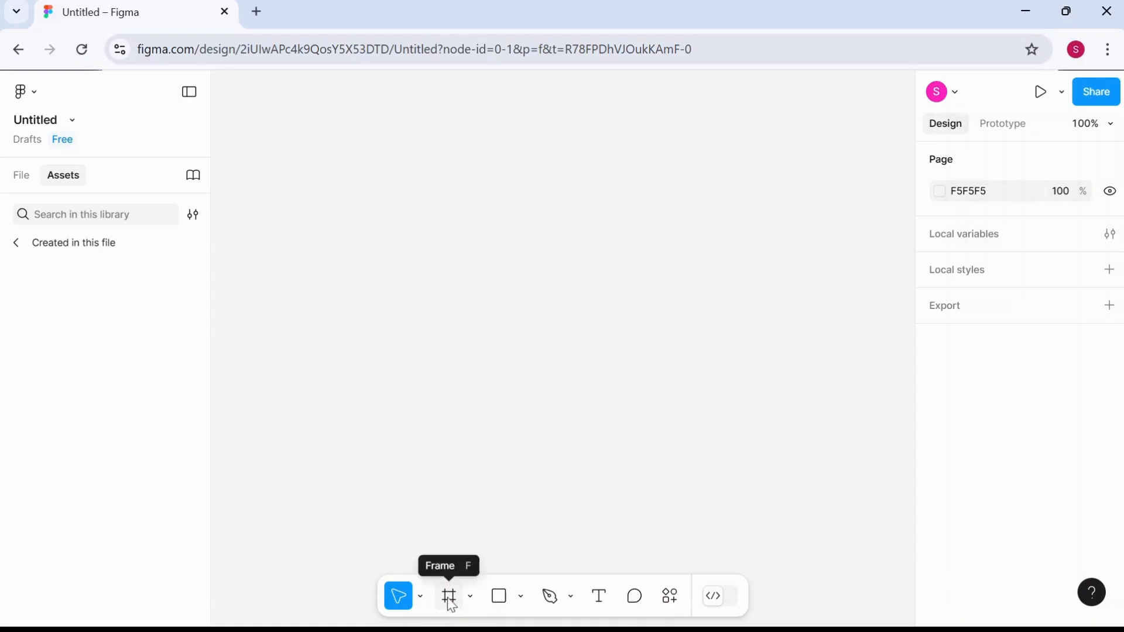
Draw a frame about 444 × 489 on the canvas and set its fill to light grey EEEEEE.
click(450, 603)
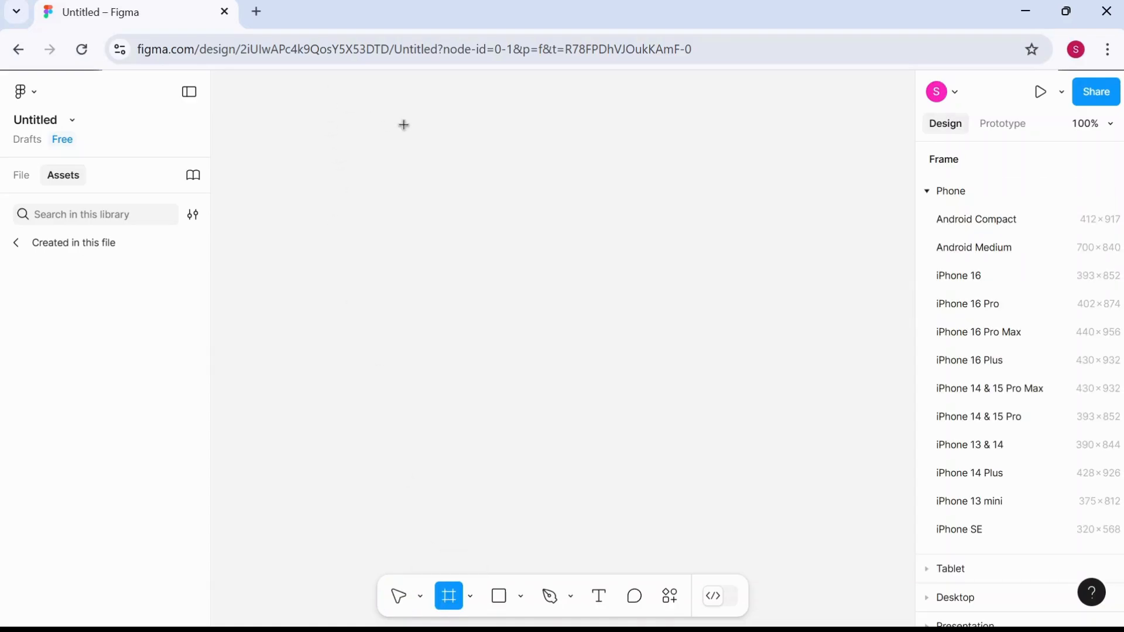
mouse_move(391, 111)
mouse_down()
mouse_move(495, 202)
mouse_move(785, 545)
mouse_up()
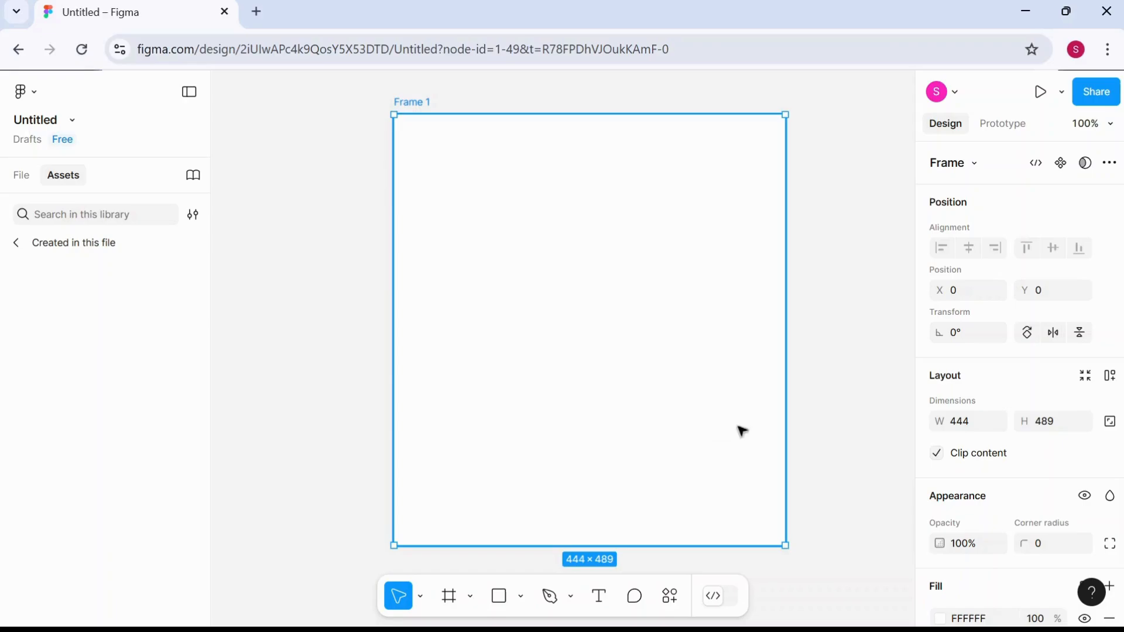
scroll(1019, 567, down, 3)
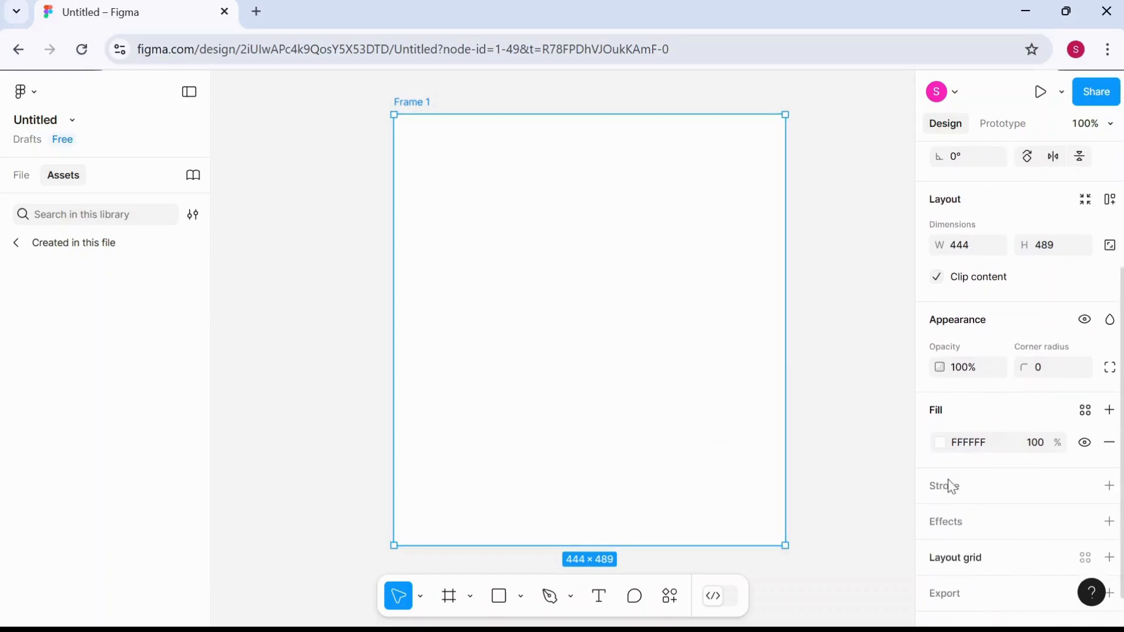
click(940, 444)
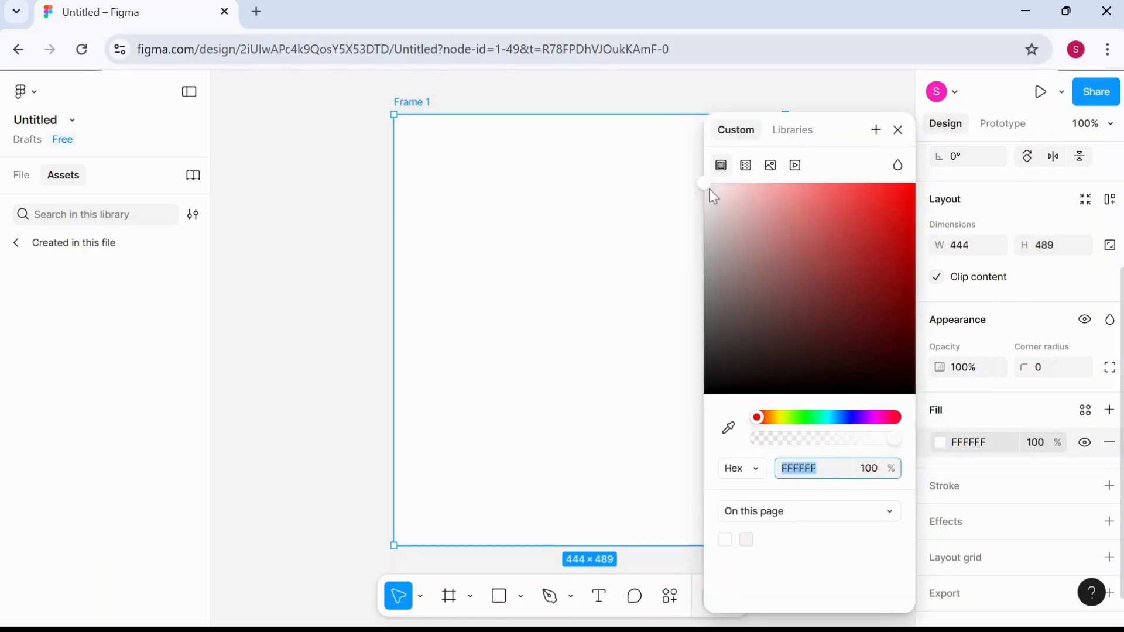
drag(704, 185, 704, 198)
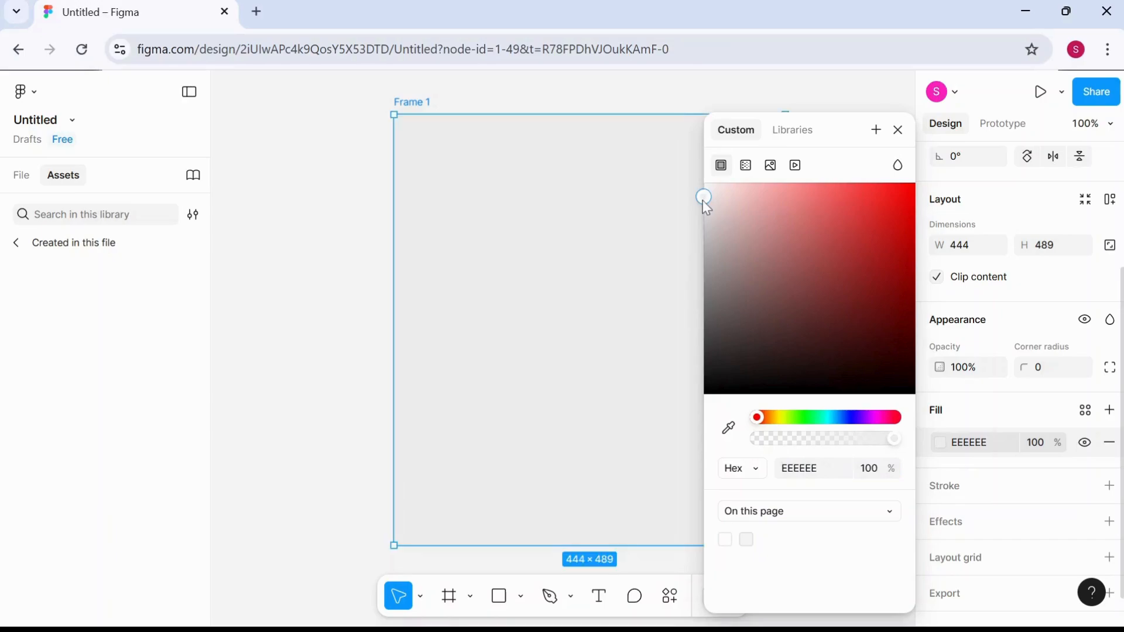
click(782, 100)
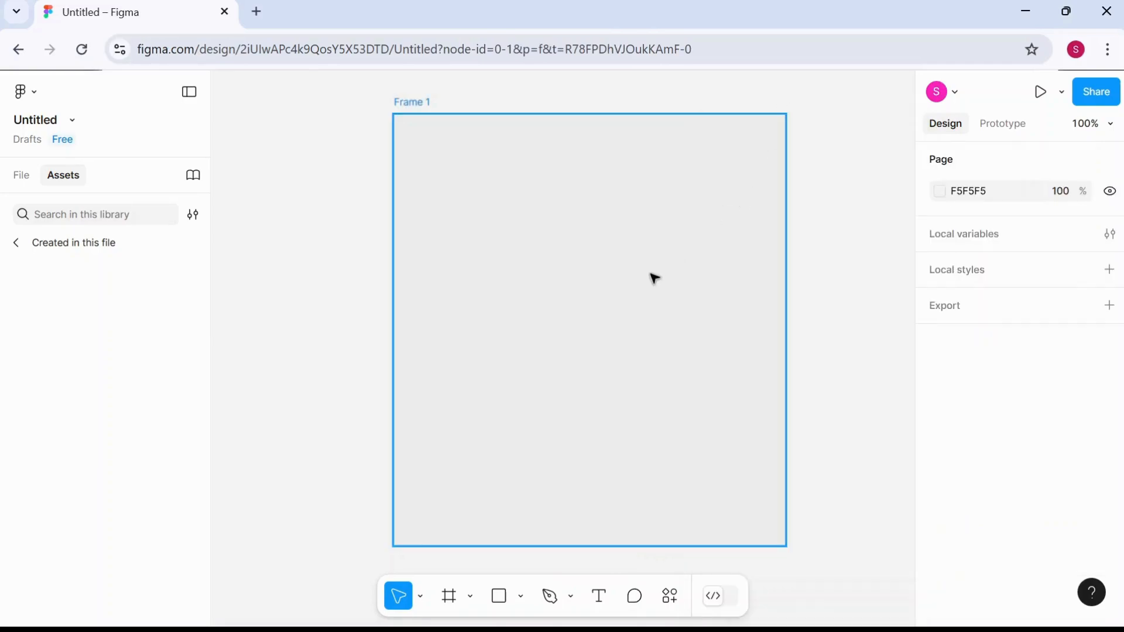
Add the text "Button" in the frame's upper-left area at about X 96, Y 103.
click(600, 607)
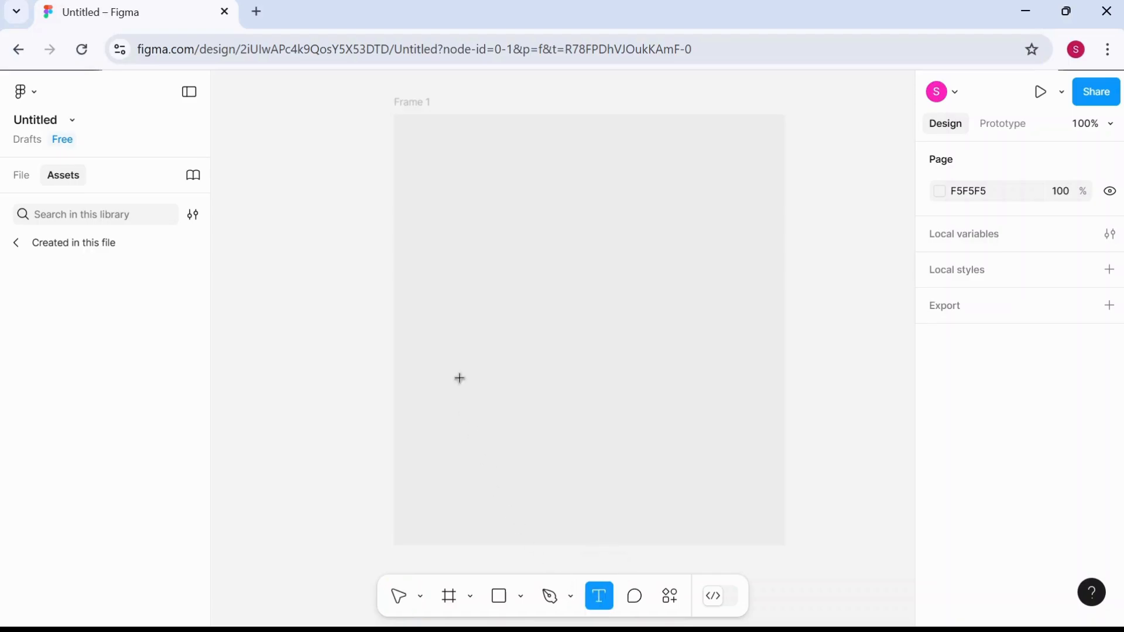
key(ctrl+plus)
key(ctrl+minus)
click(478, 206)
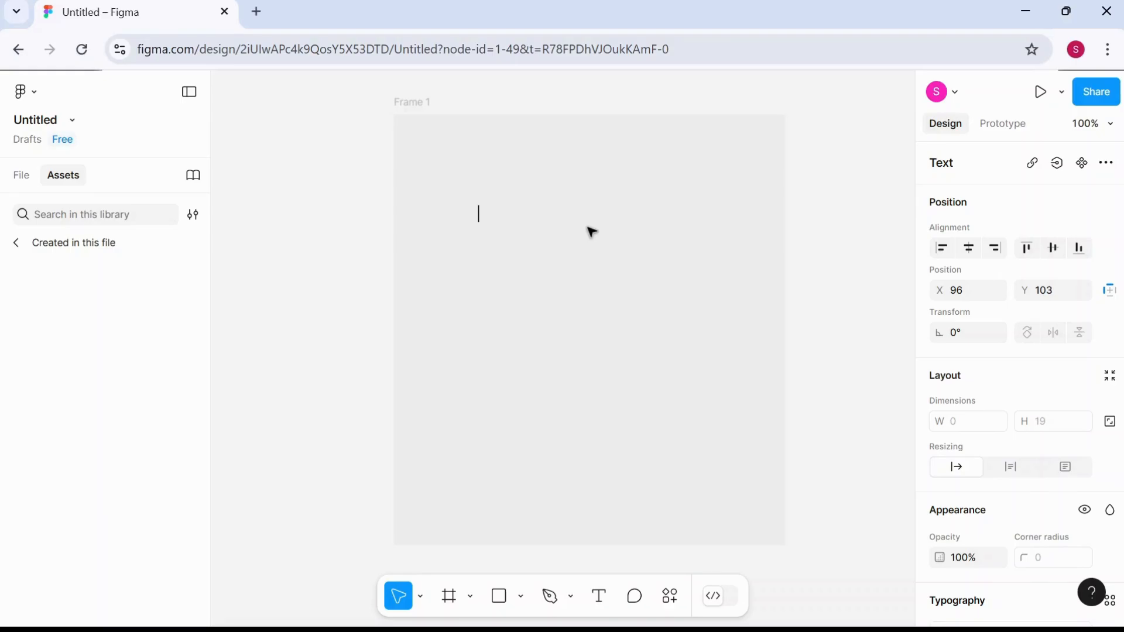
text(Button)
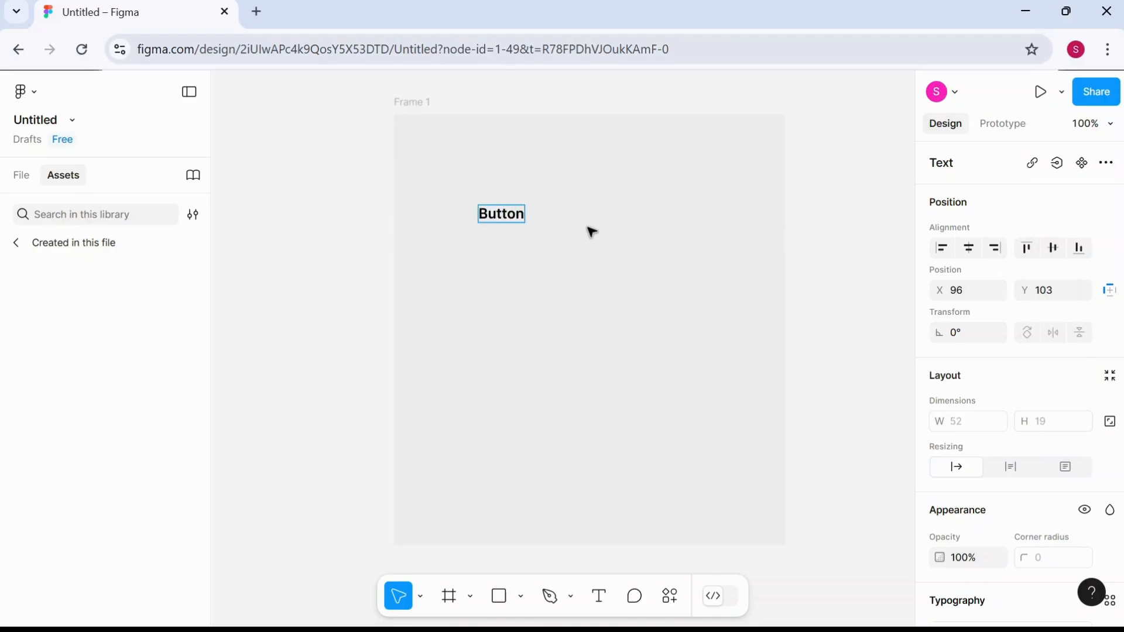
key(Return)
key(BackSpace)
key(Escape)
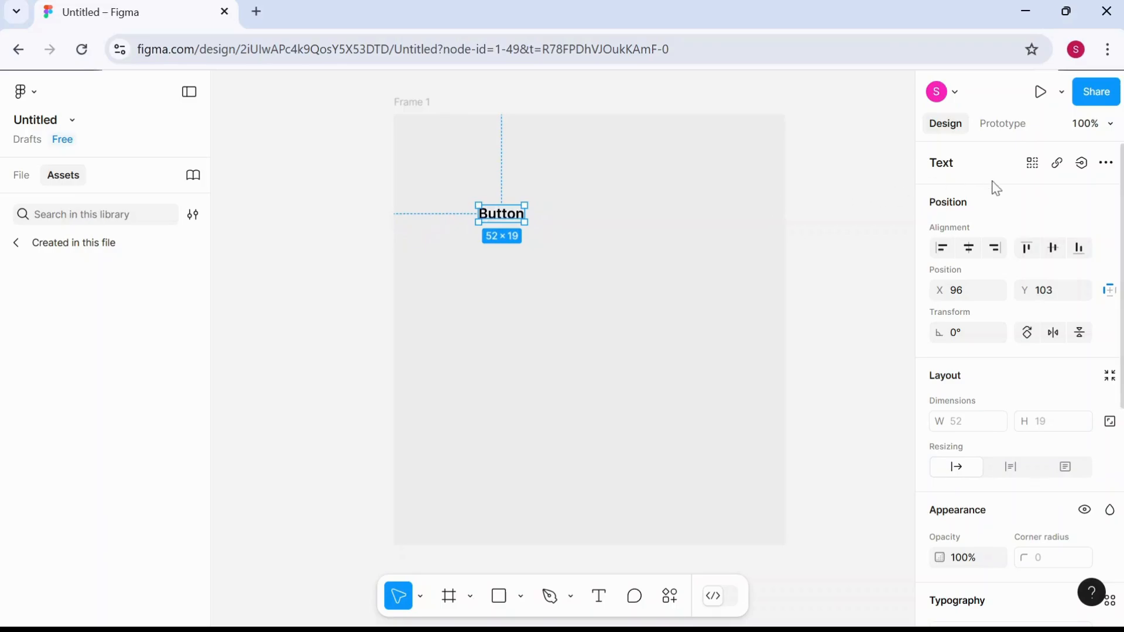
scroll(996, 189, down, 6)
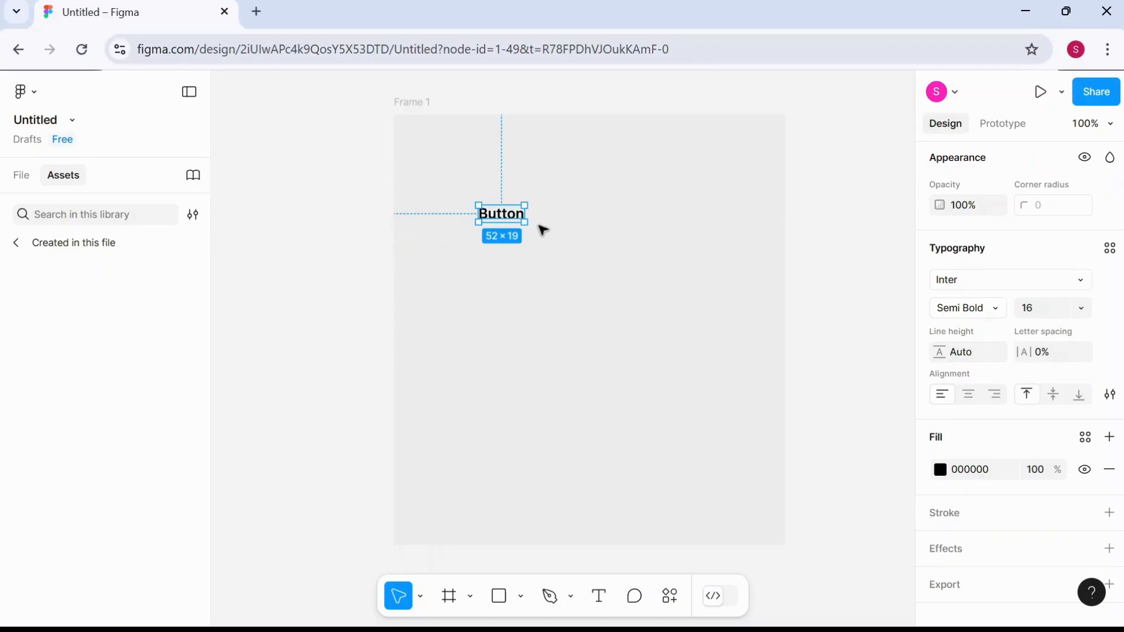
Add auto layout to the "Button" text and move it near the frame's centre at about X 180, Y 163.
right_click(502, 220)
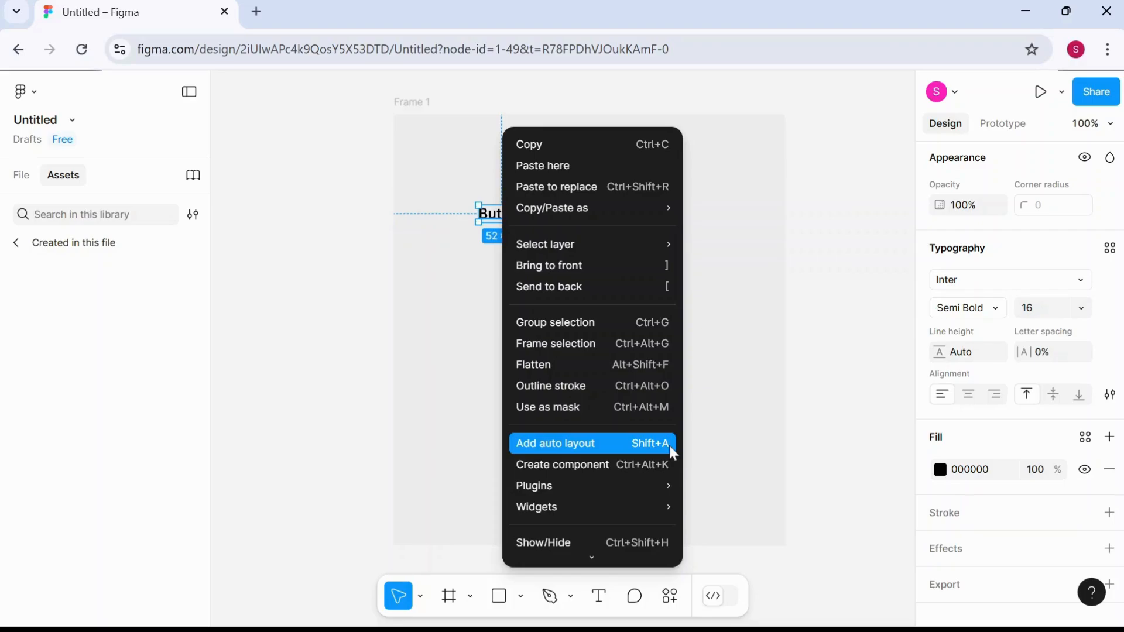
click(593, 442)
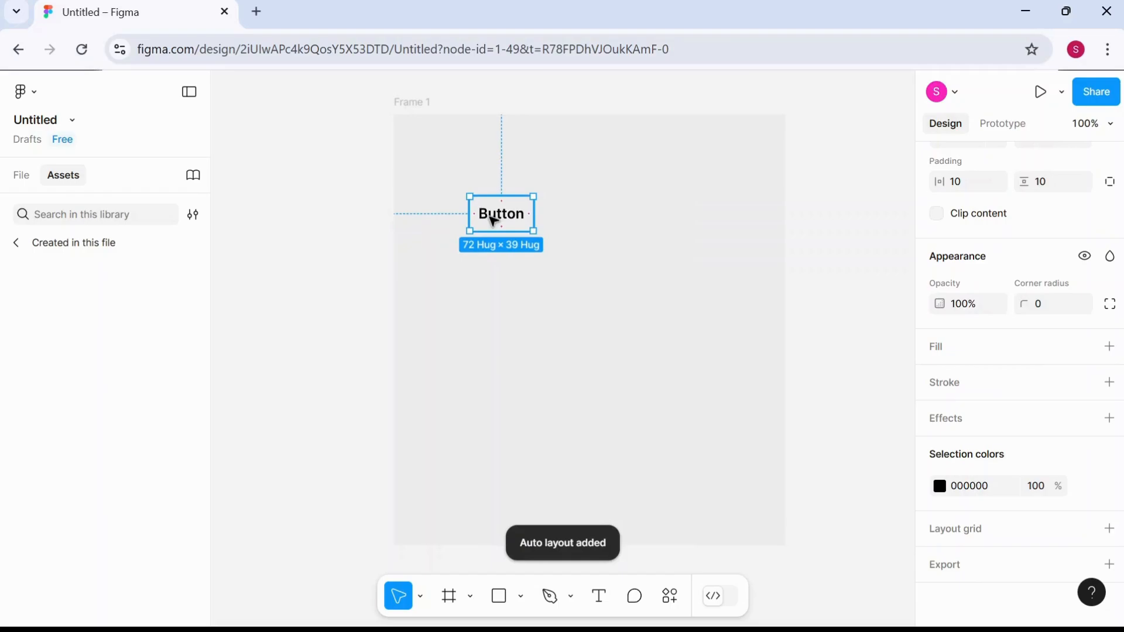
drag(505, 217, 592, 281)
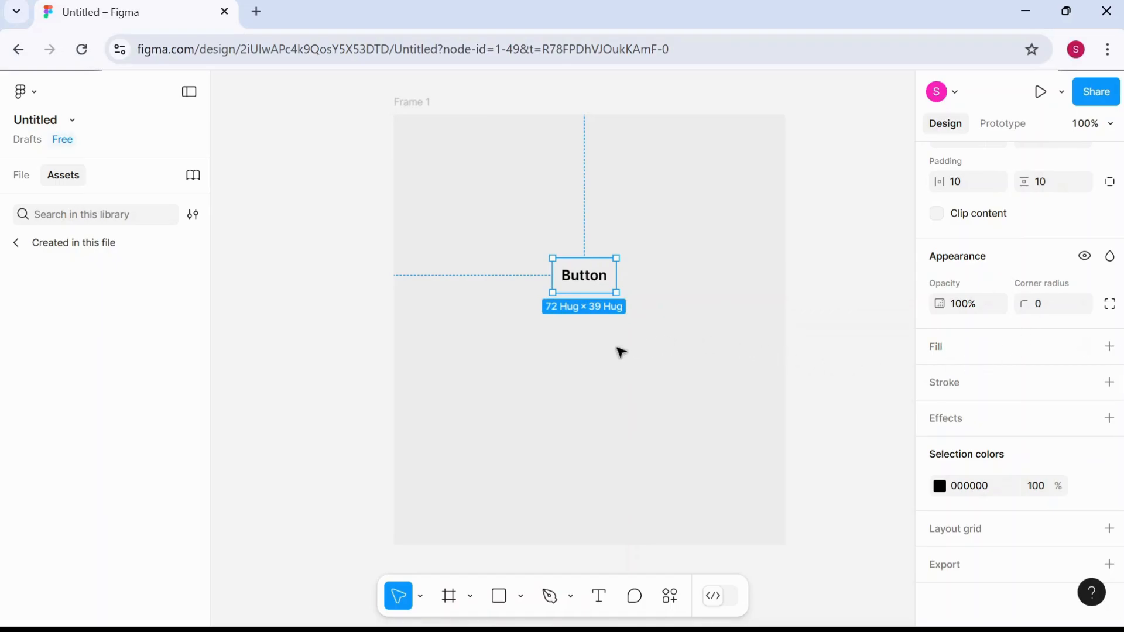
click(662, 303)
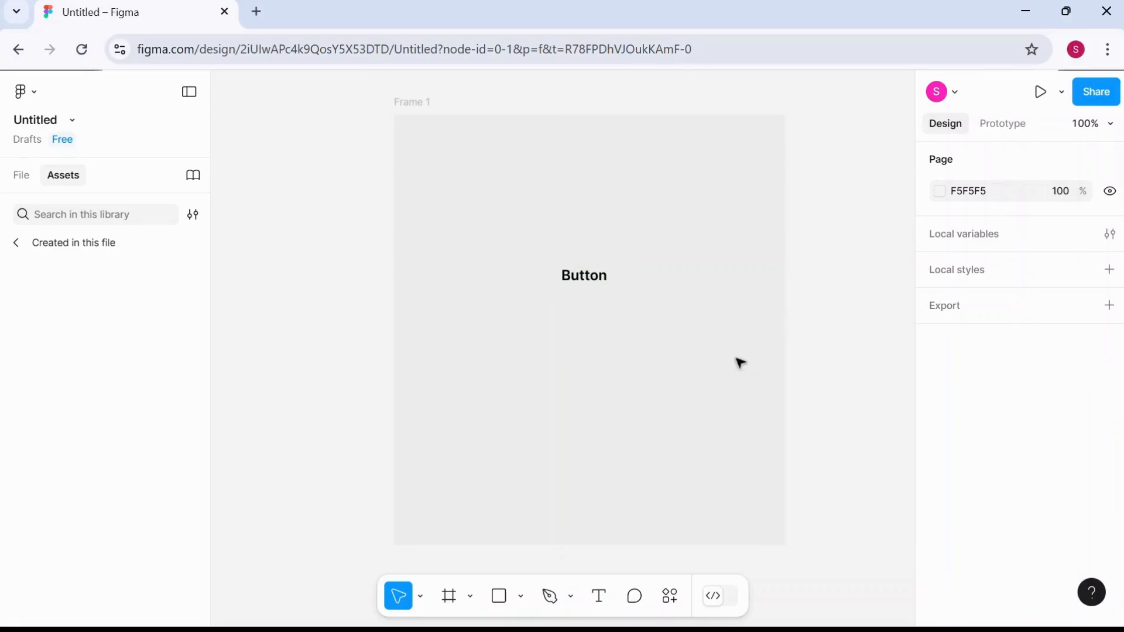
Add a white FFFFFF fill to the button's auto layout frame.
click(597, 287)
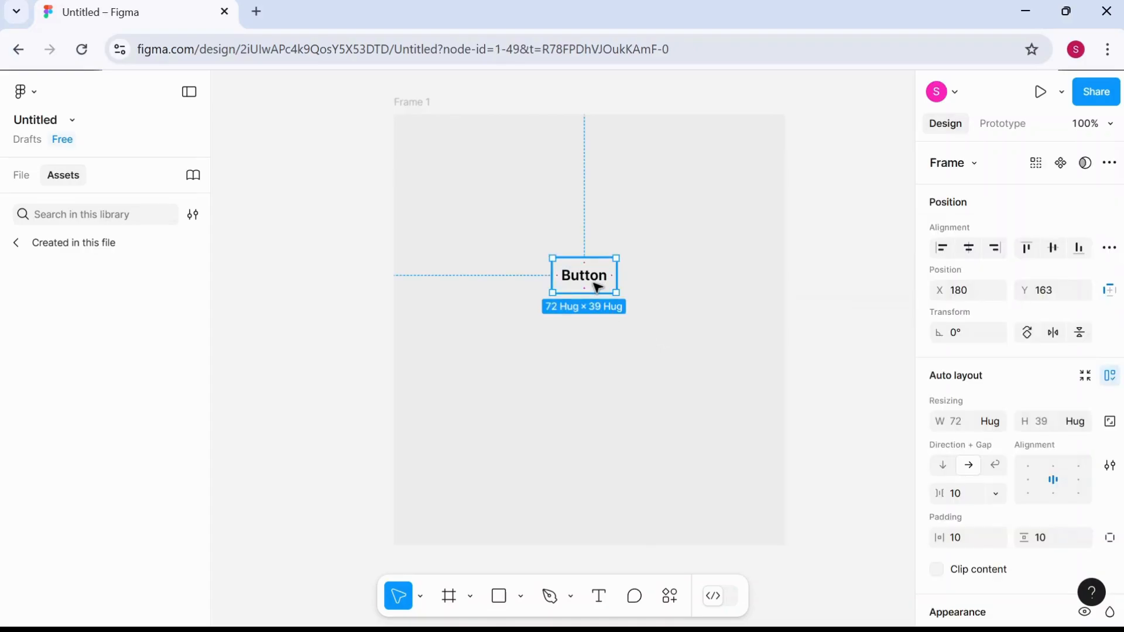
scroll(1021, 403, down, 5)
scroll(1016, 410, up, 3)
scroll(1017, 413, down, 5)
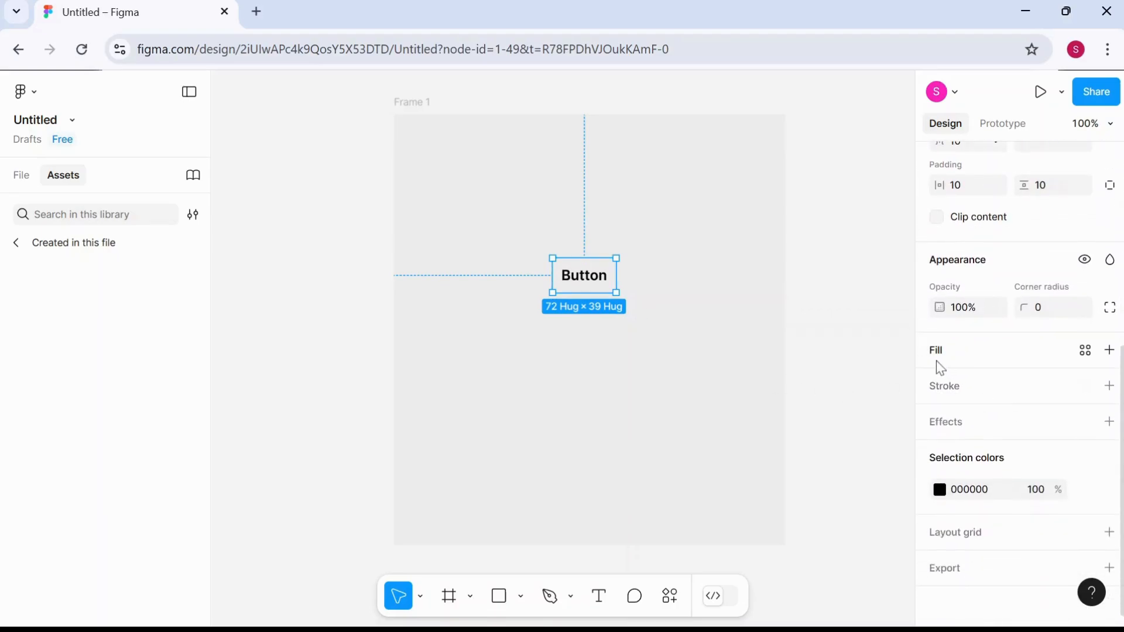
click(1111, 353)
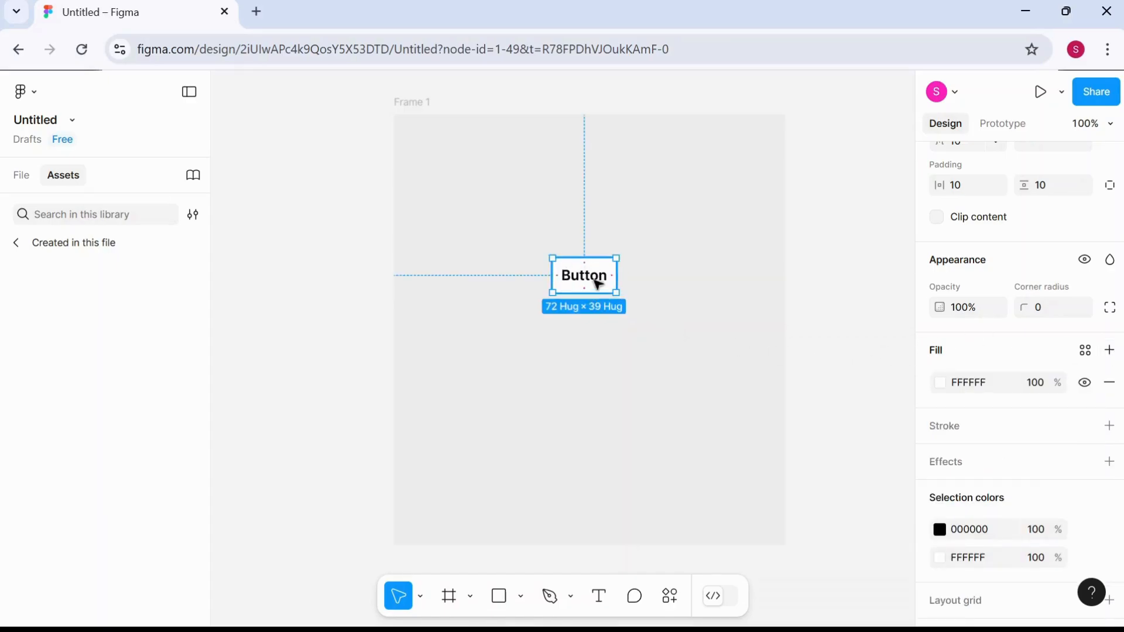
click(941, 384)
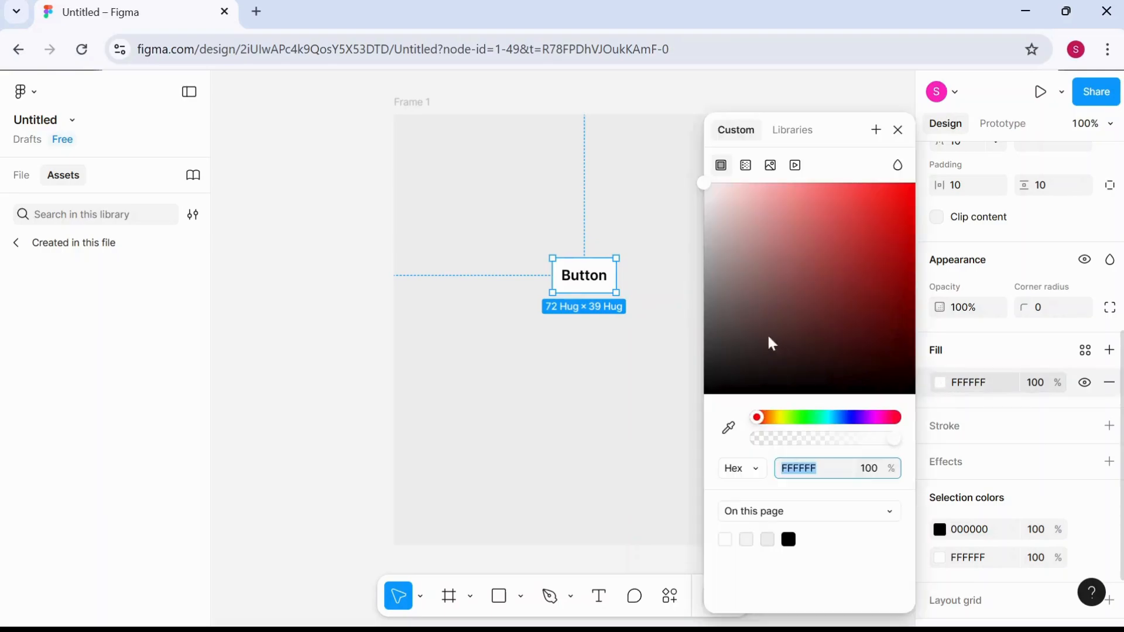
click(642, 221)
Set the button's horizontal padding to 16 and its vertical padding to 12.
click(607, 270)
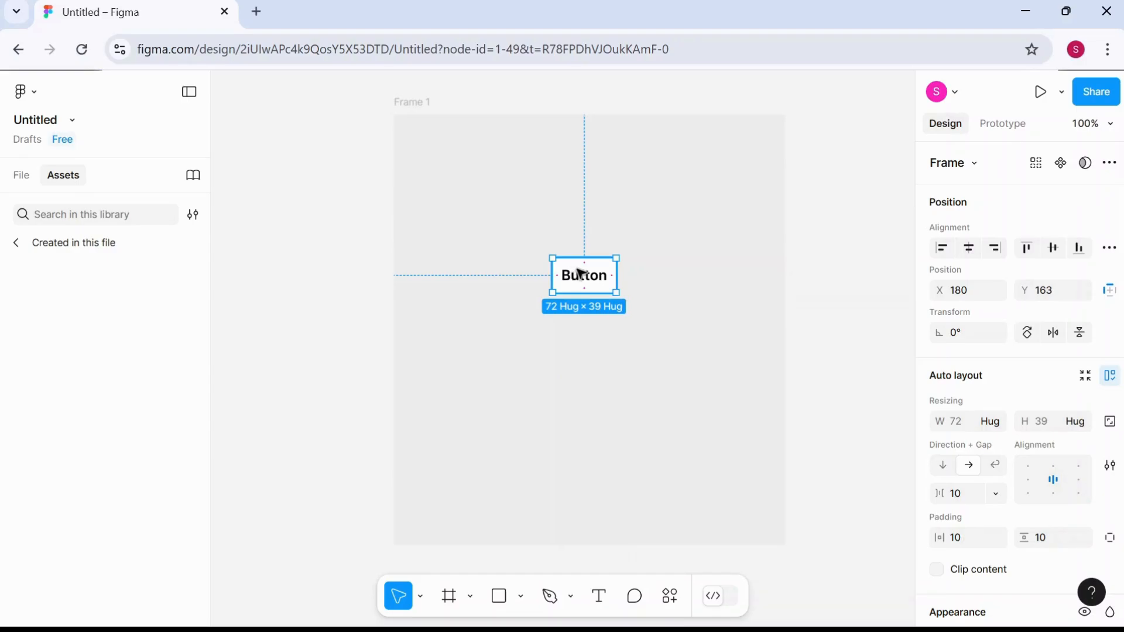
scroll(1039, 413, down, 3)
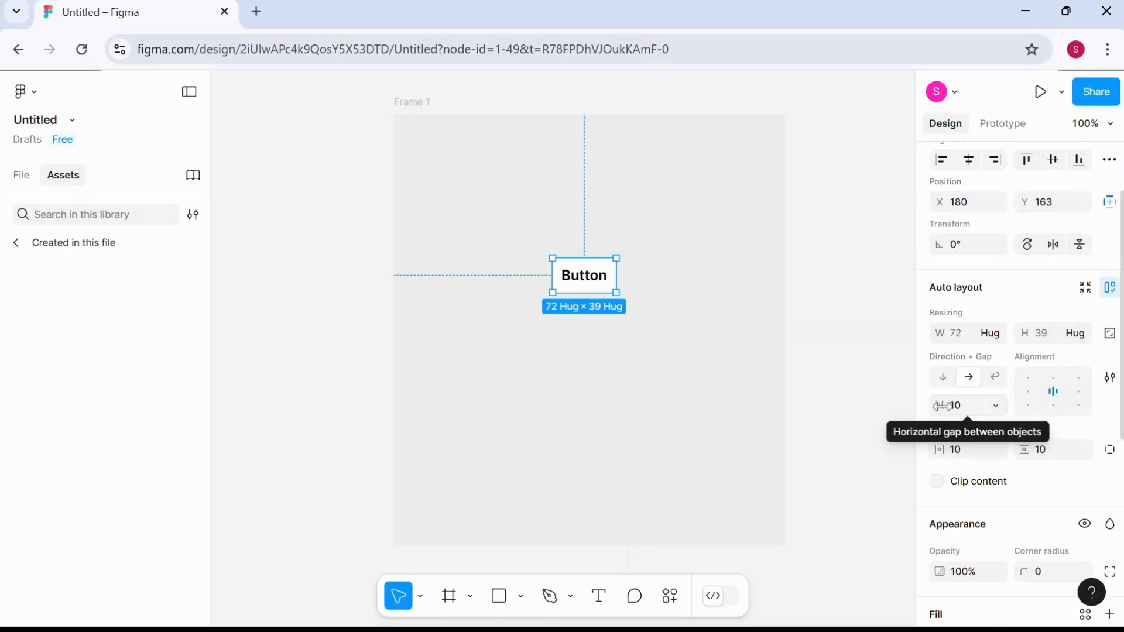
click(958, 457)
text(16)
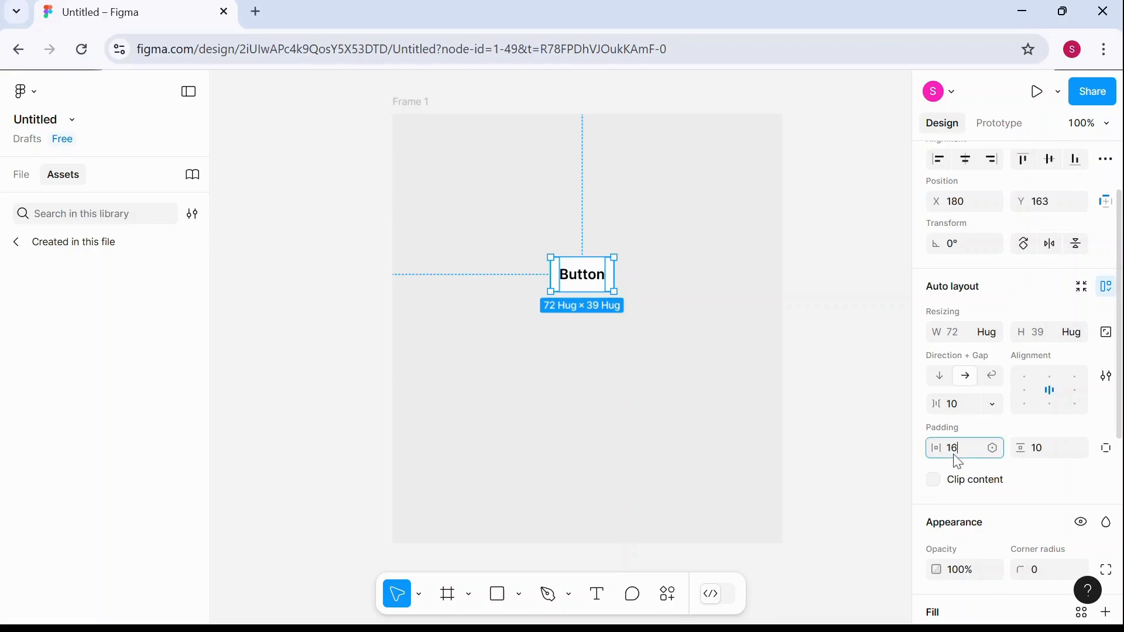
key(Return)
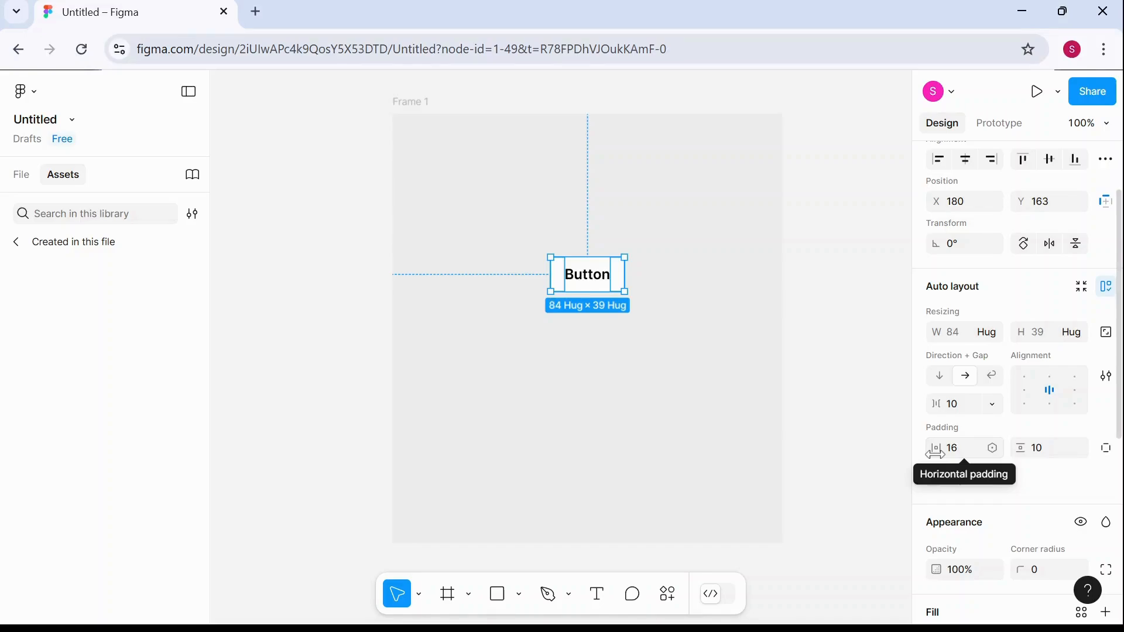
click(1043, 450)
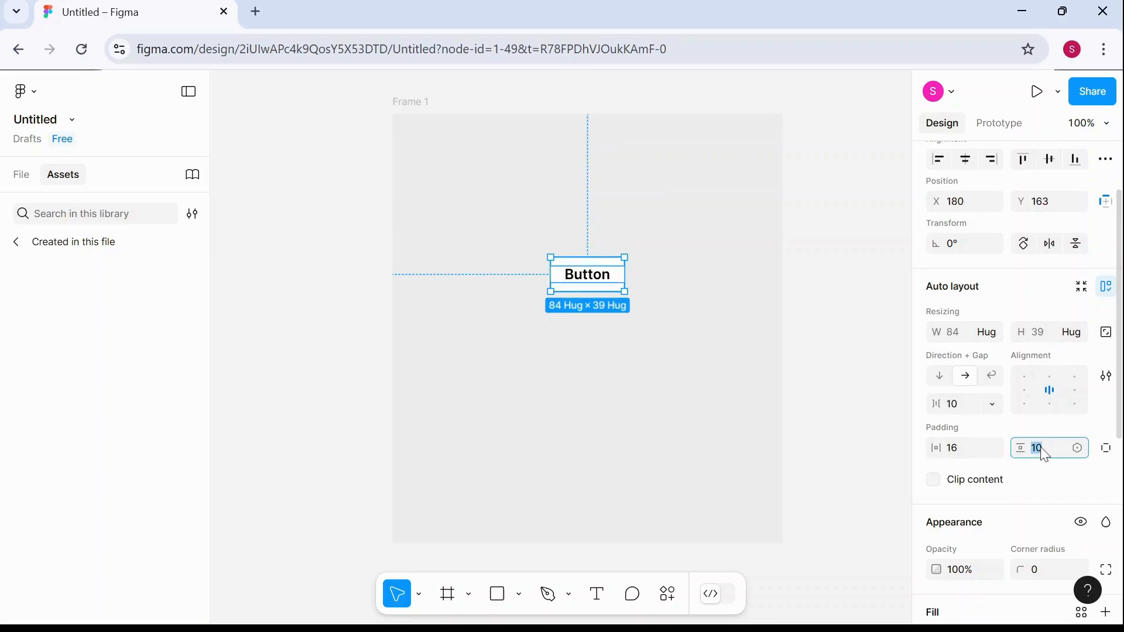
text(12)
key(Return)
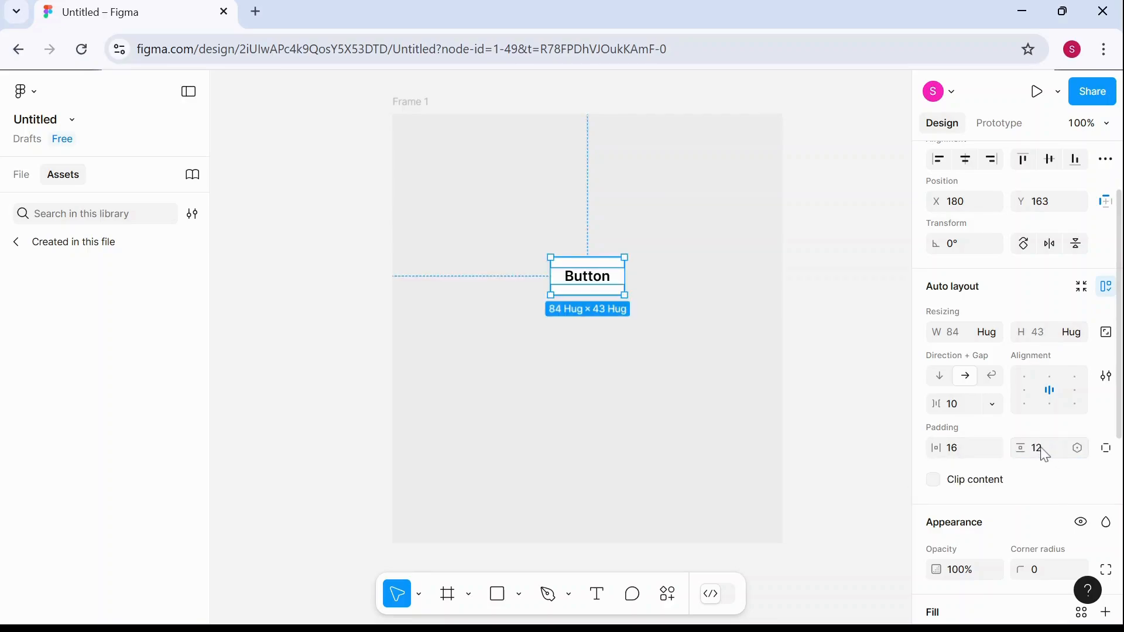
click(618, 401)
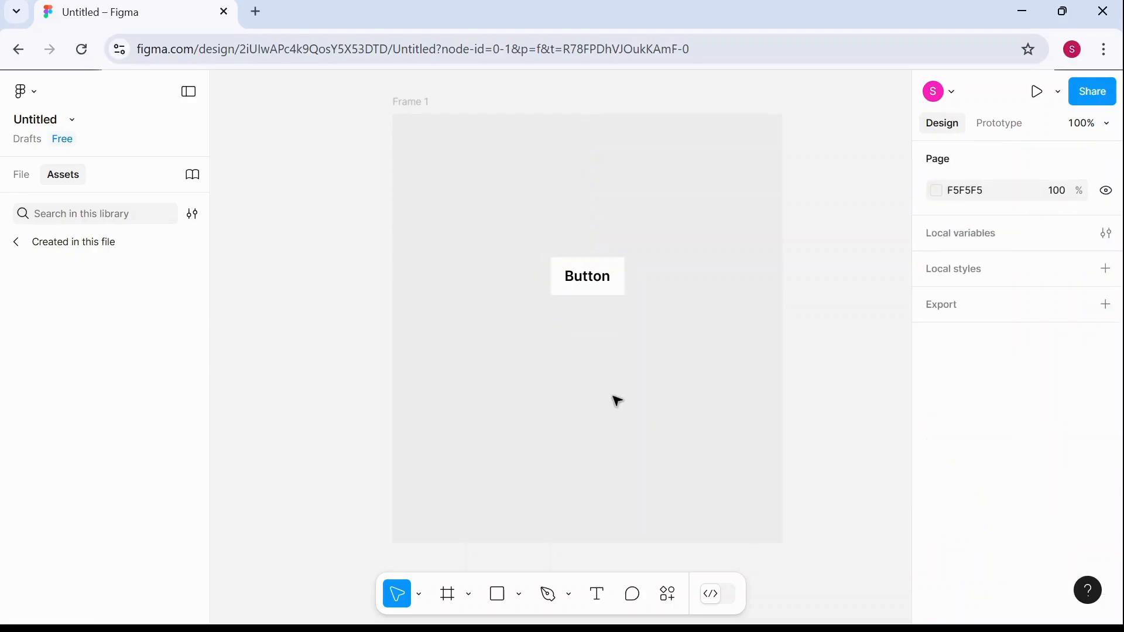
Set the button's corner radius to 4.
key(ctrl+plus)
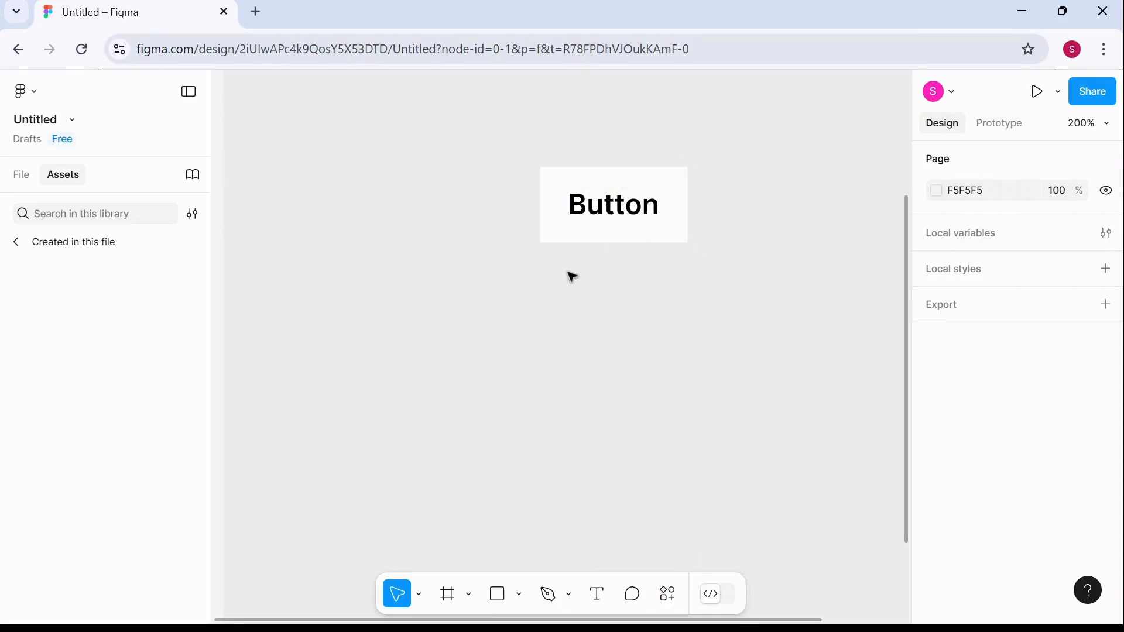
click(567, 234)
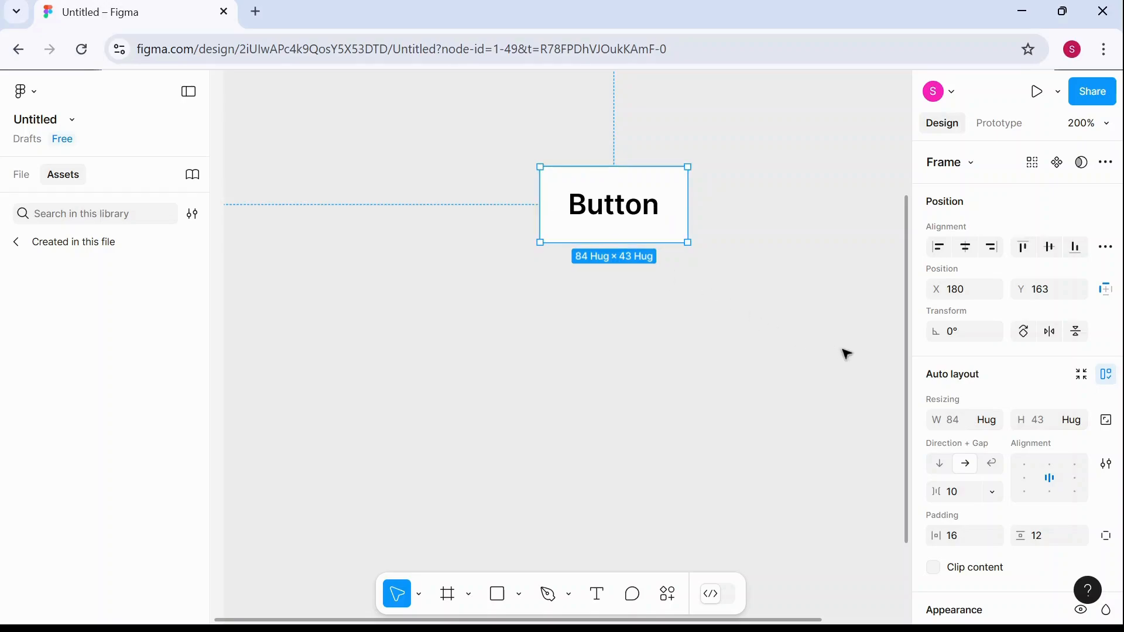
scroll(1004, 404, down, 5)
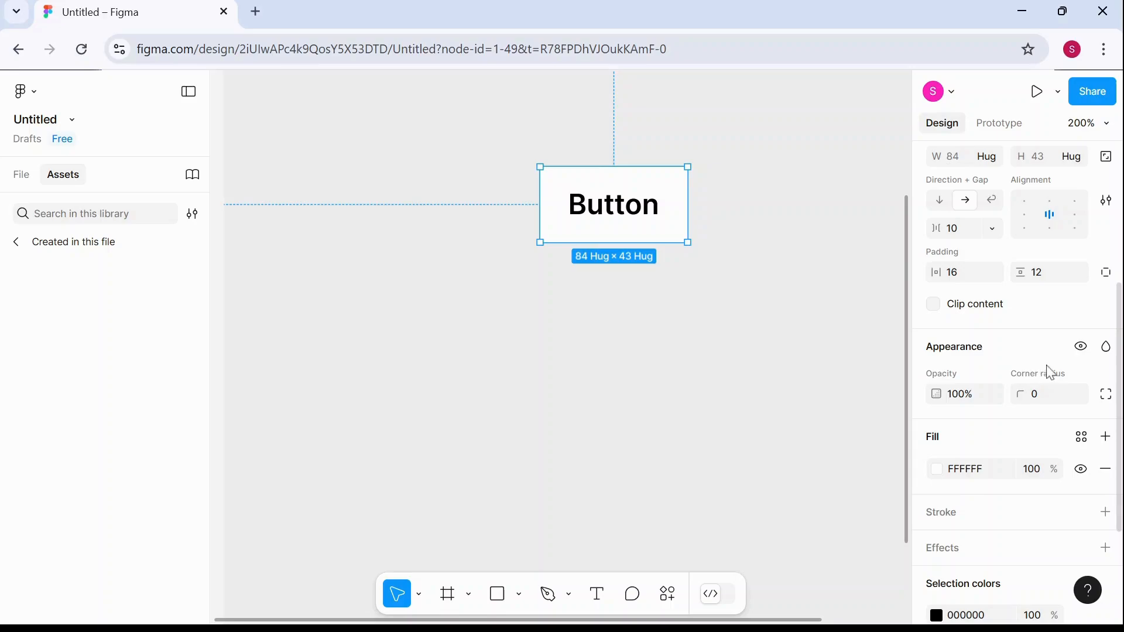
click(1045, 404)
text(4)
key(Return)
click(645, 284)
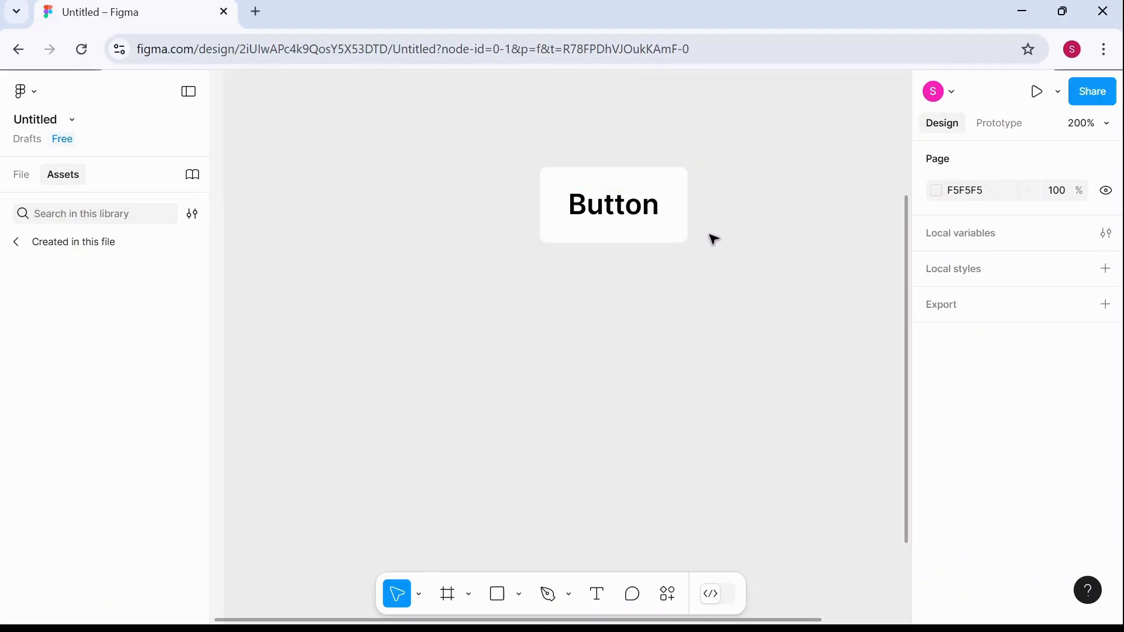
Duplicate the button directly below the original at about Y 227 and set the copy's corner radius to 30.
click(664, 219)
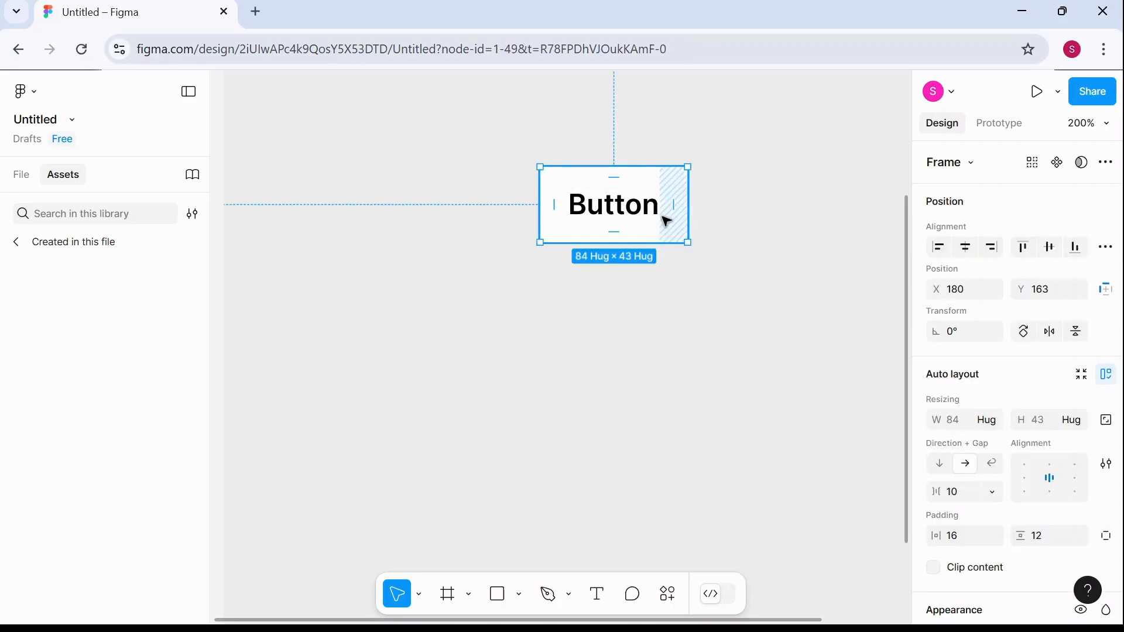
alt+drag(613, 202, 612, 313)
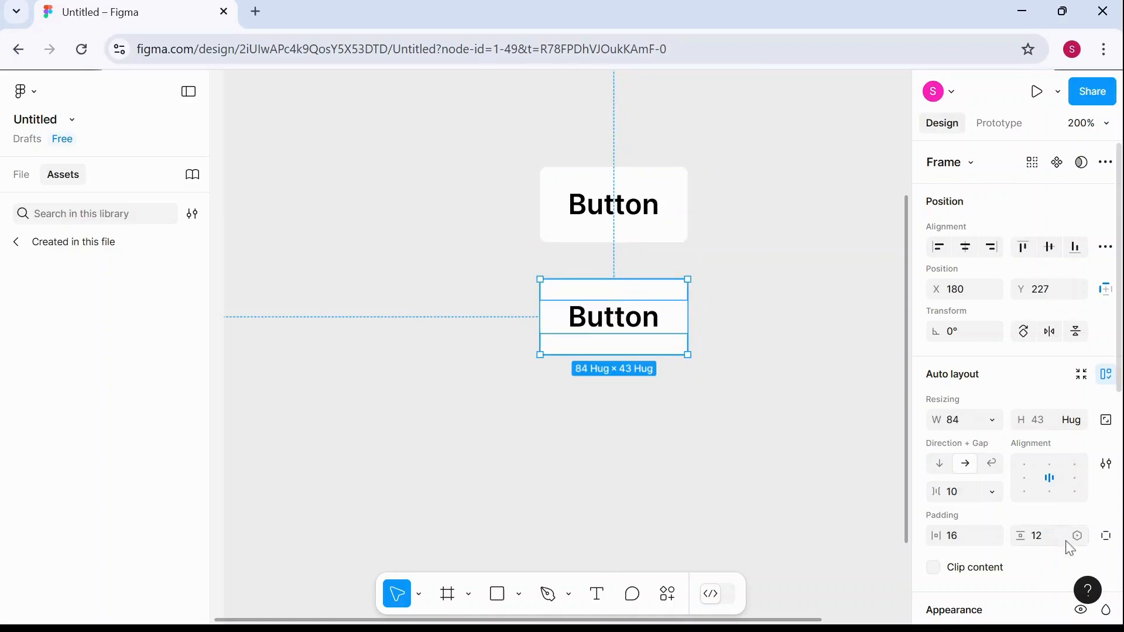
scroll(1067, 549, down, 5)
click(1046, 397)
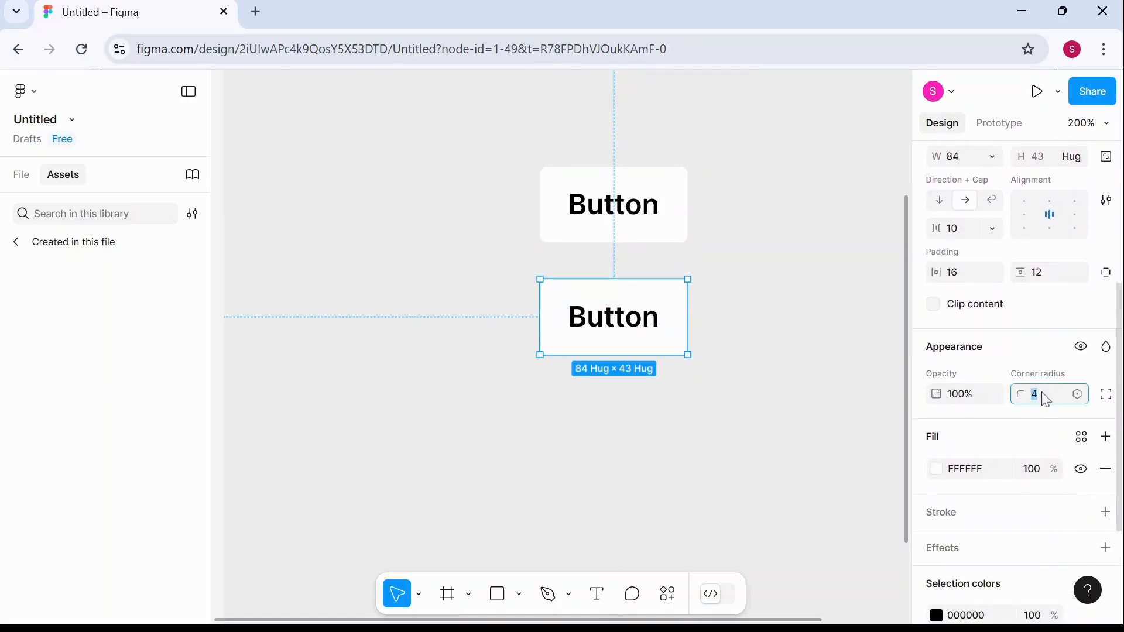
text(30)
key(Return)
click(672, 431)
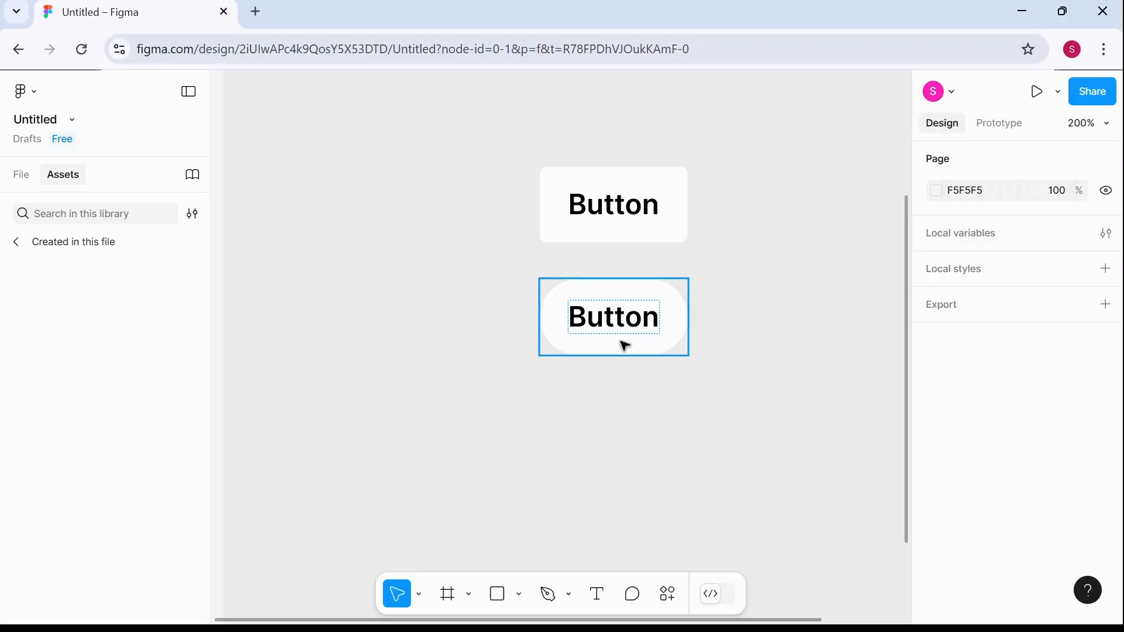
Delete the rounded button copy and move the remaining button to about X 169, Y 185.
click(671, 320)
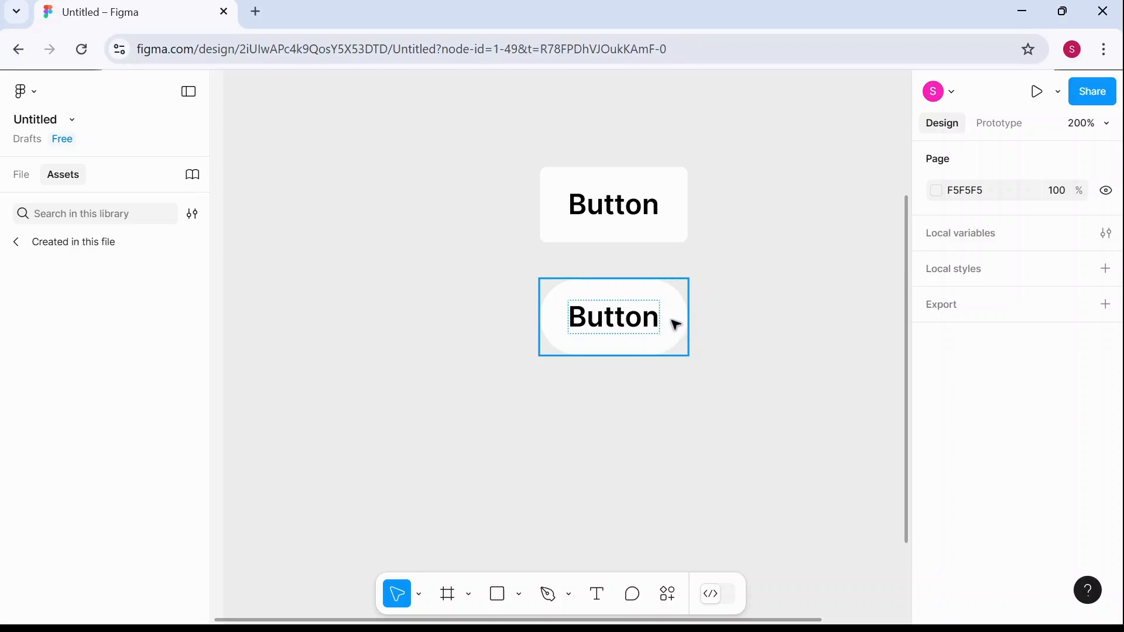
key(Delete)
click(667, 234)
drag(678, 233, 658, 271)
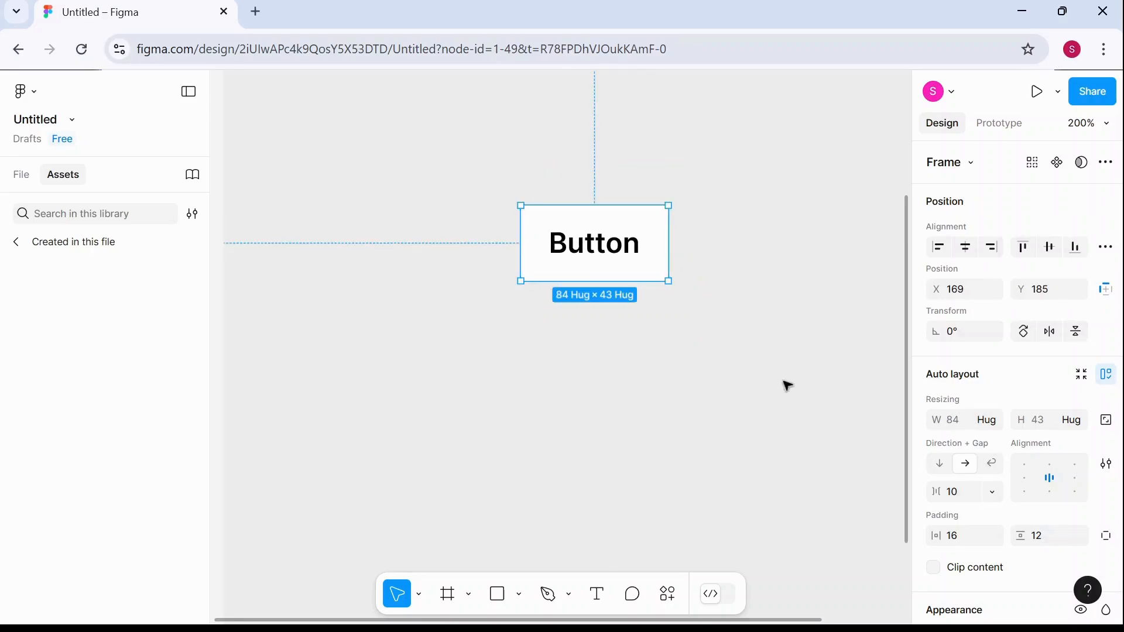
Change the button frame's fill to a saturated blue, 3A1FE9.
scroll(951, 459, down, 5)
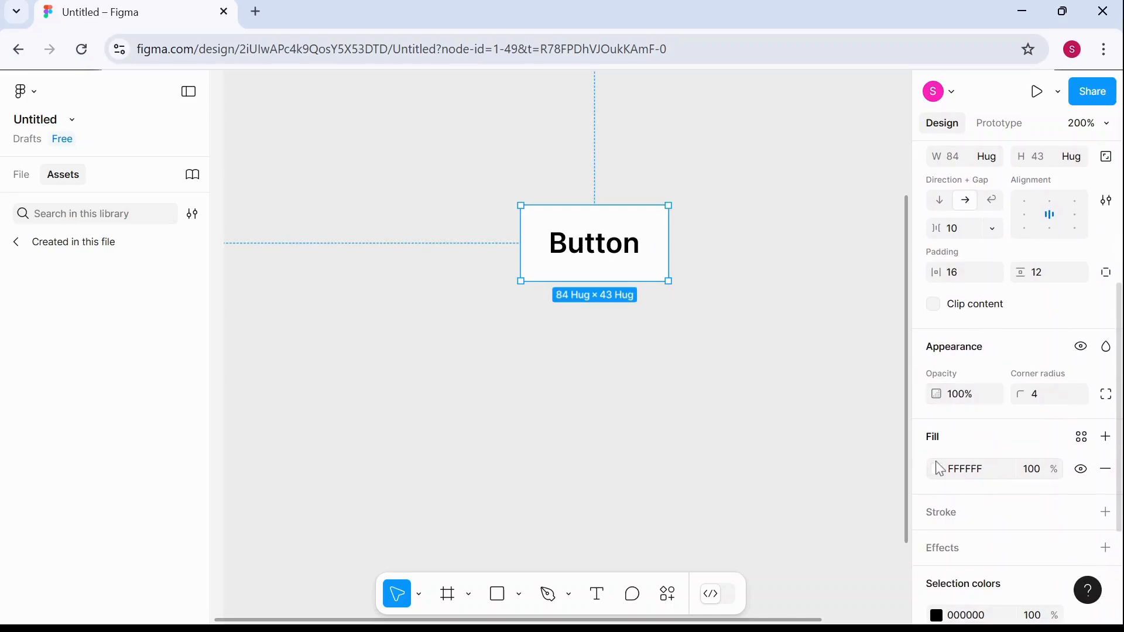
click(937, 469)
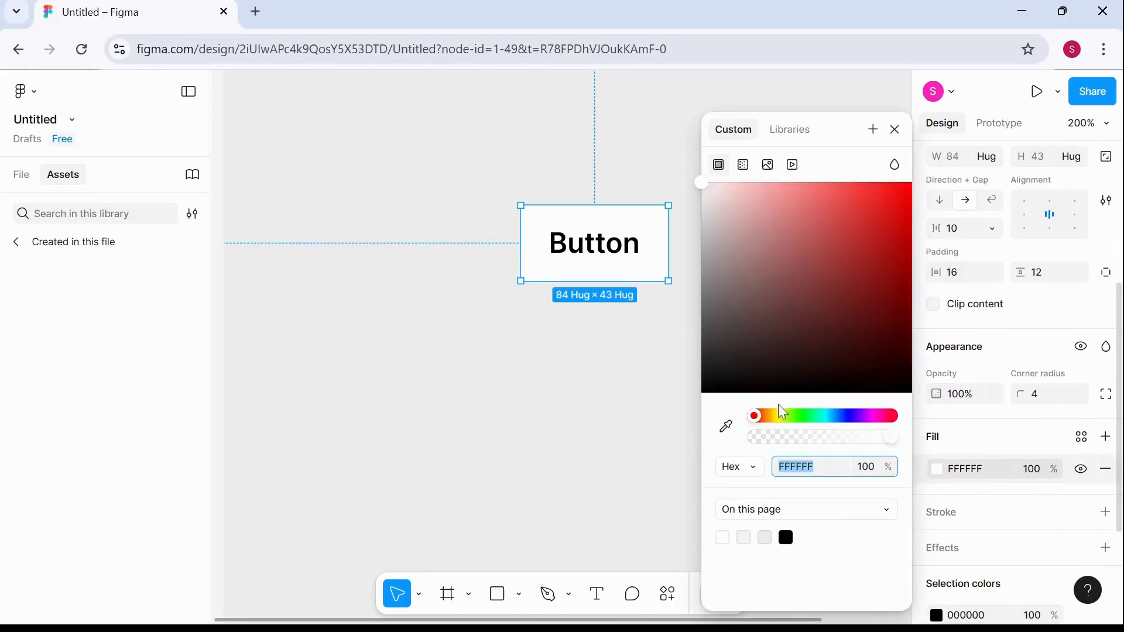
drag(759, 417, 852, 466)
drag(703, 188, 885, 208)
click(646, 302)
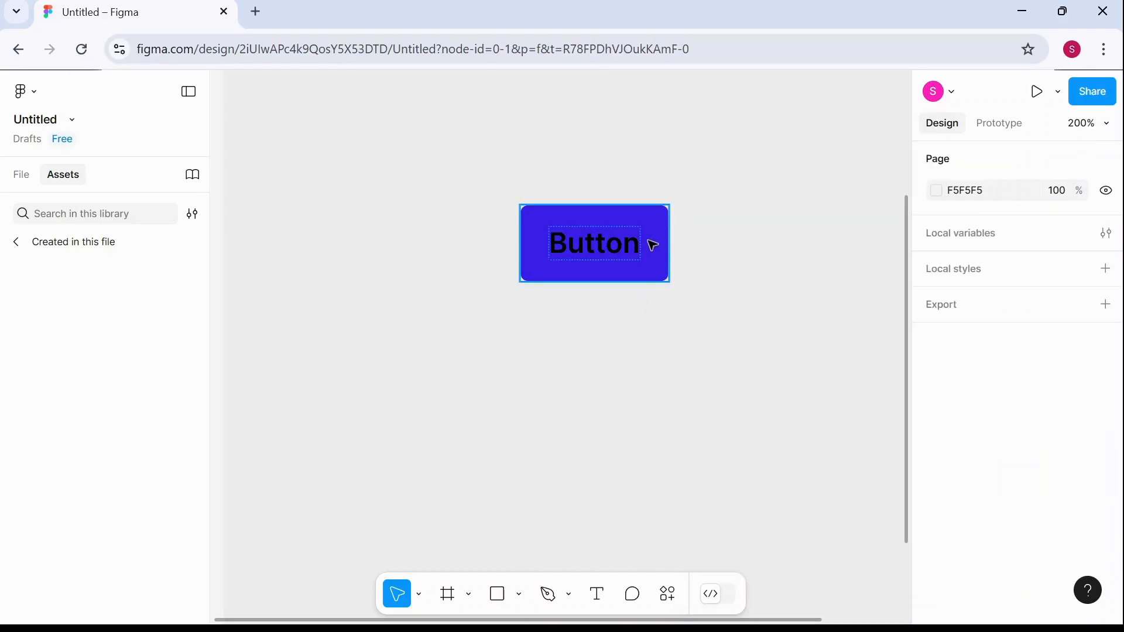
Change the button text's fill colour to light grey, EDEDED.
click(640, 241)
click(613, 254)
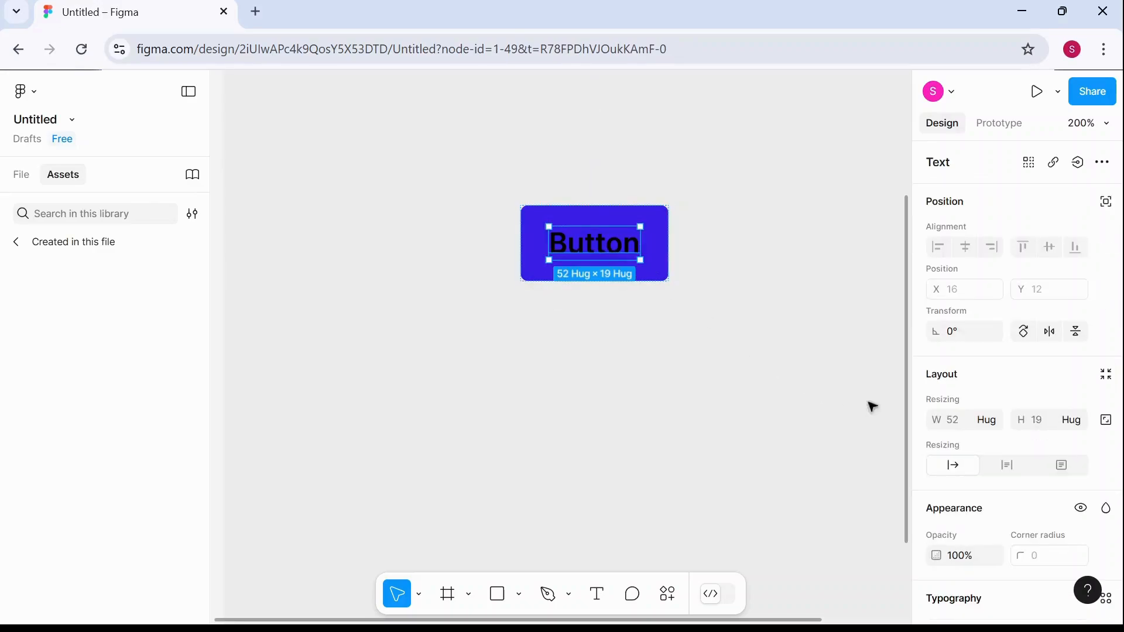
scroll(975, 431, down, 5)
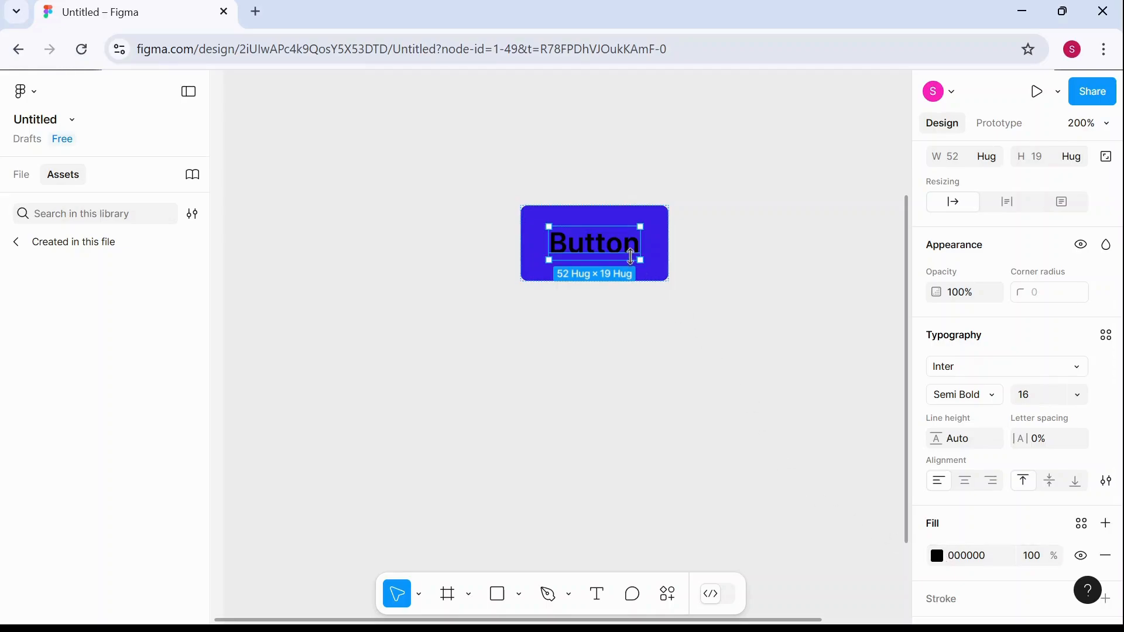
click(936, 555)
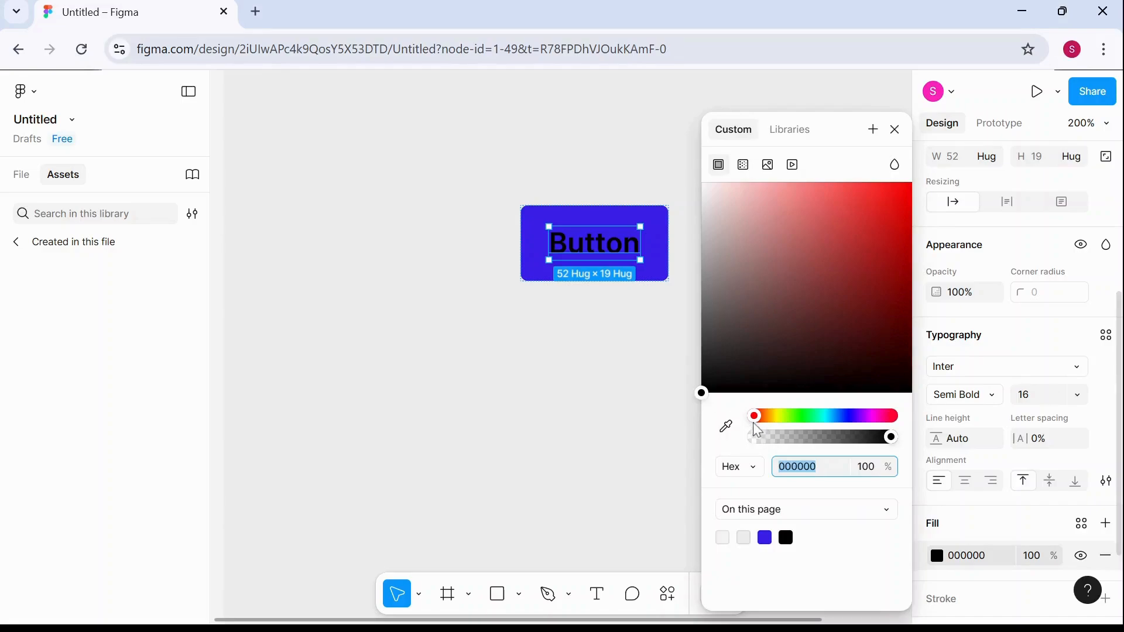
drag(757, 420, 850, 422)
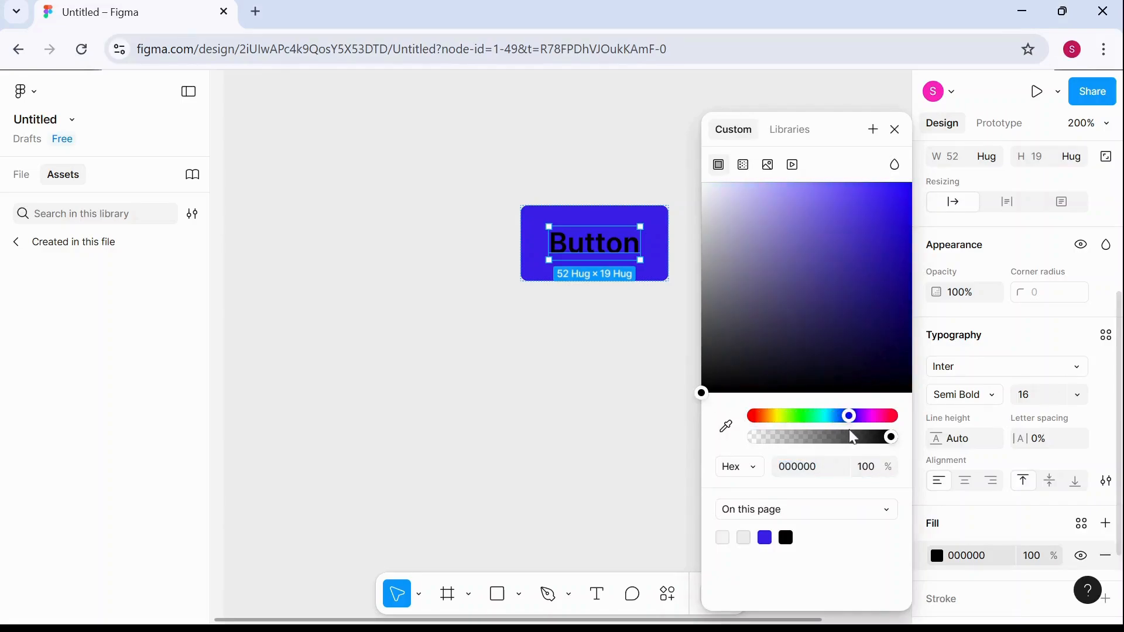
drag(701, 392, 701, 199)
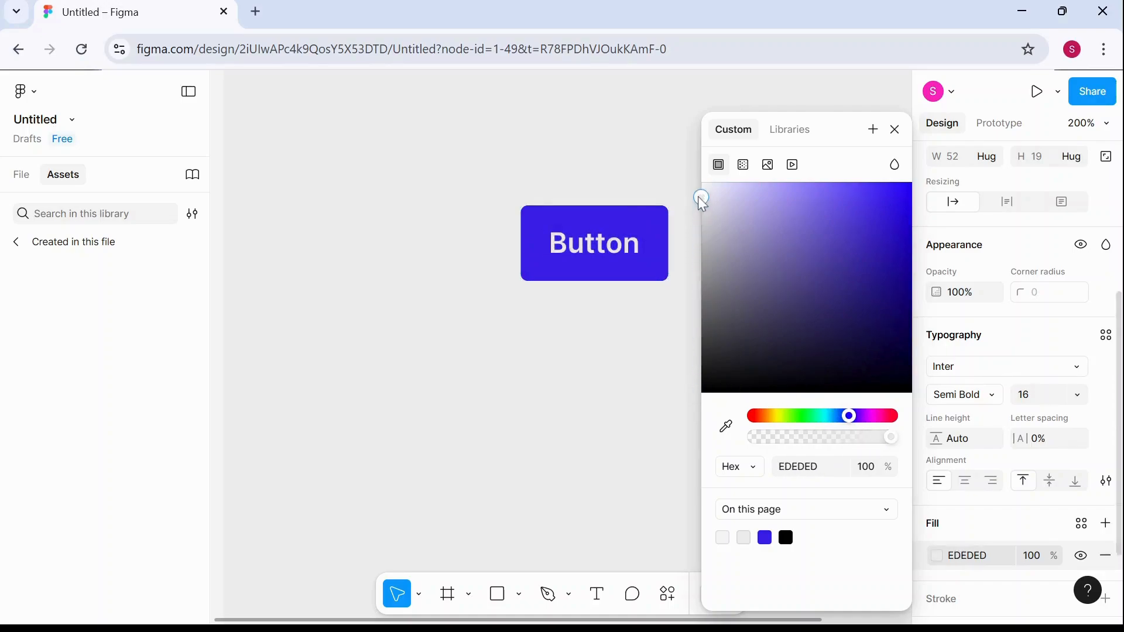
click(635, 188)
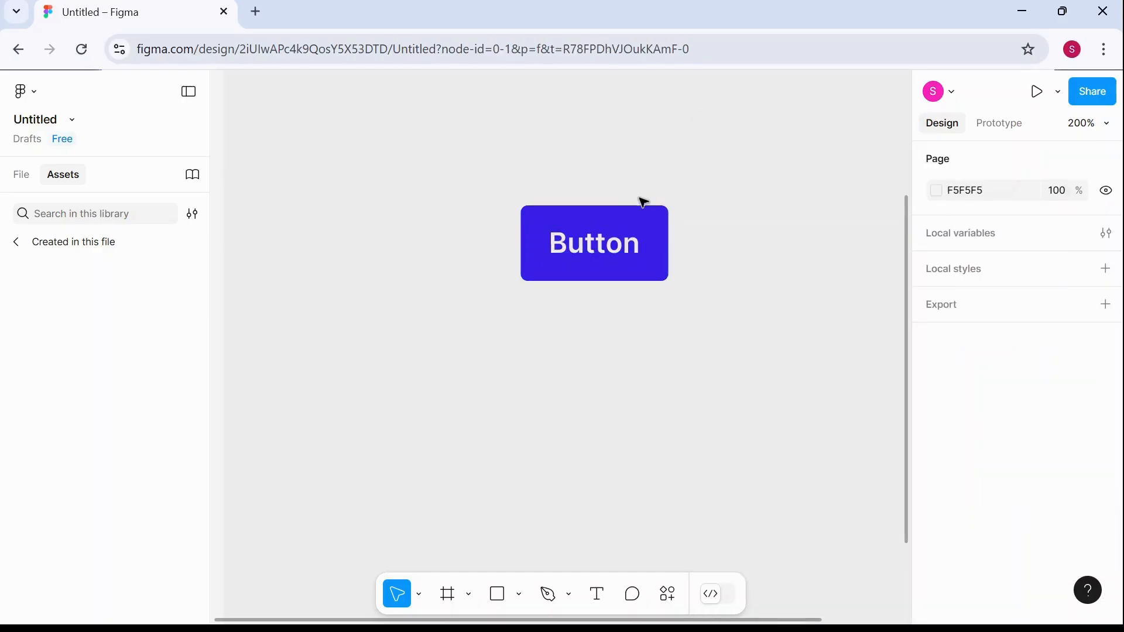
Turn the blue button frame into a reusable component.
click(654, 215)
click(714, 209)
click(654, 221)
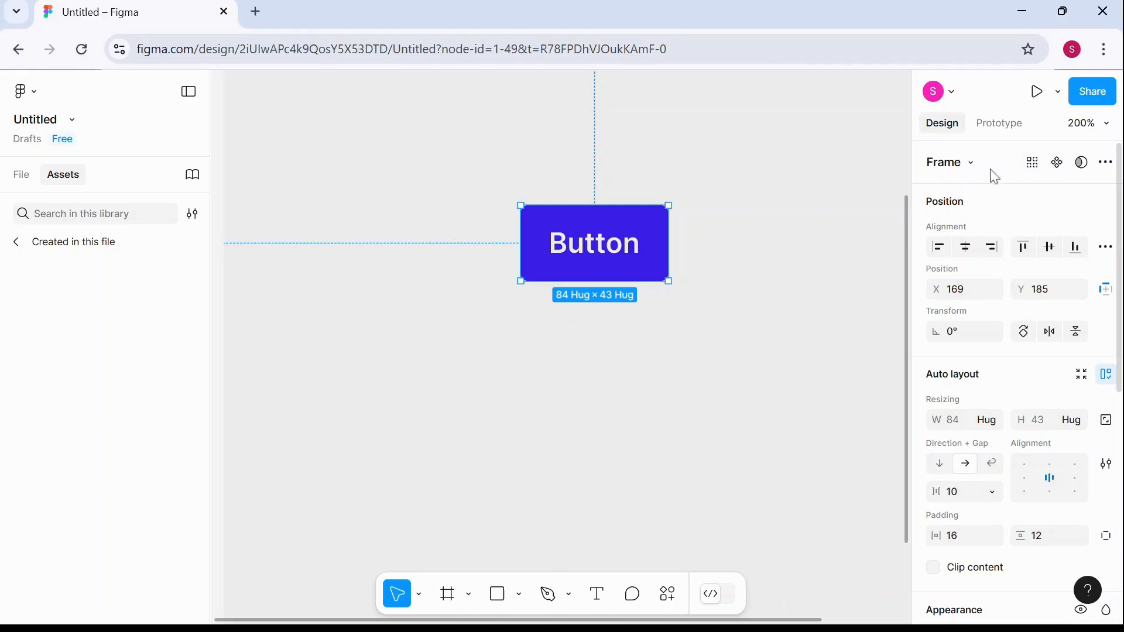
click(1058, 164)
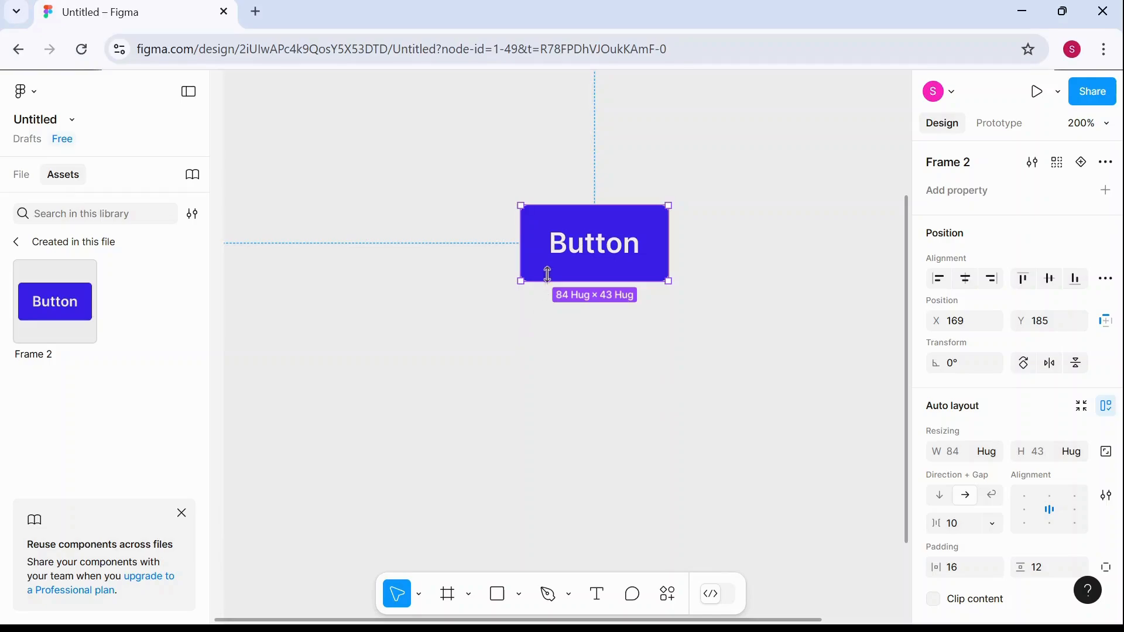
Move the button component to the upper-left area of Frame 1, at about X 24, Y 36.
drag(570, 235, 375, 158)
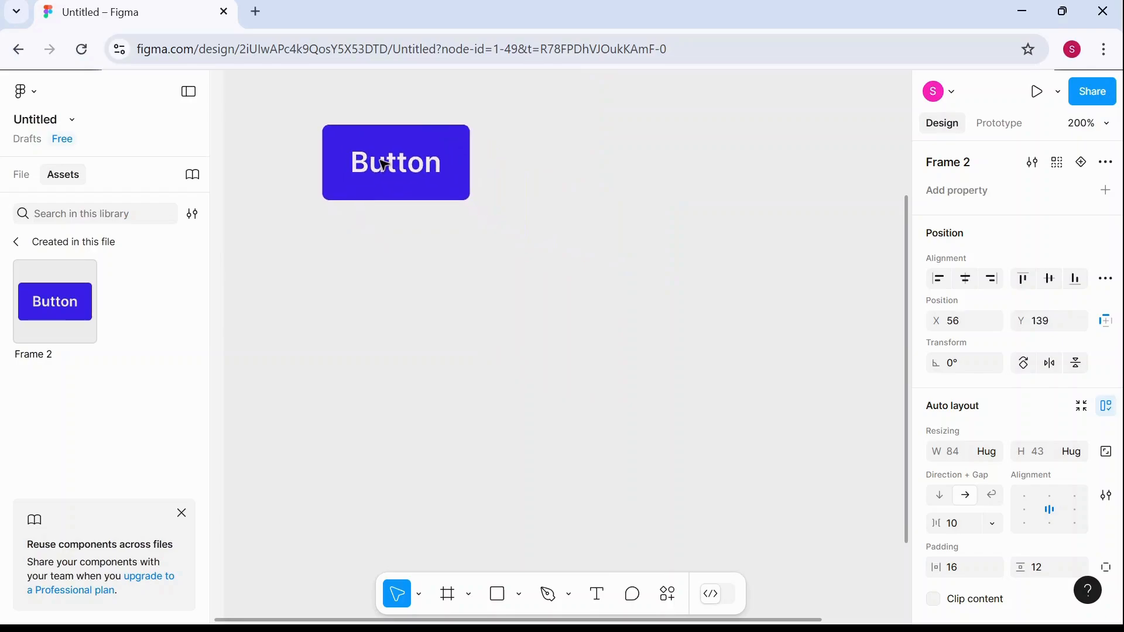
key(shift+0)
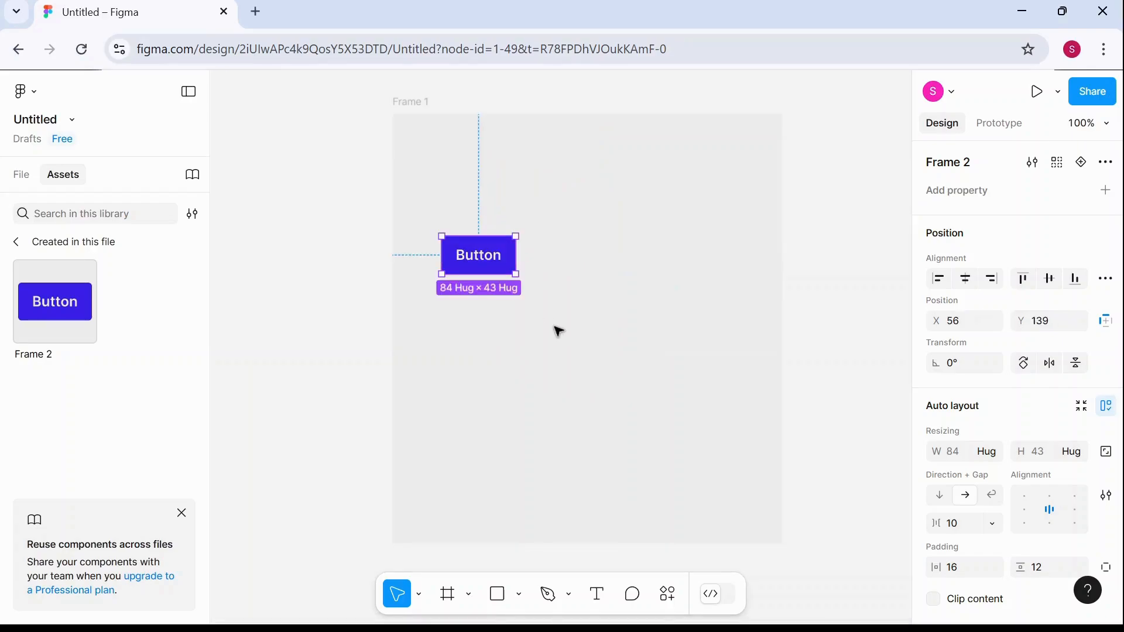
drag(486, 253, 458, 163)
Place five instances of the button component from the file's assets at scattered spots inside Frame 1.
click(21, 174)
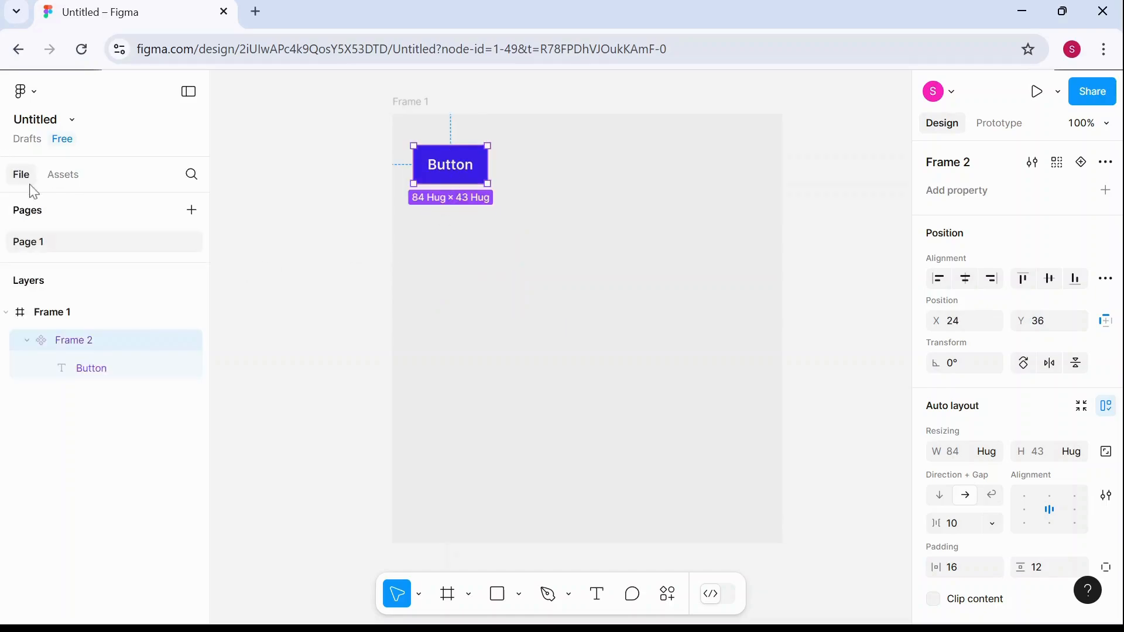
click(64, 175)
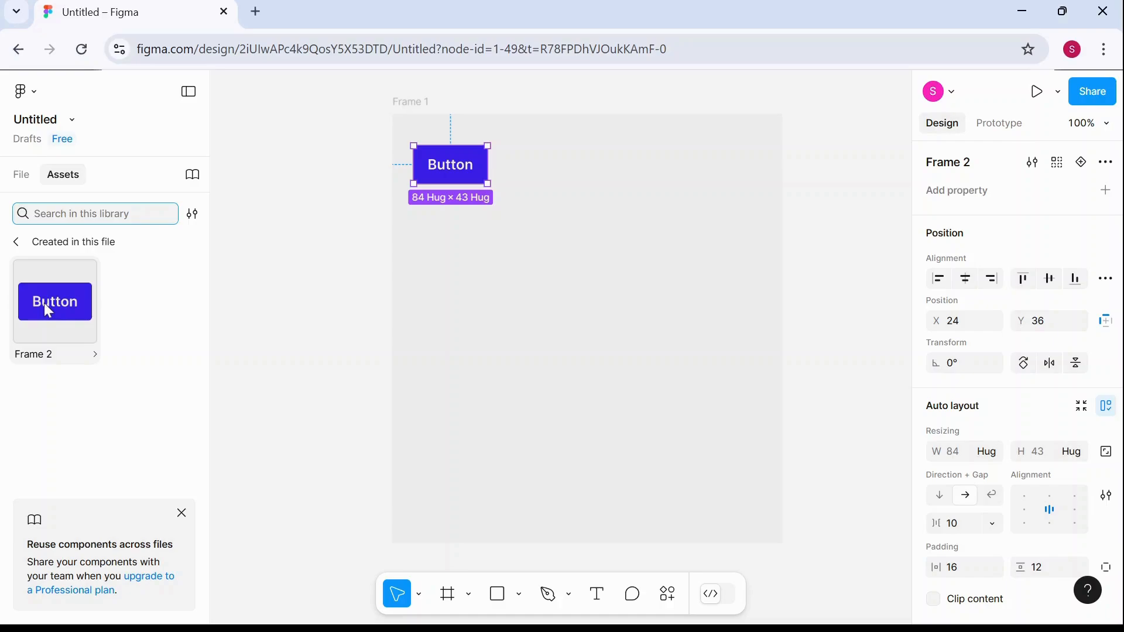
drag(45, 303, 690, 268)
drag(50, 303, 464, 373)
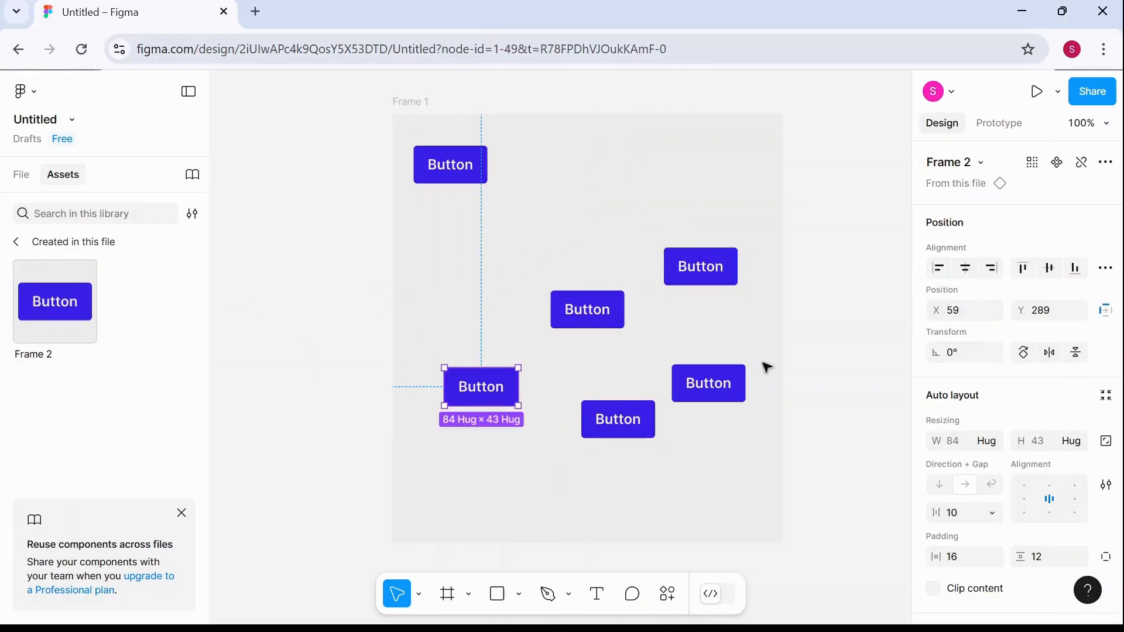
Change the main button component's fill to a muted purple, 7D75AF.
click(454, 179)
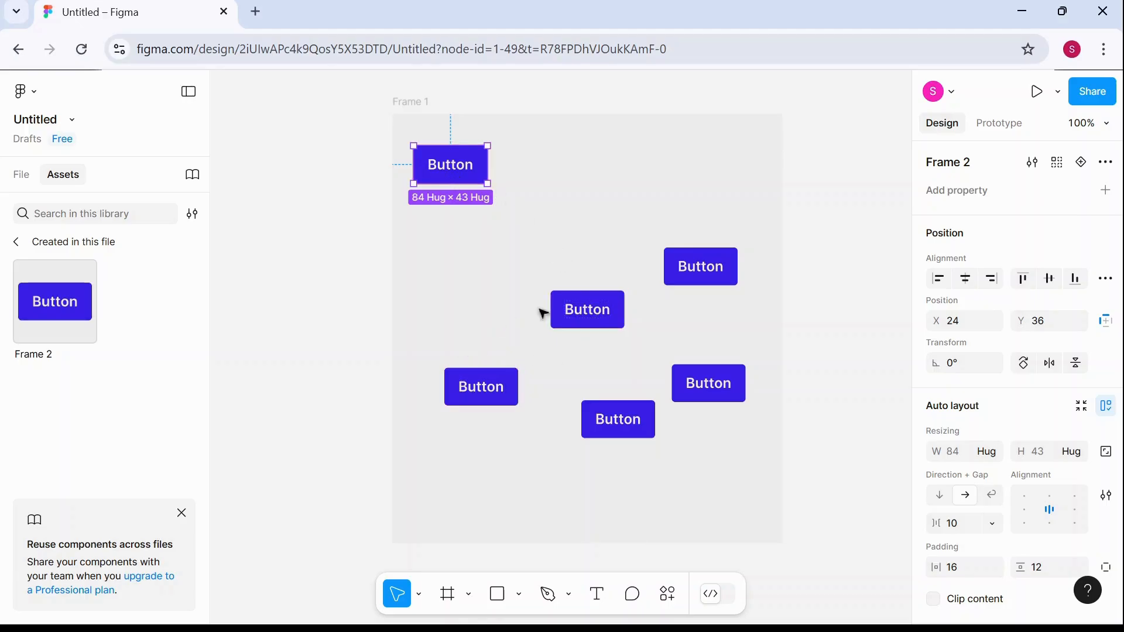
scroll(1003, 401, down, 5)
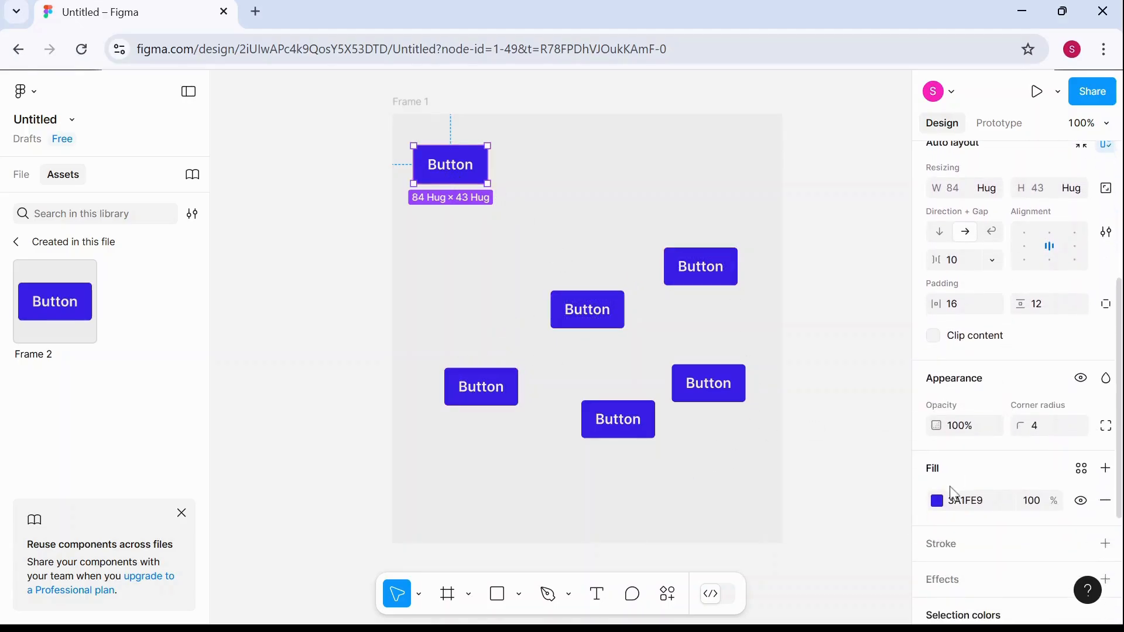
click(936, 502)
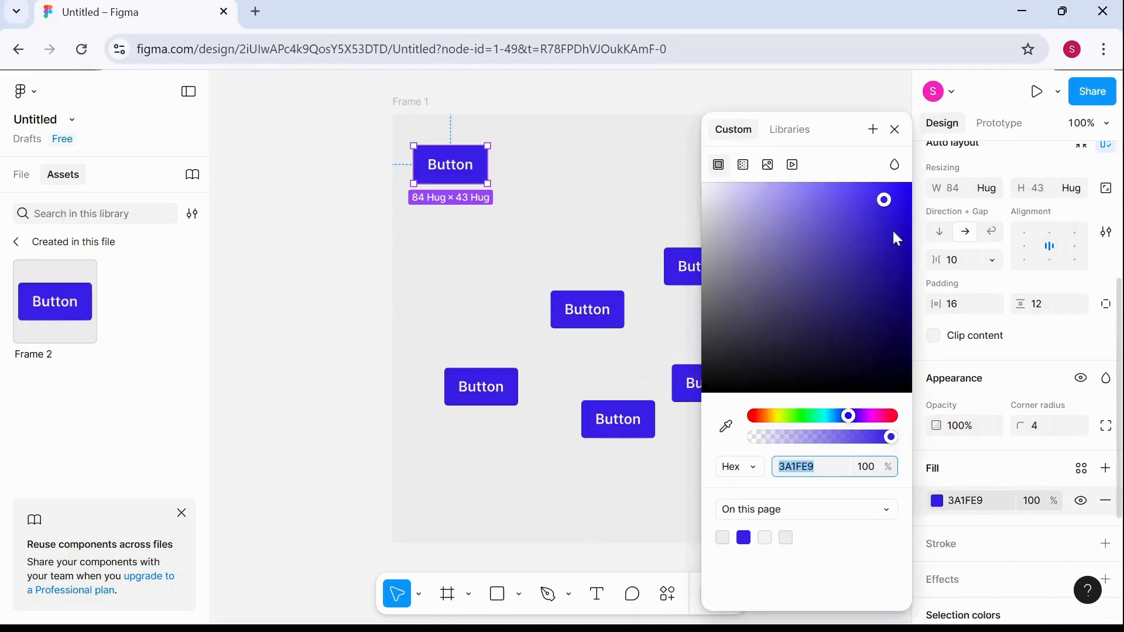
drag(882, 205, 829, 260)
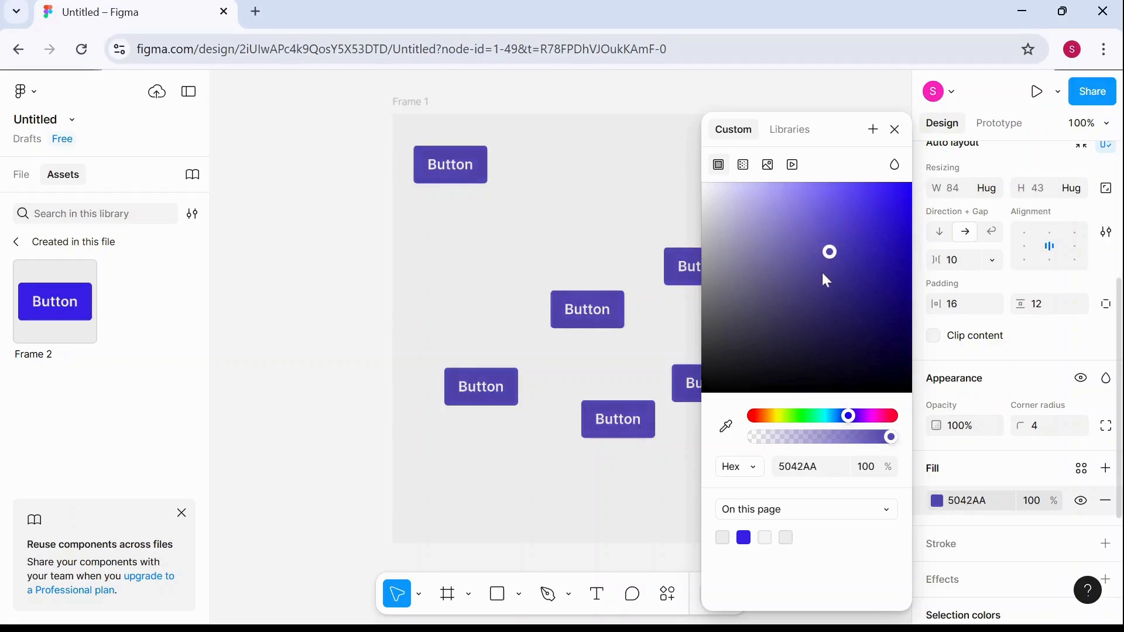
drag(765, 310, 758, 245)
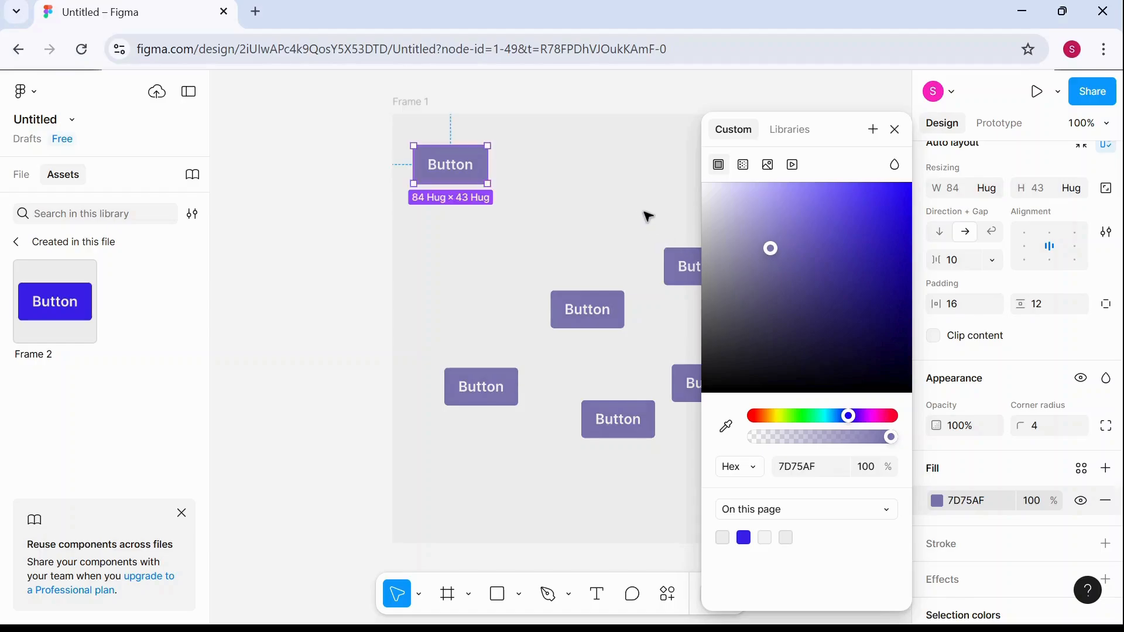
Undo the fill colour changes on the main button component.
click(638, 202)
key(ctrl+z)
key(ctrl+z)
key(ctrl+z)
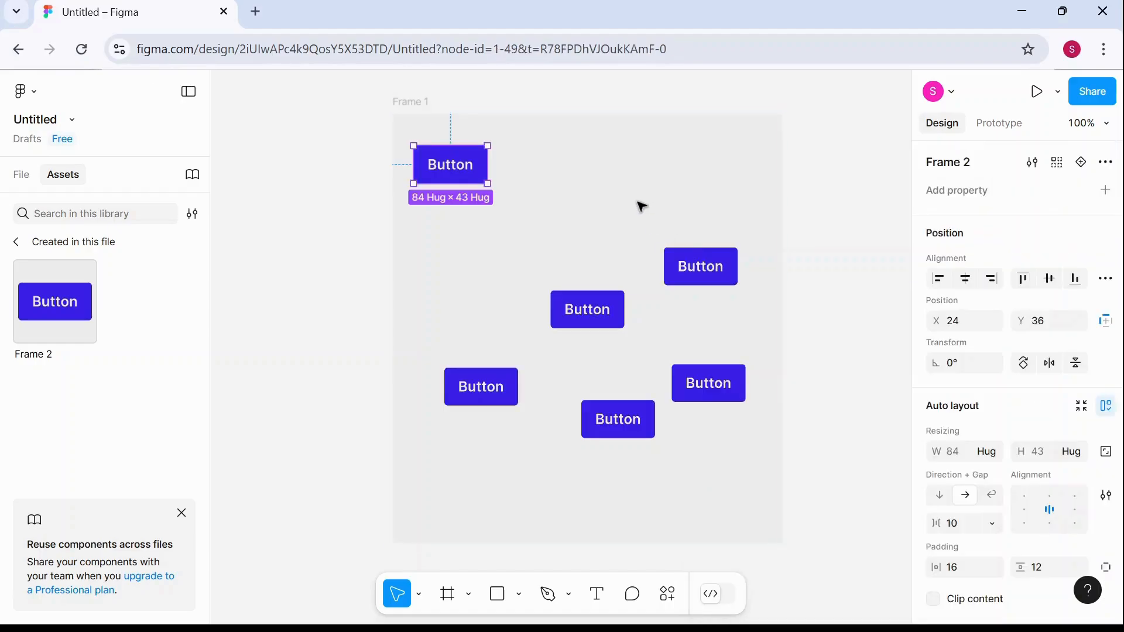
Delete all five button instances from Frame 1, keeping only the main component.
click(585, 240)
click(686, 258)
key(Delete)
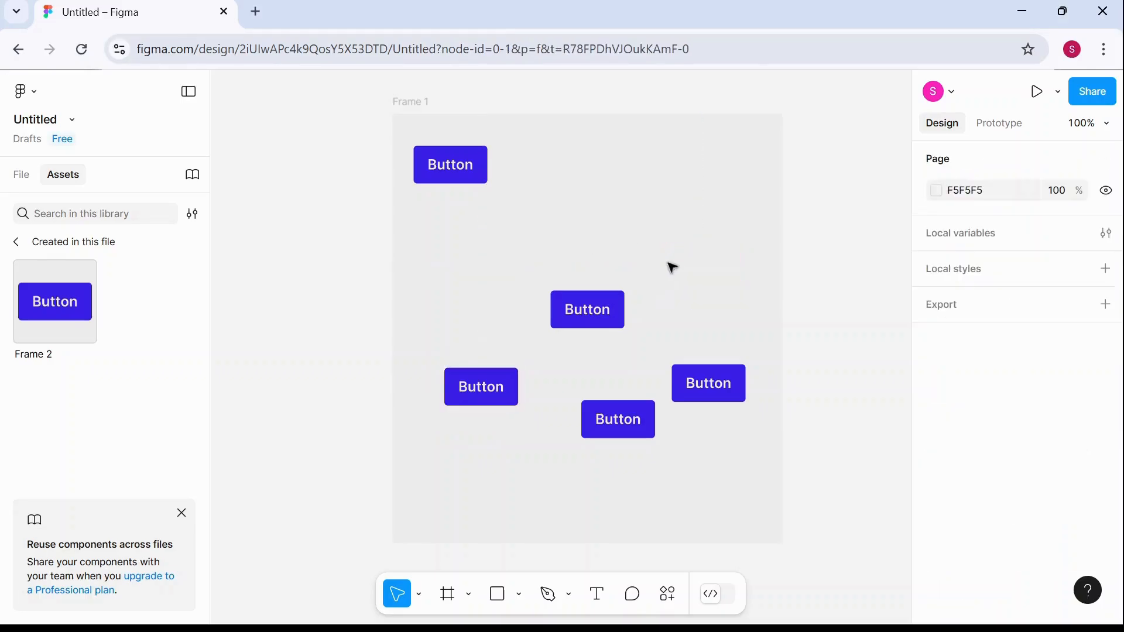
click(615, 301)
key(Delete)
click(710, 391)
key(Delete)
click(629, 432)
key(Delete)
click(489, 383)
key(Delete)
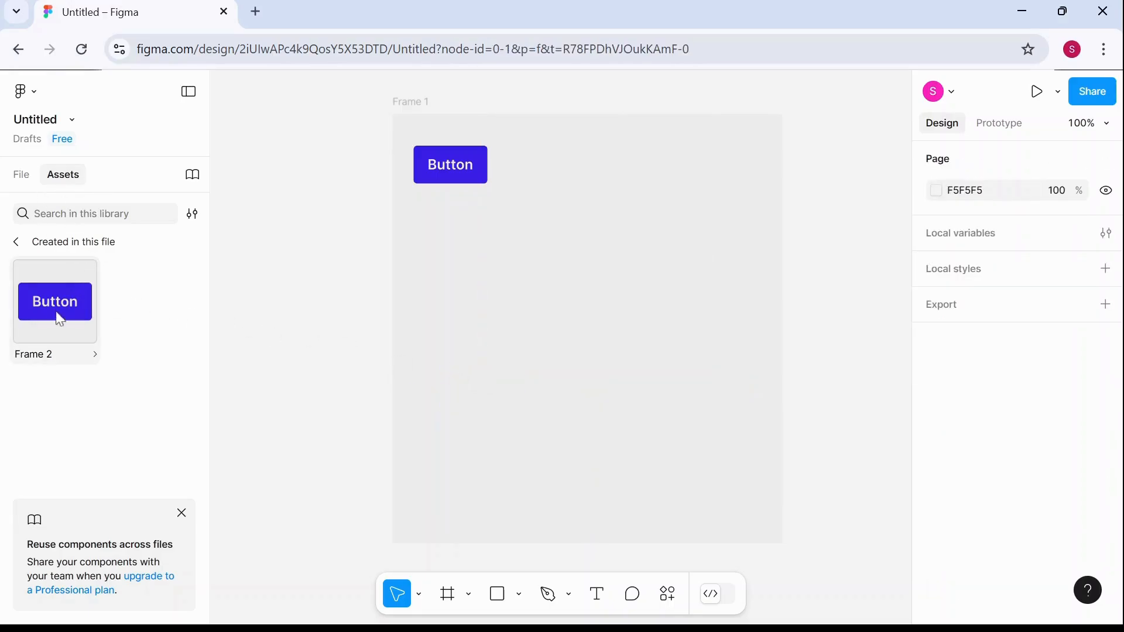
Place one instance of the button component near the middle of Frame 1 and delete it again.
drag(50, 298, 575, 336)
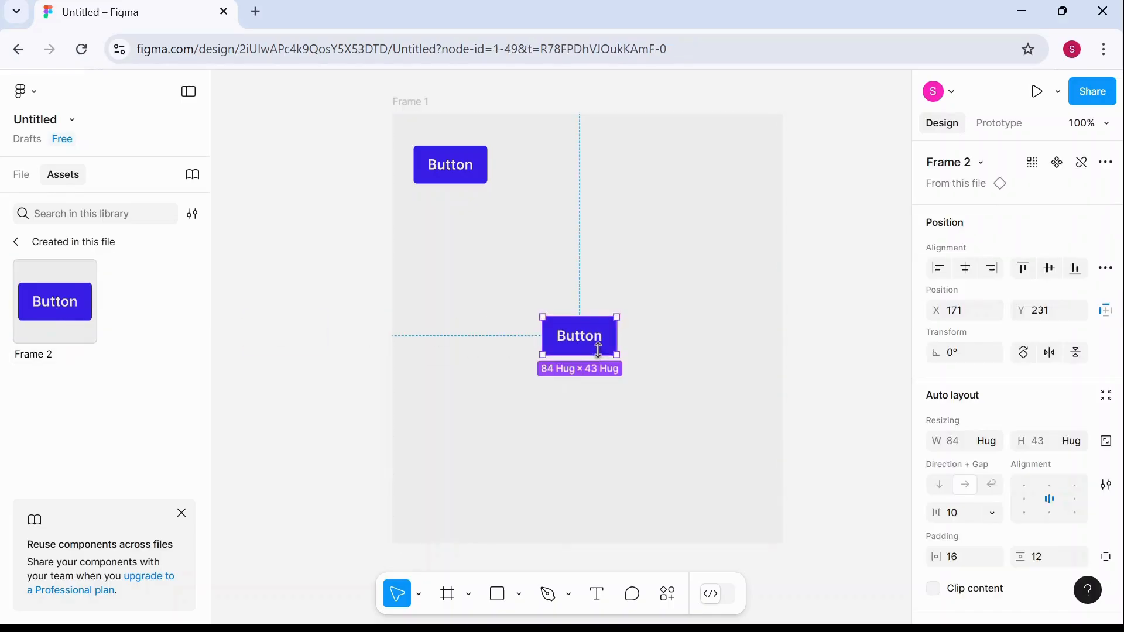
key(Delete)
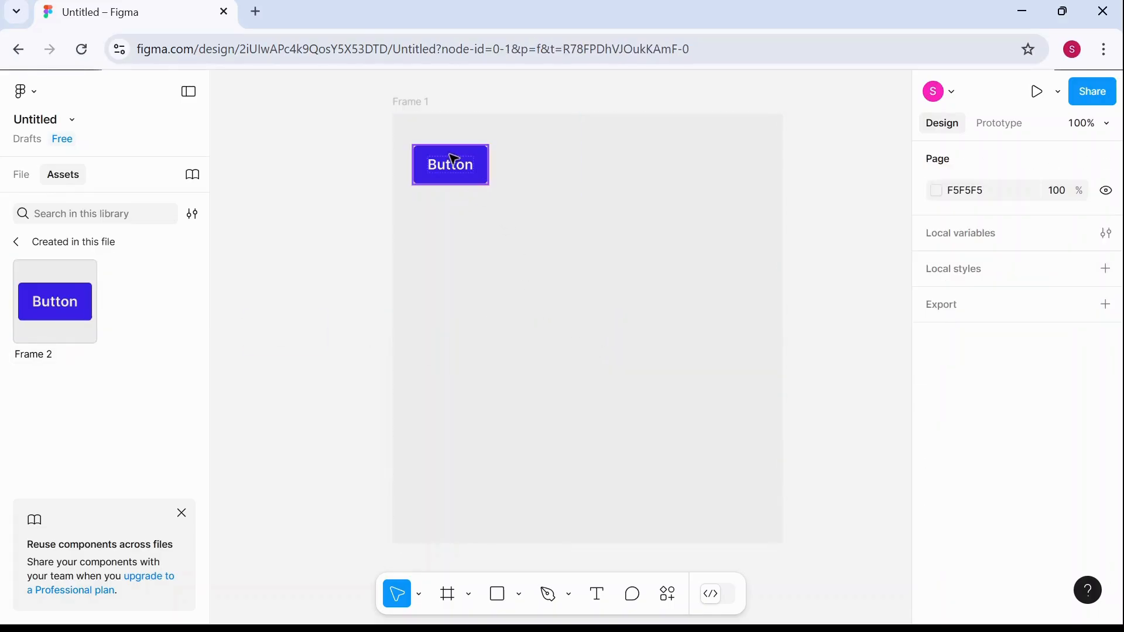
Move the main button component to about X 151, Y 132 and add a second variant to it.
click(464, 170)
drag(465, 169, 575, 251)
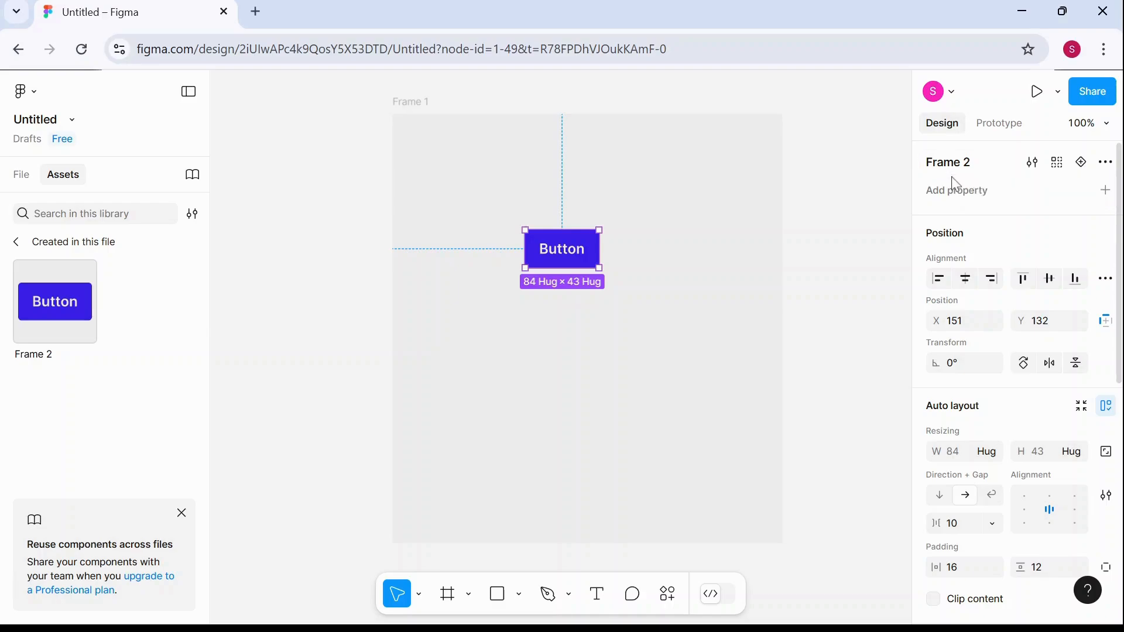
click(1082, 168)
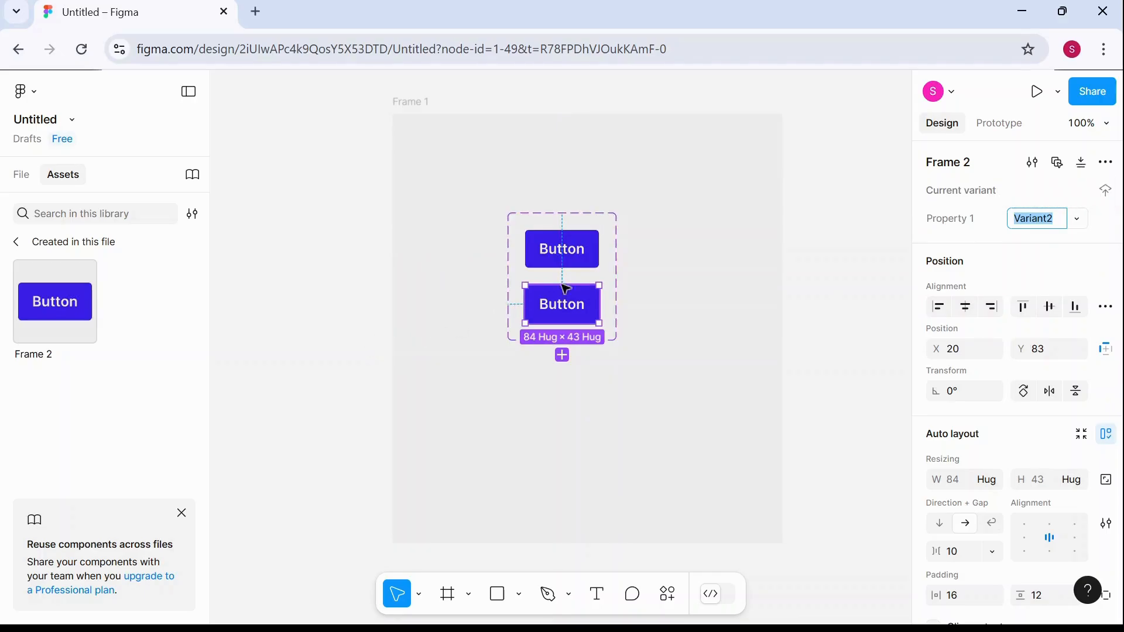
Change the second button variant's fill to grey, AAA9AF.
click(582, 304)
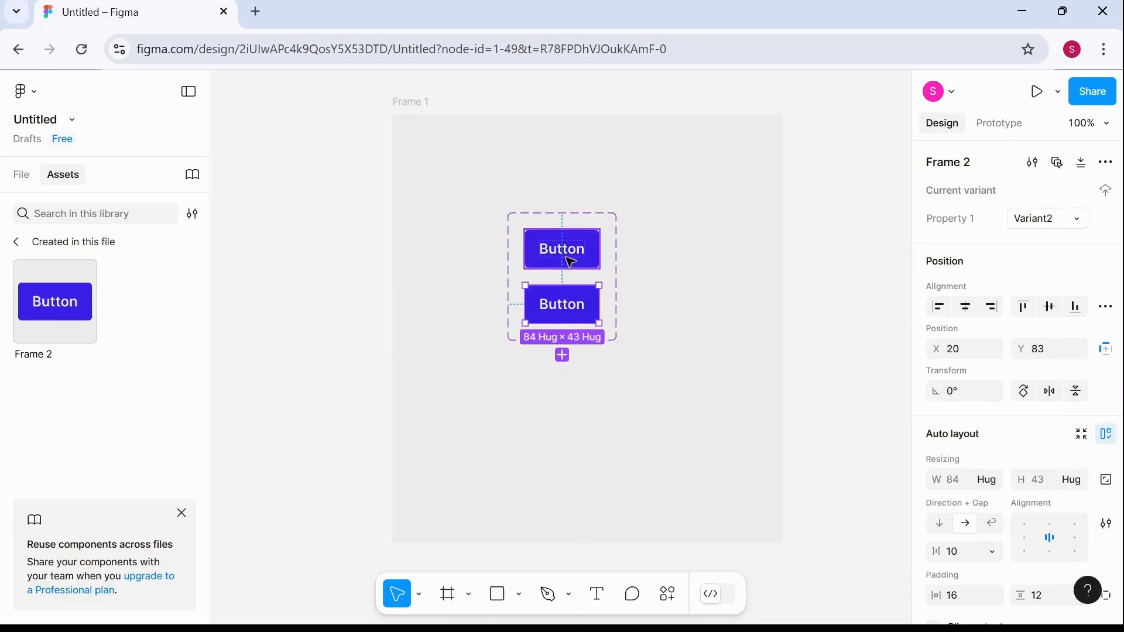
scroll(960, 431, down, 3)
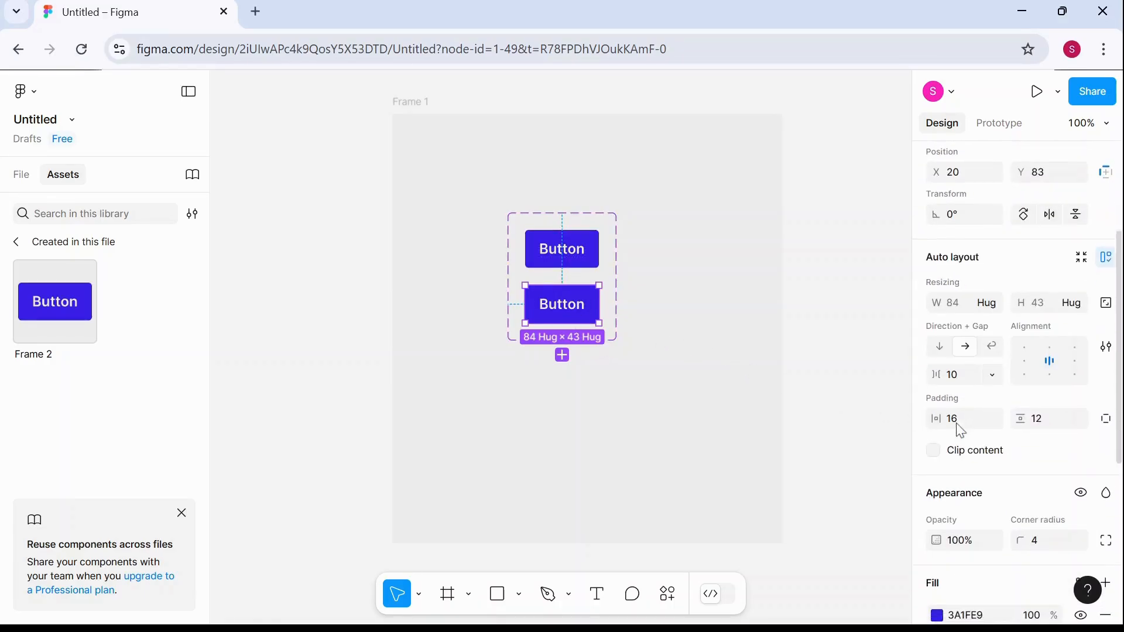
scroll(960, 430, down, 3)
click(938, 442)
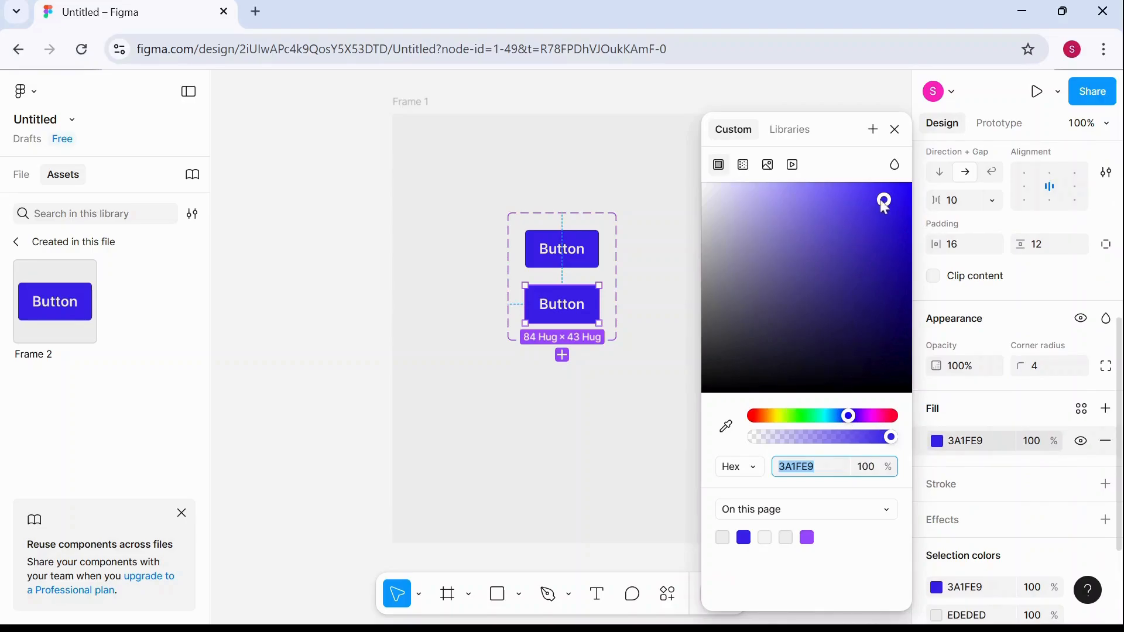
drag(885, 202, 708, 248)
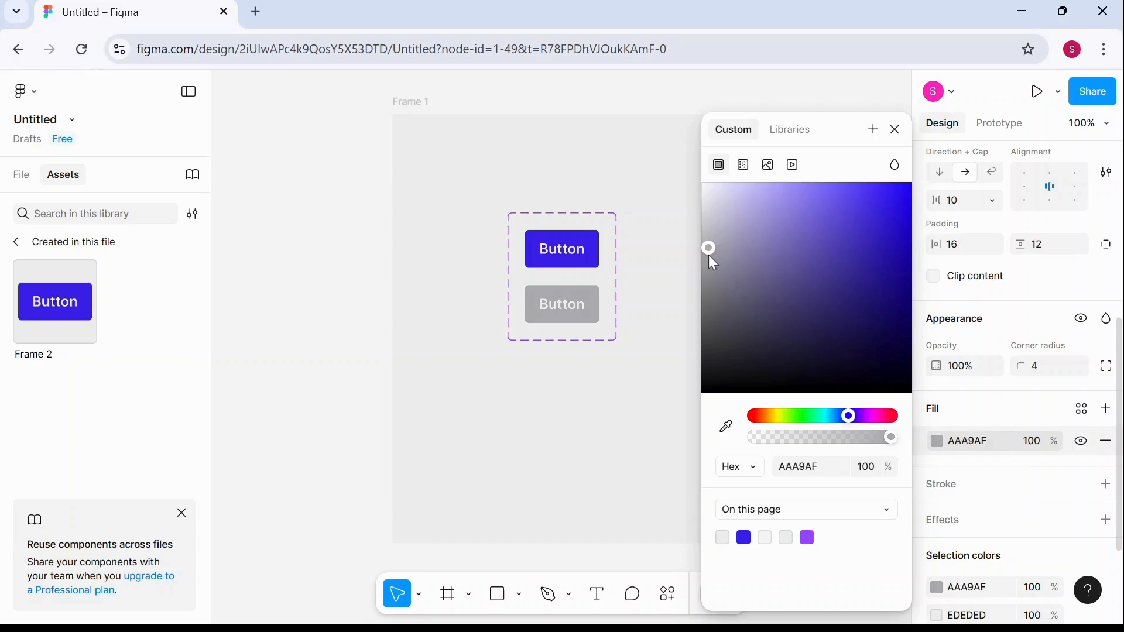
Change the text colour of the grey second button variant to dark grey.
double_click(580, 309)
click(936, 528)
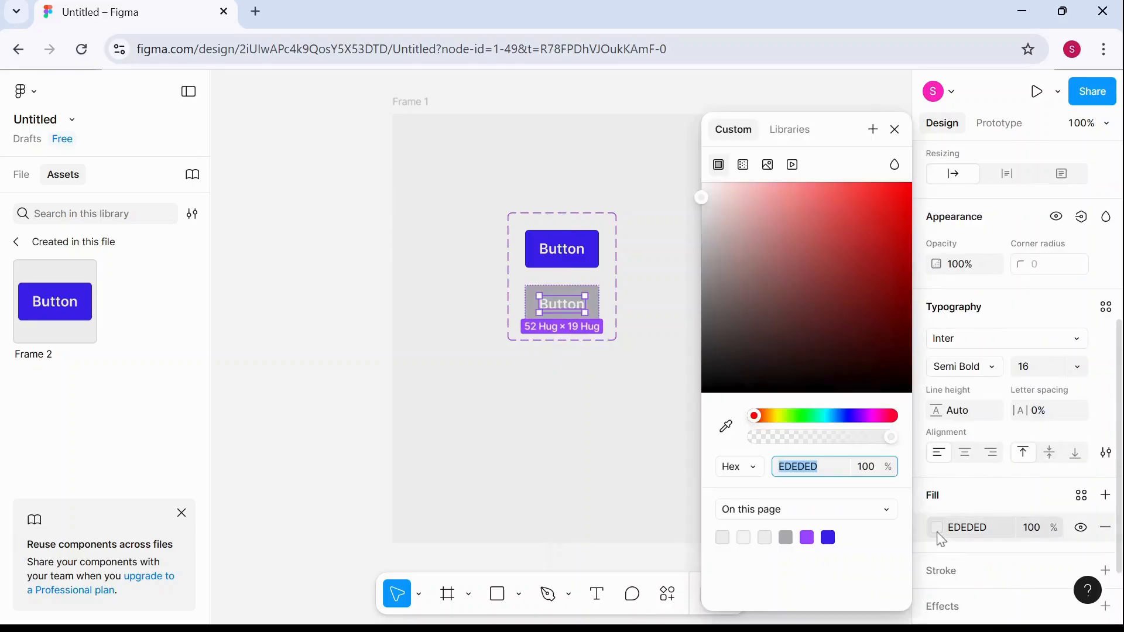
drag(701, 202, 708, 331)
click(673, 366)
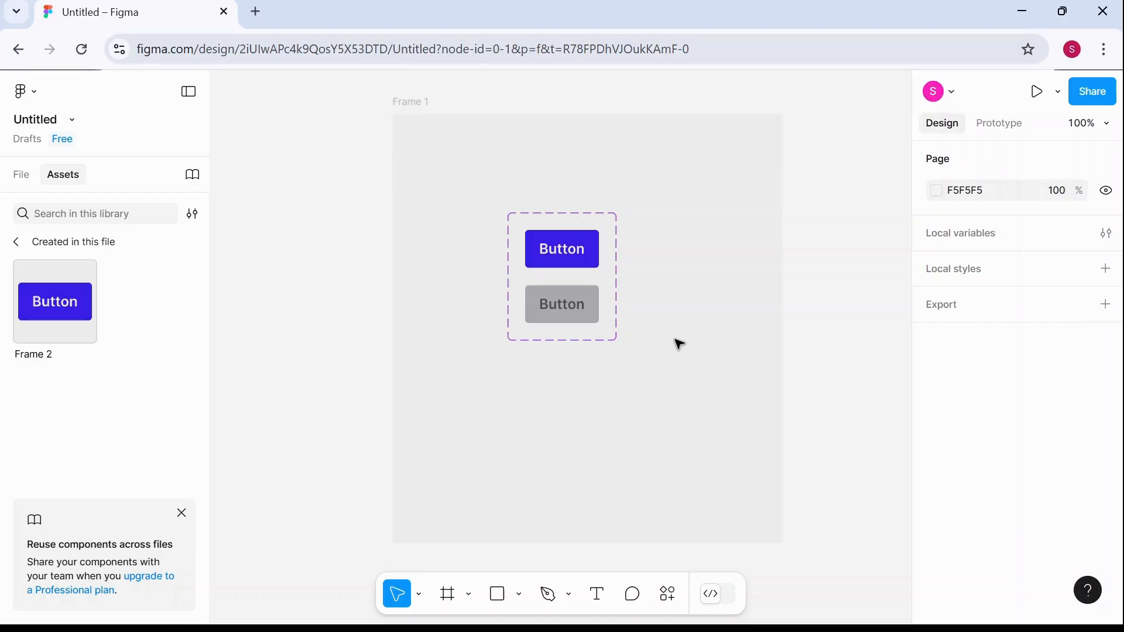
click(595, 313)
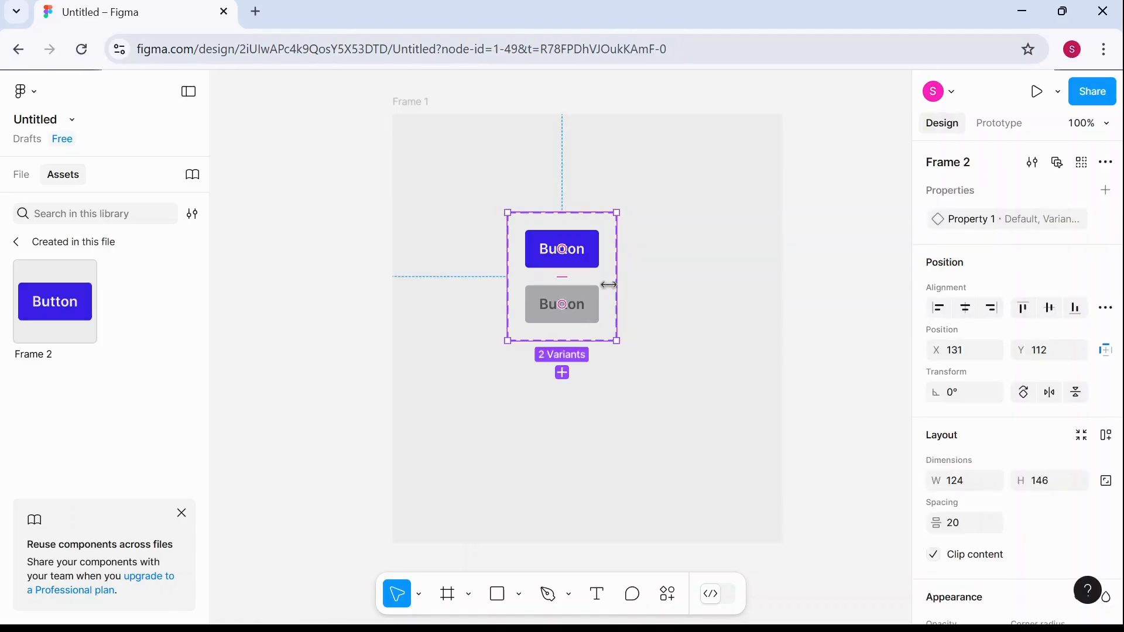
click(583, 304)
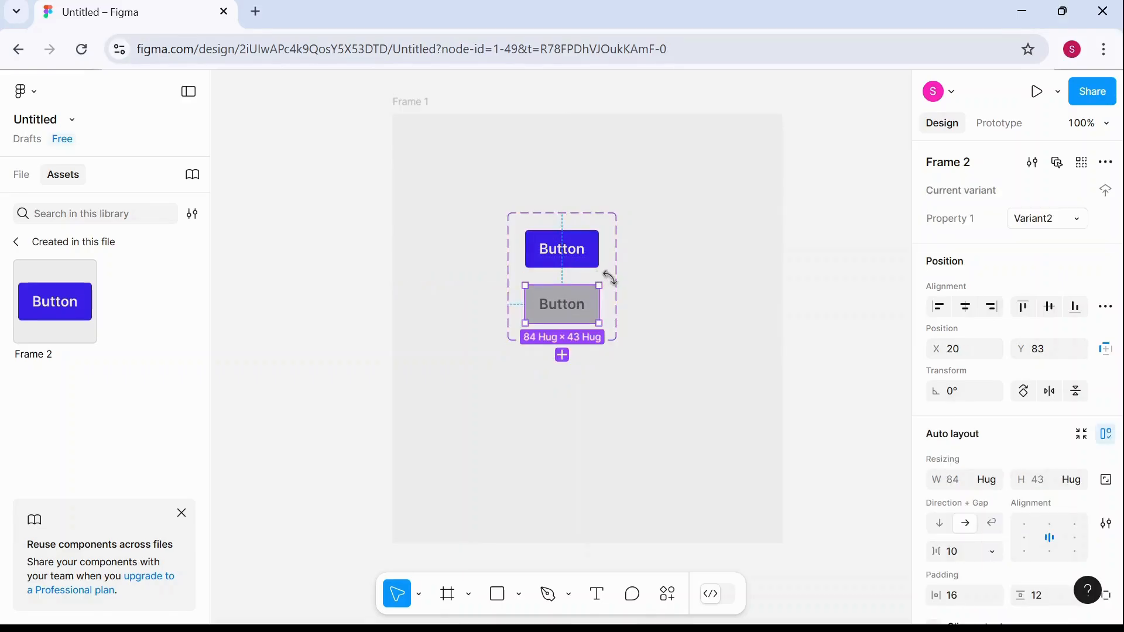
click(667, 275)
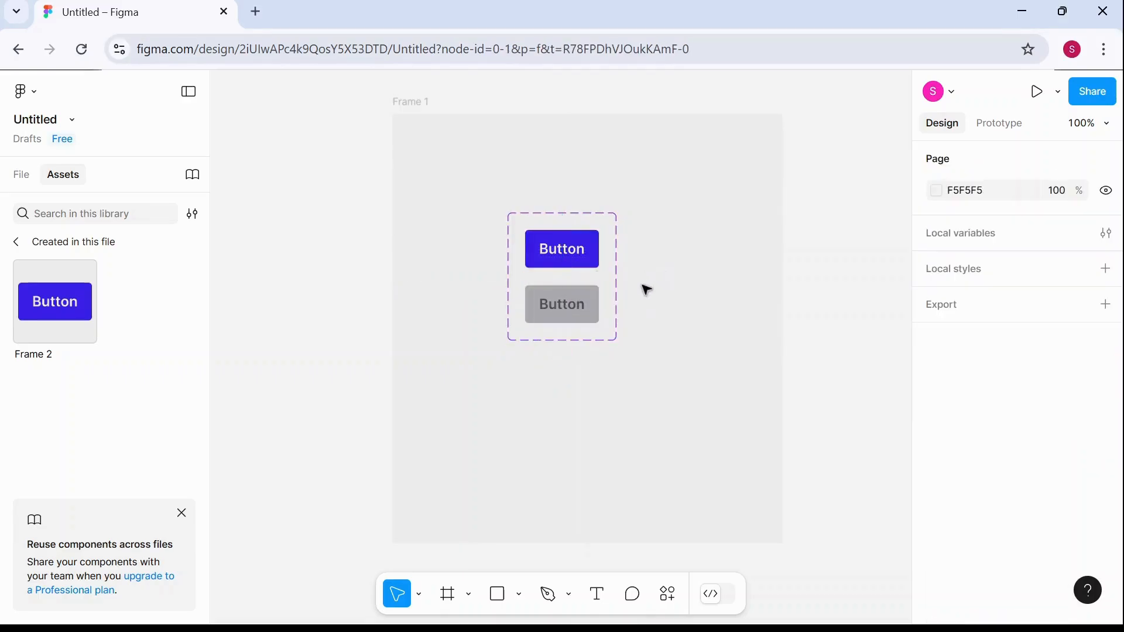
Add a third variant to the button component set below the grey one.
click(590, 285)
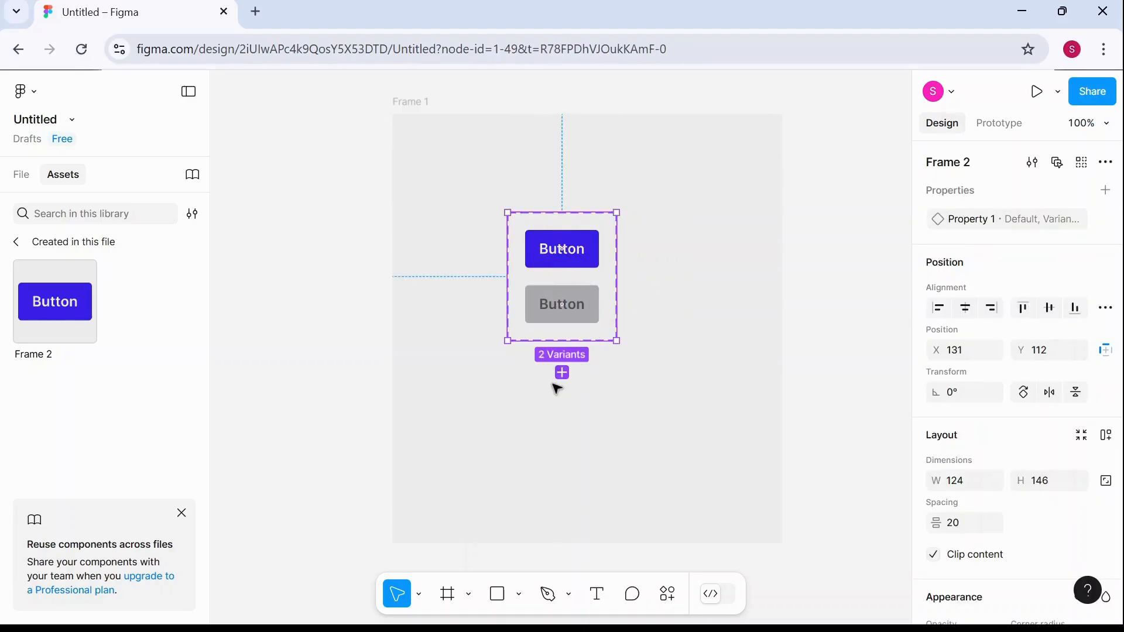
click(556, 262)
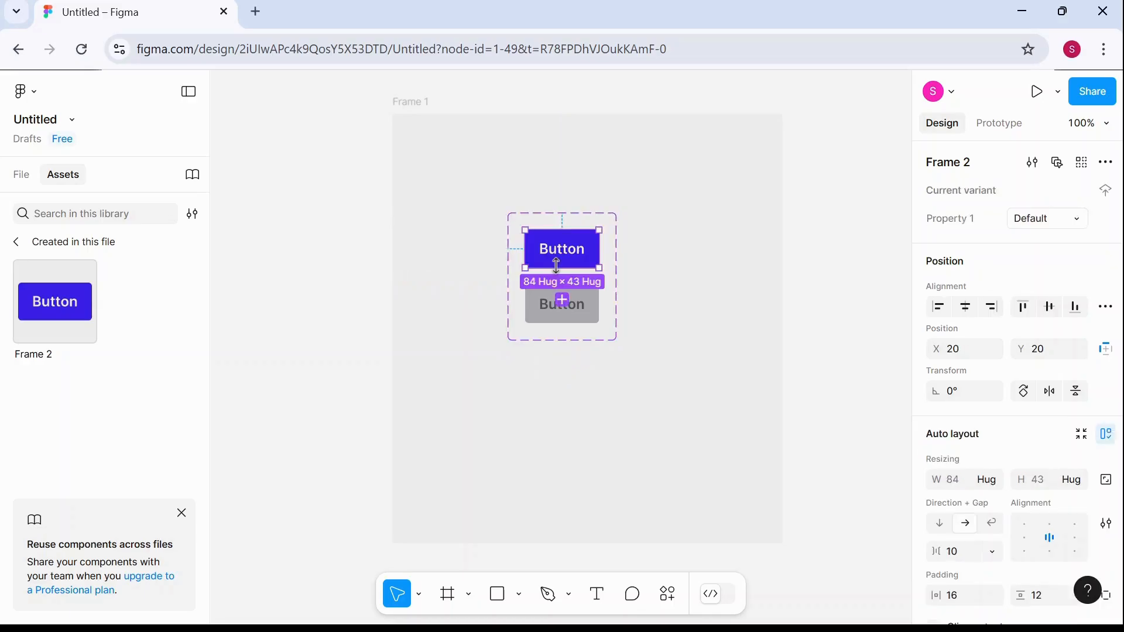
click(584, 339)
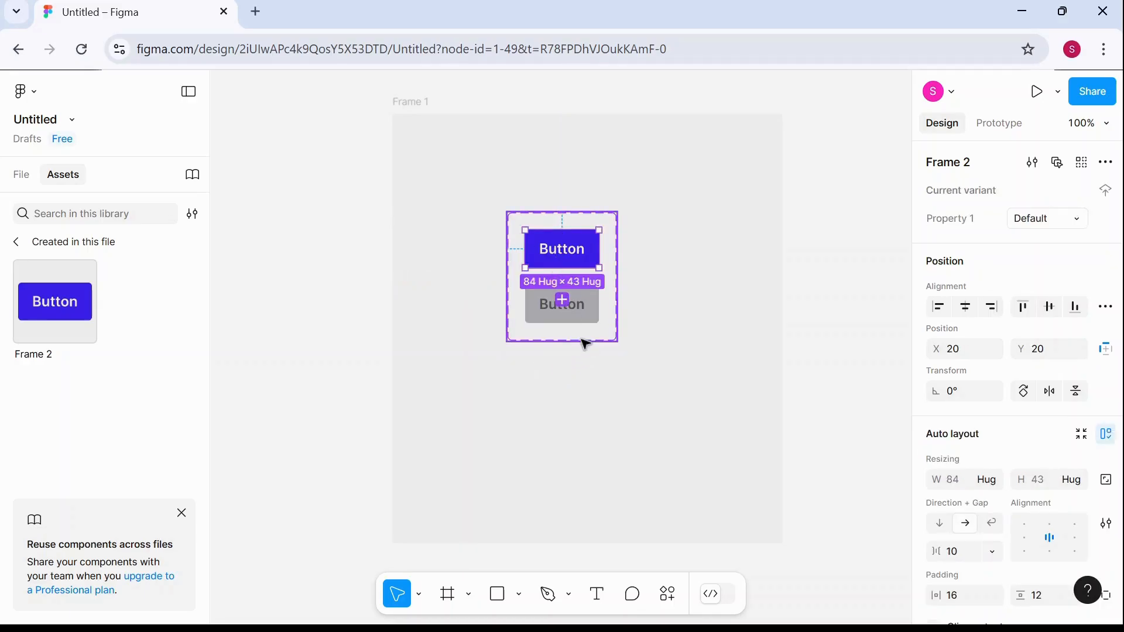
click(562, 374)
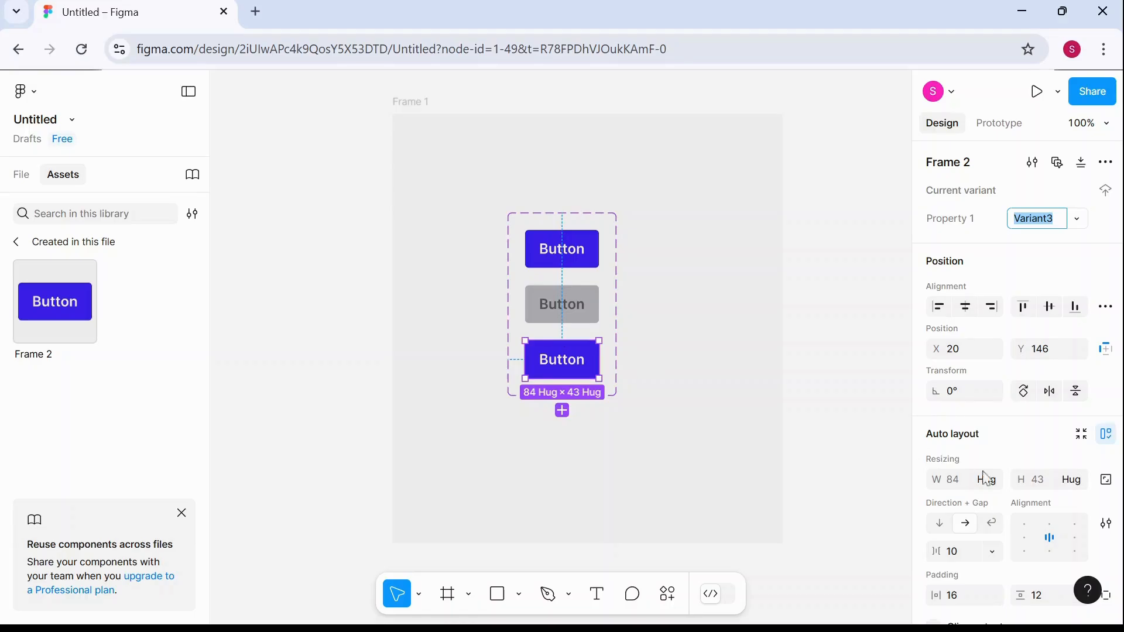
Change the third button variant's fill to light purple, 9378EB.
scroll(1019, 501, down, 5)
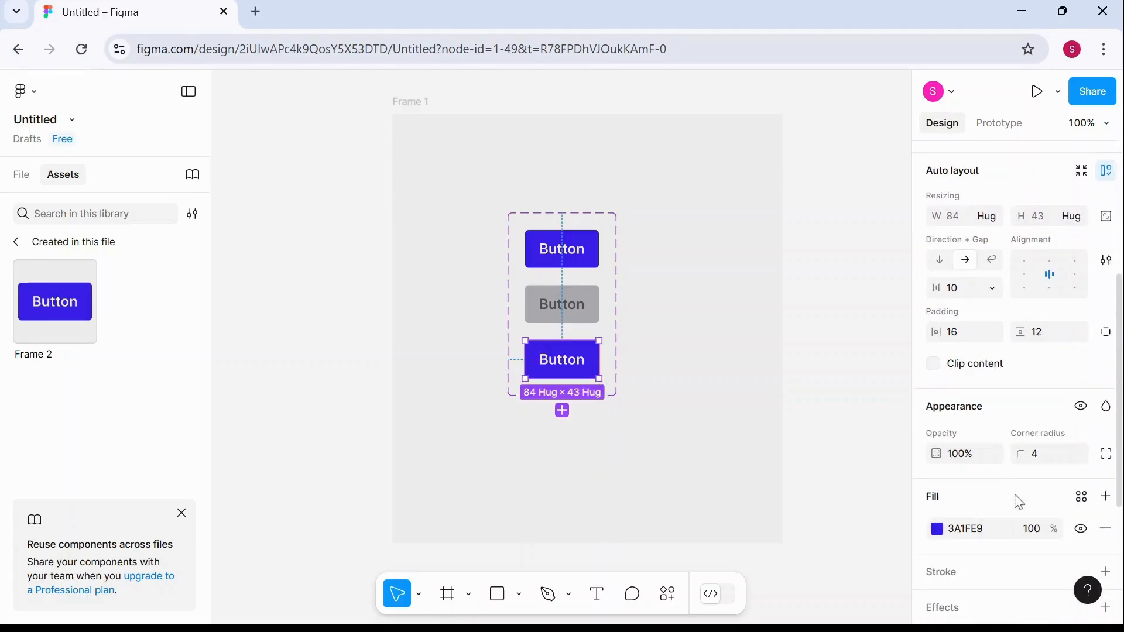
click(937, 528)
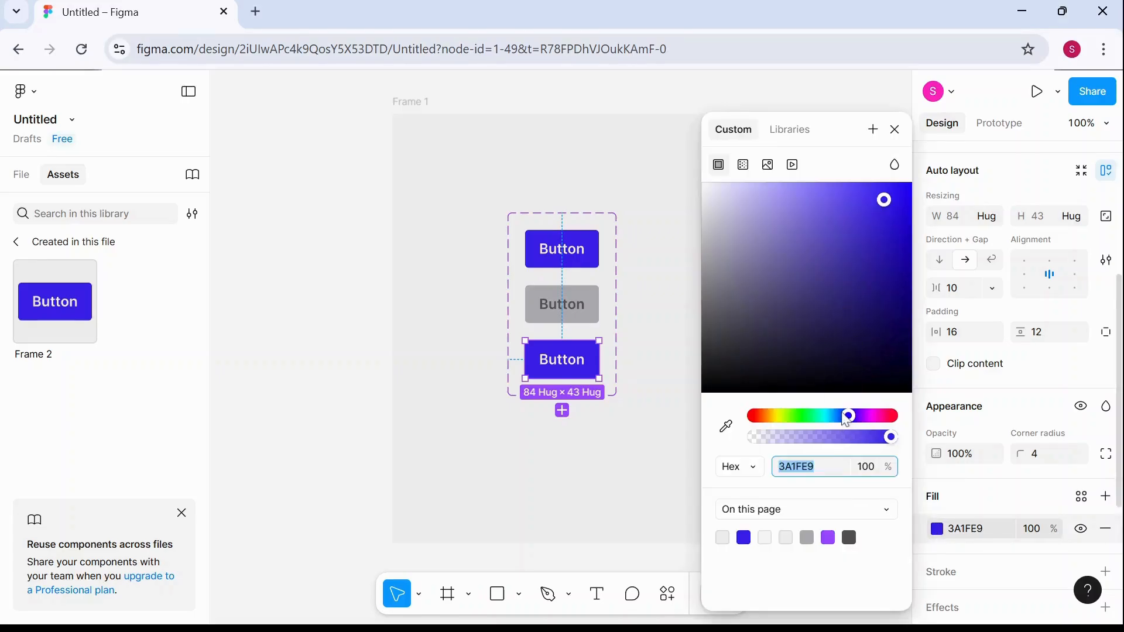
drag(847, 416, 852, 417)
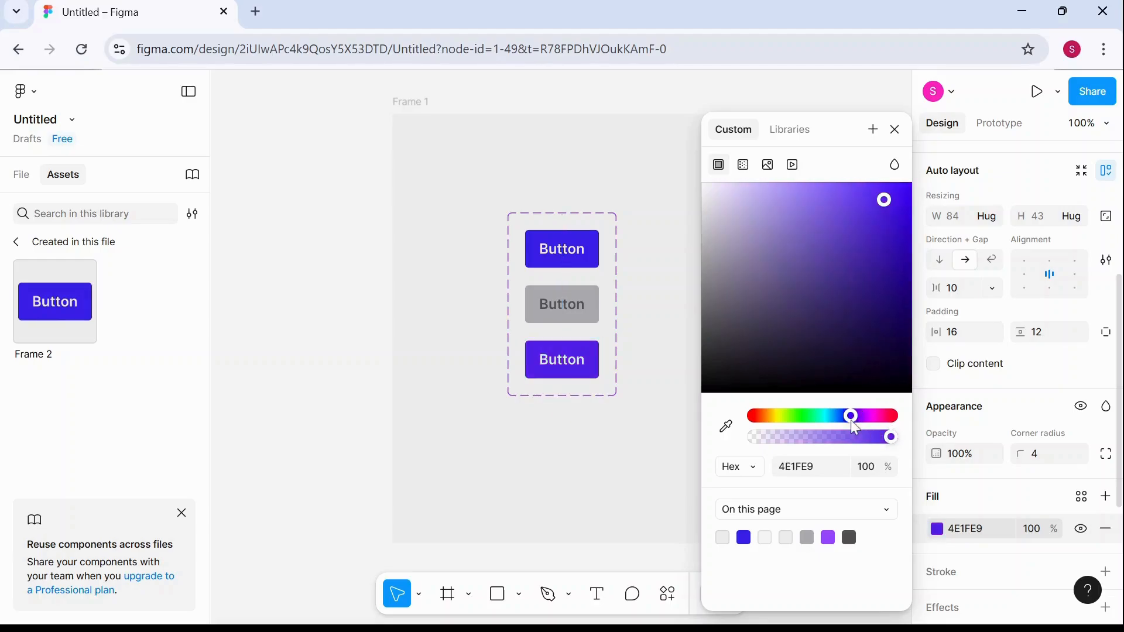
drag(889, 202, 806, 209)
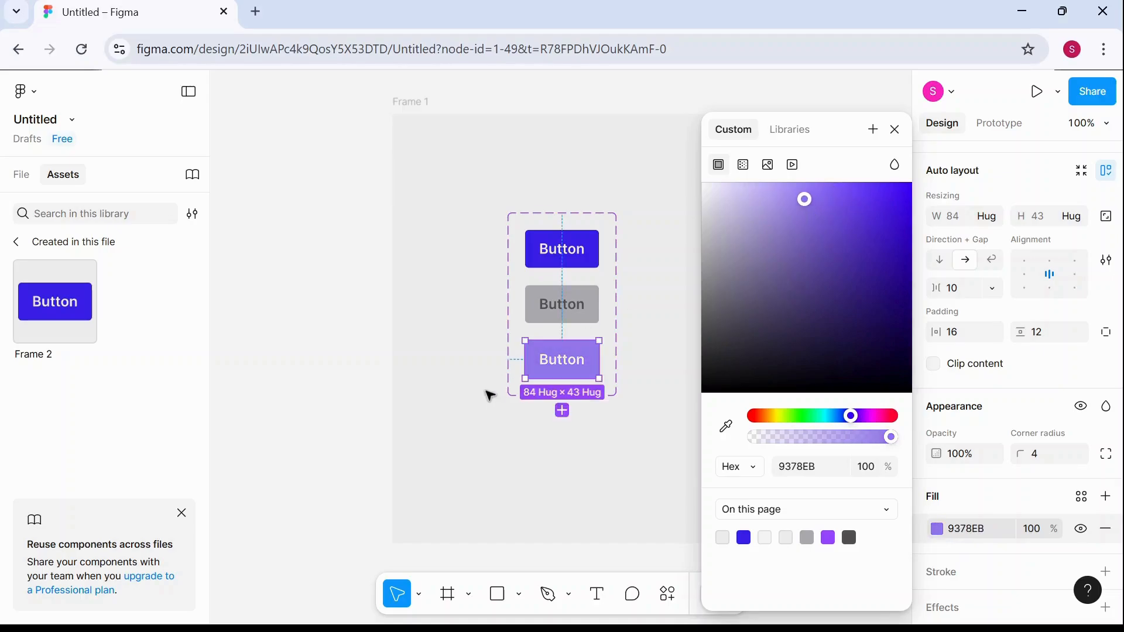
Set the text colour of the third button variant to a very light purple, F0EDFF.
double_click(584, 367)
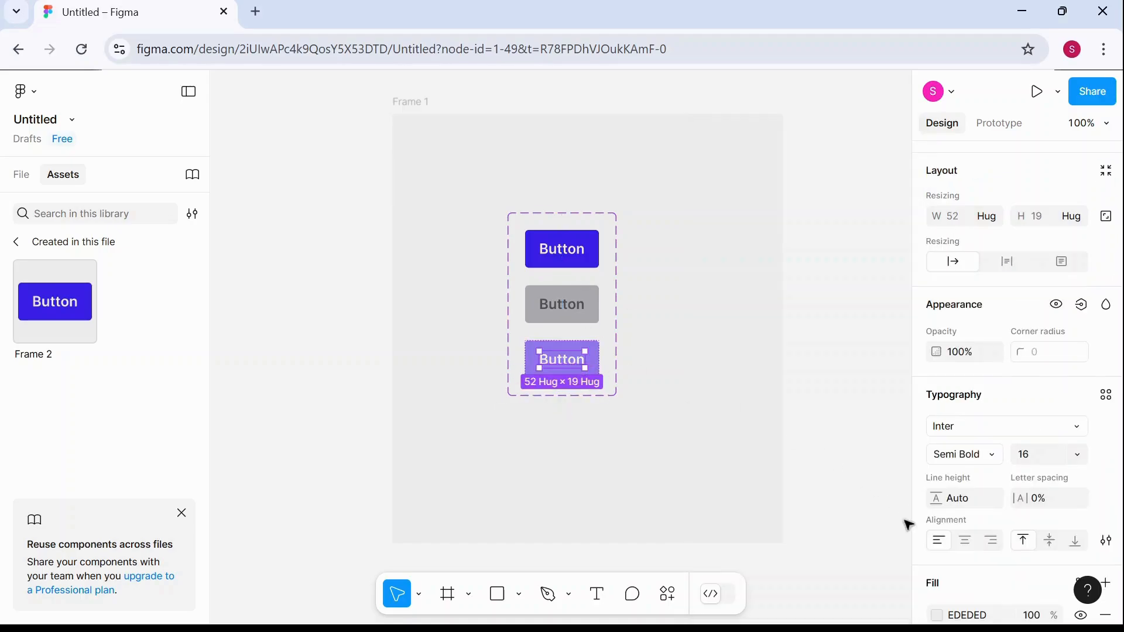
click(936, 615)
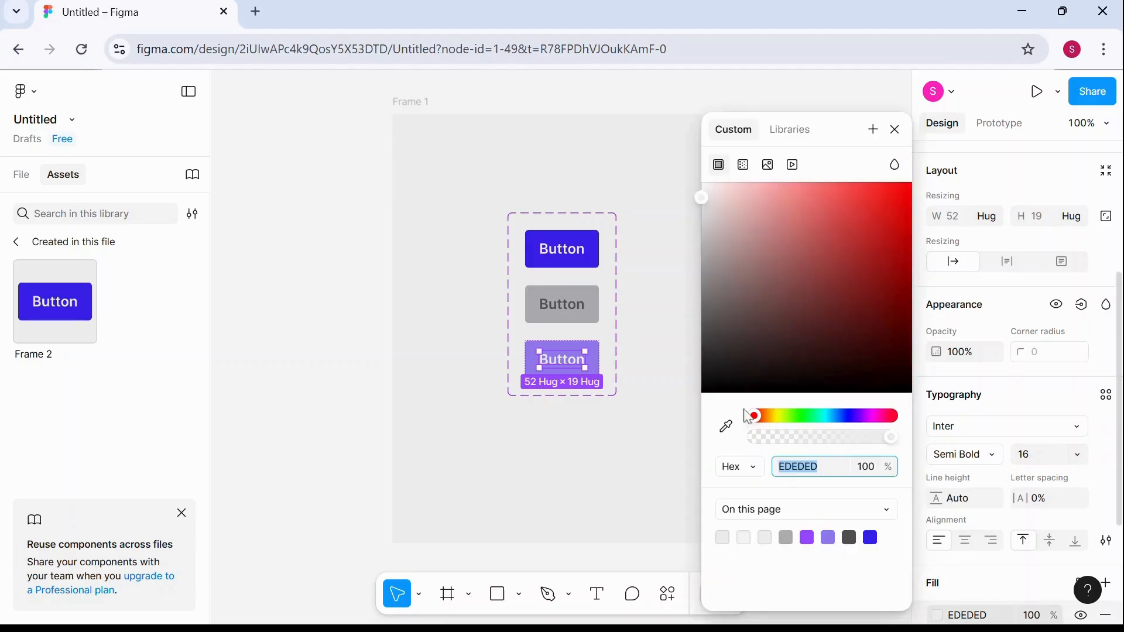
drag(816, 421, 850, 426)
drag(701, 198, 716, 188)
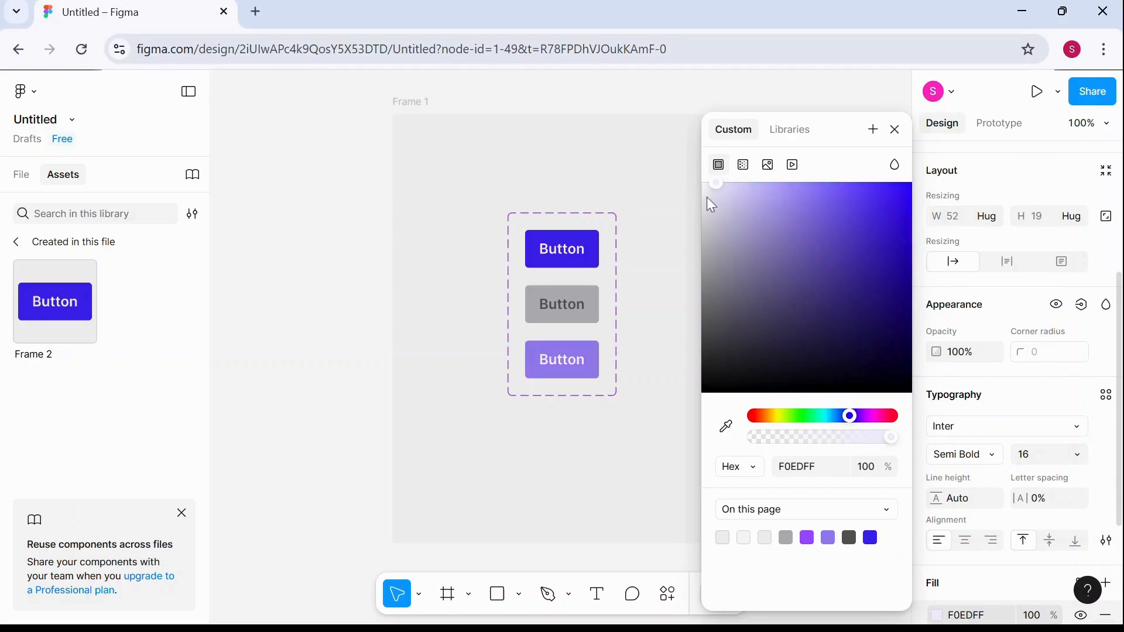
click(635, 282)
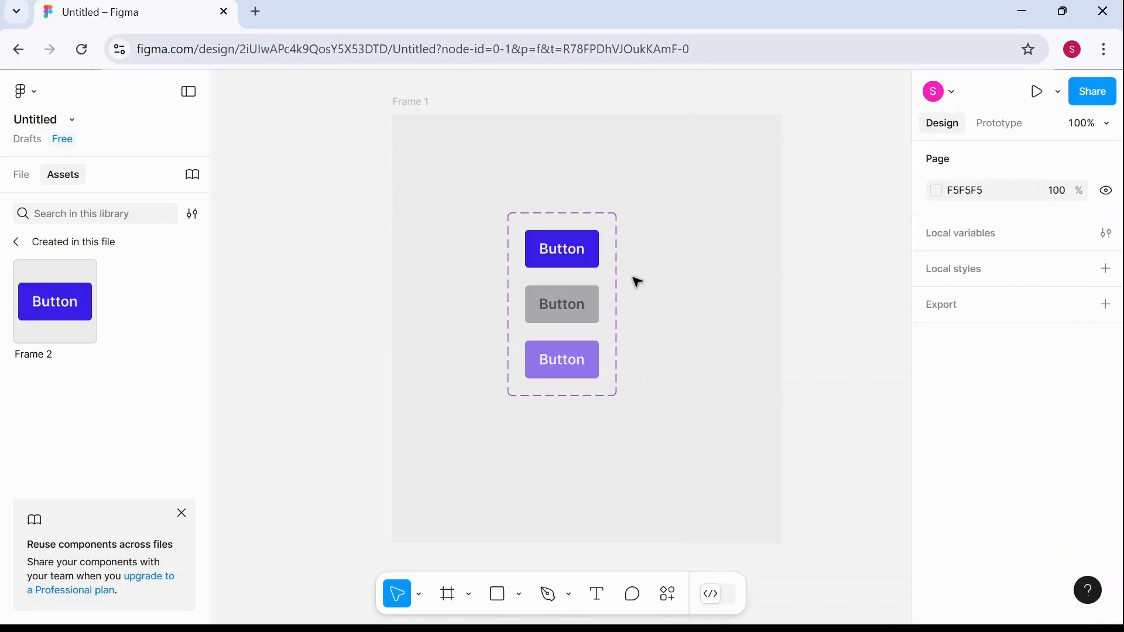
Rename the component set's variant property Property 1 as Buttons.
click(597, 253)
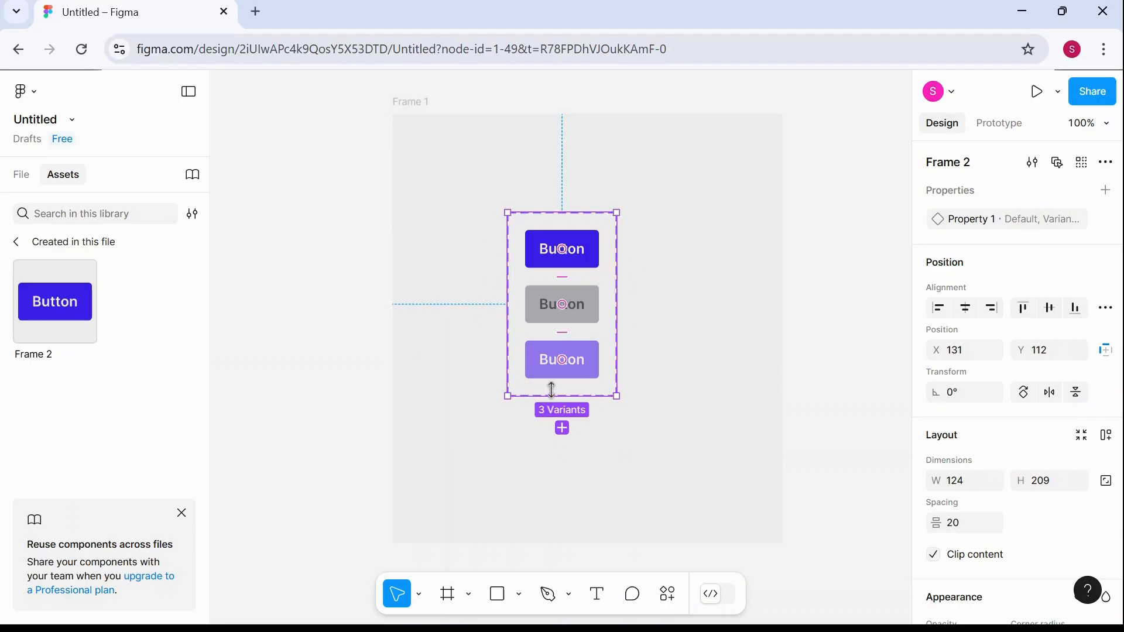
double_click(980, 221)
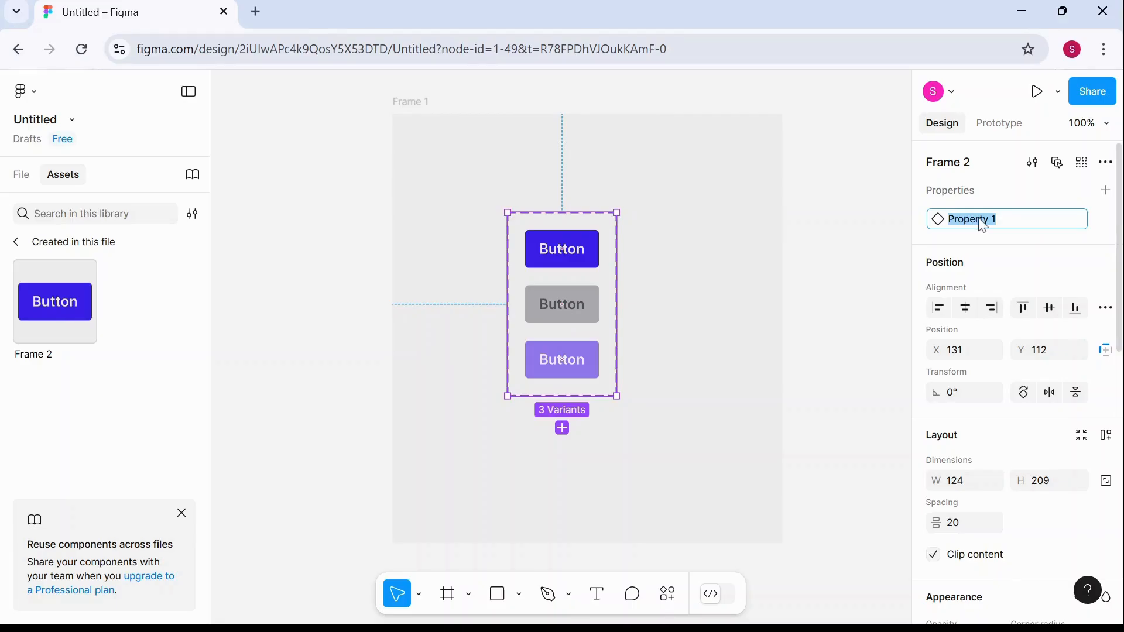
text(Butoons)
key(Return)
double_click(981, 220)
text(Buttons)
key(Return)
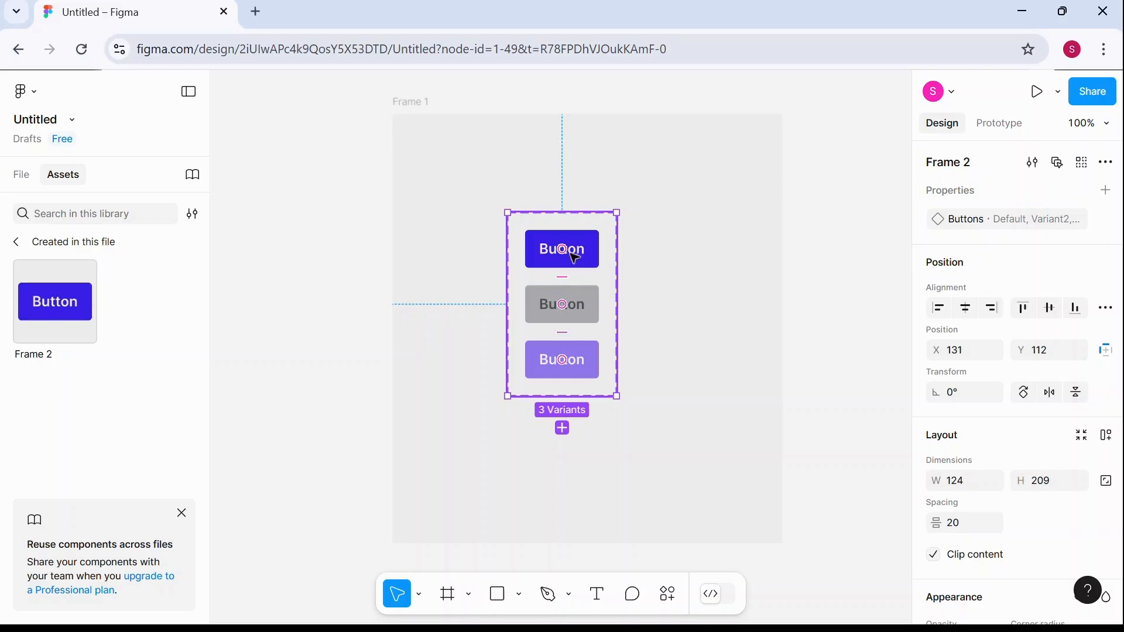
click(594, 256)
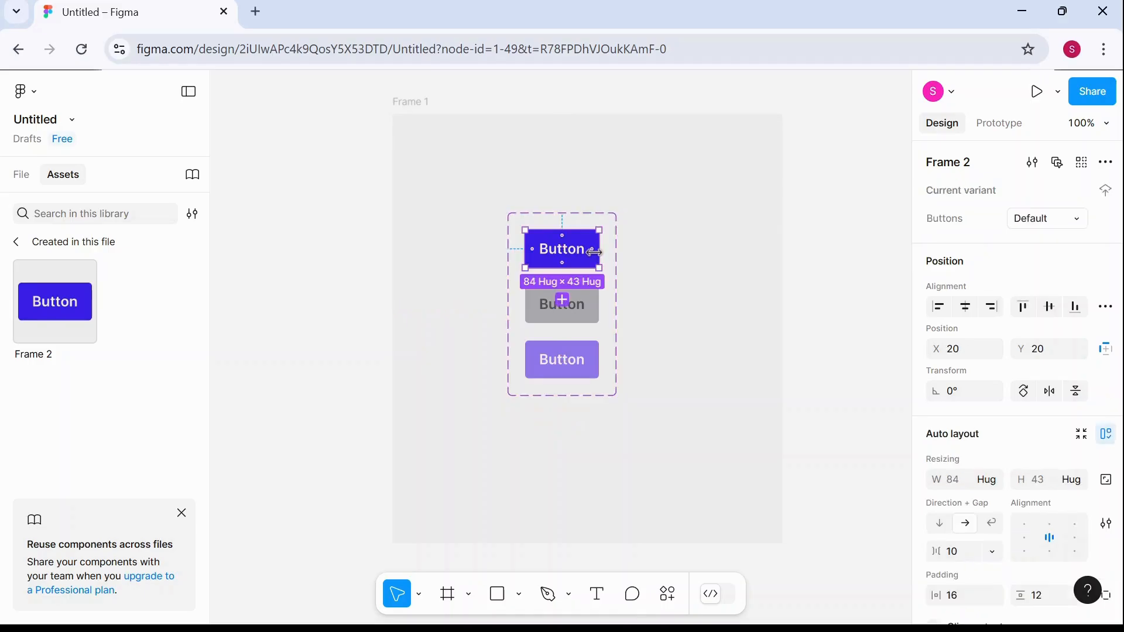
click(586, 307)
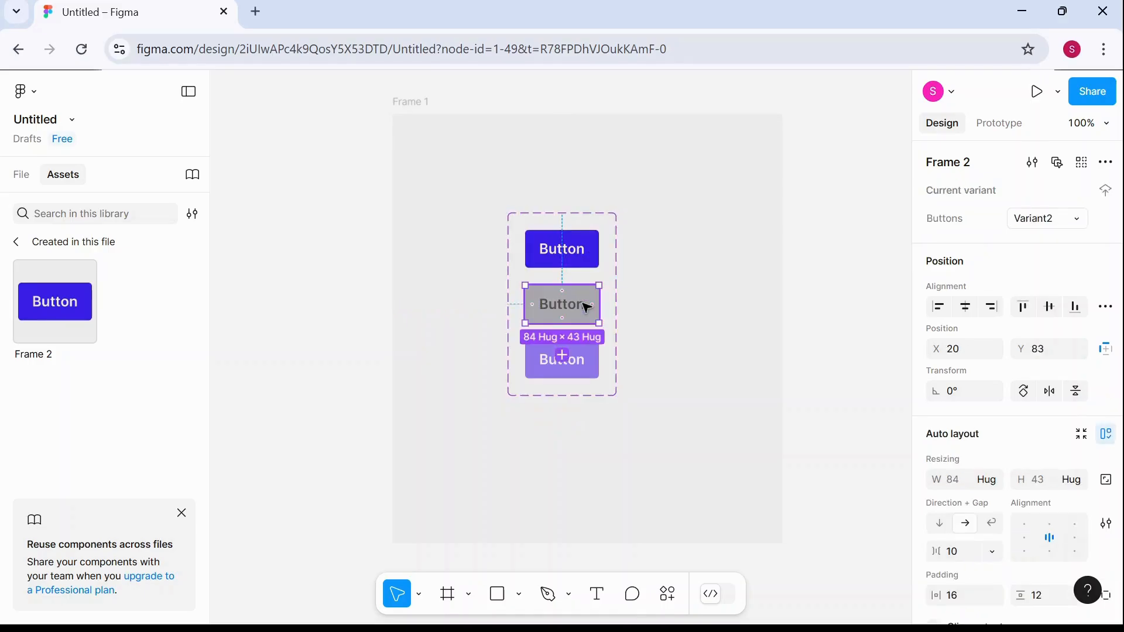
click(581, 369)
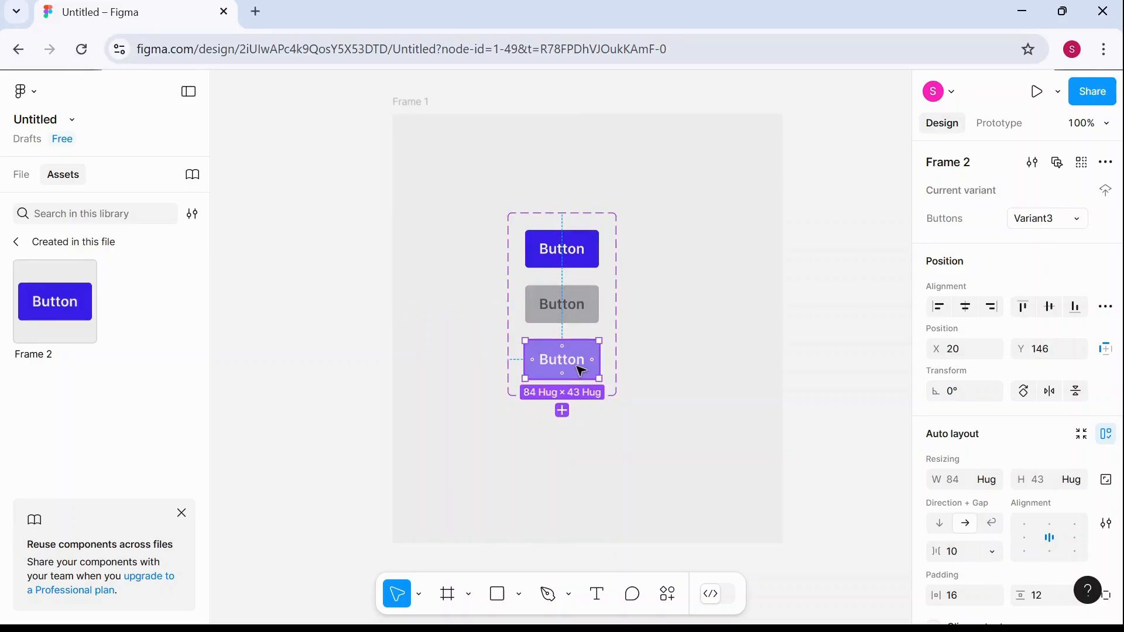
Set the blue first variant's Buttons property value to Active.
click(584, 253)
click(1042, 223)
text(Ac)
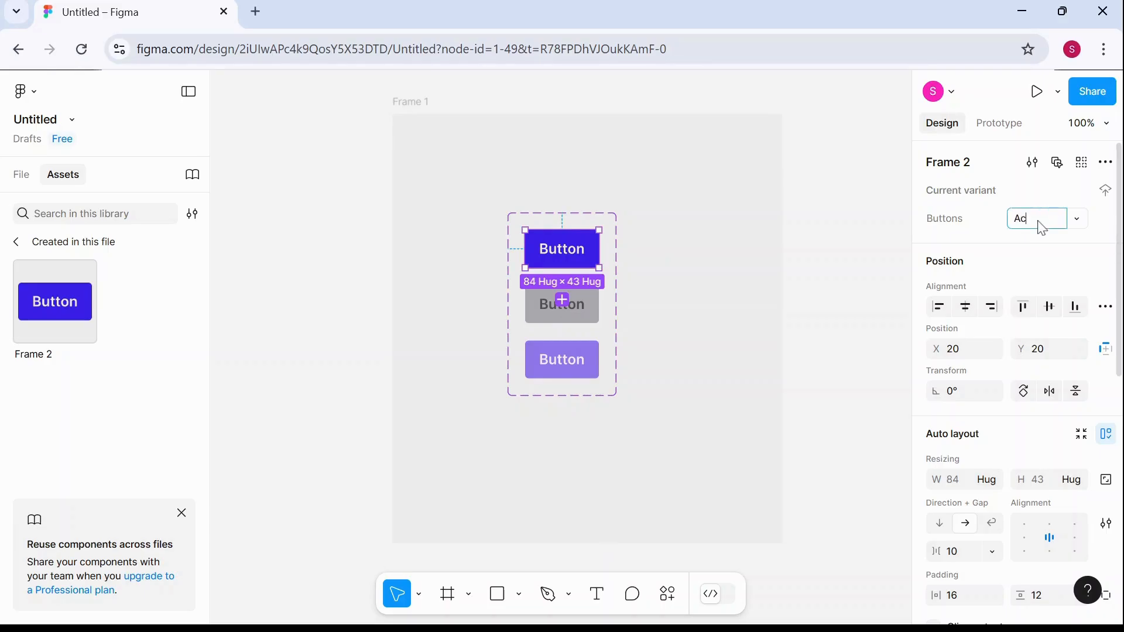
text(tive)
key(Return)
Set the grey second variant's Buttons property value to Inactive.
click(572, 319)
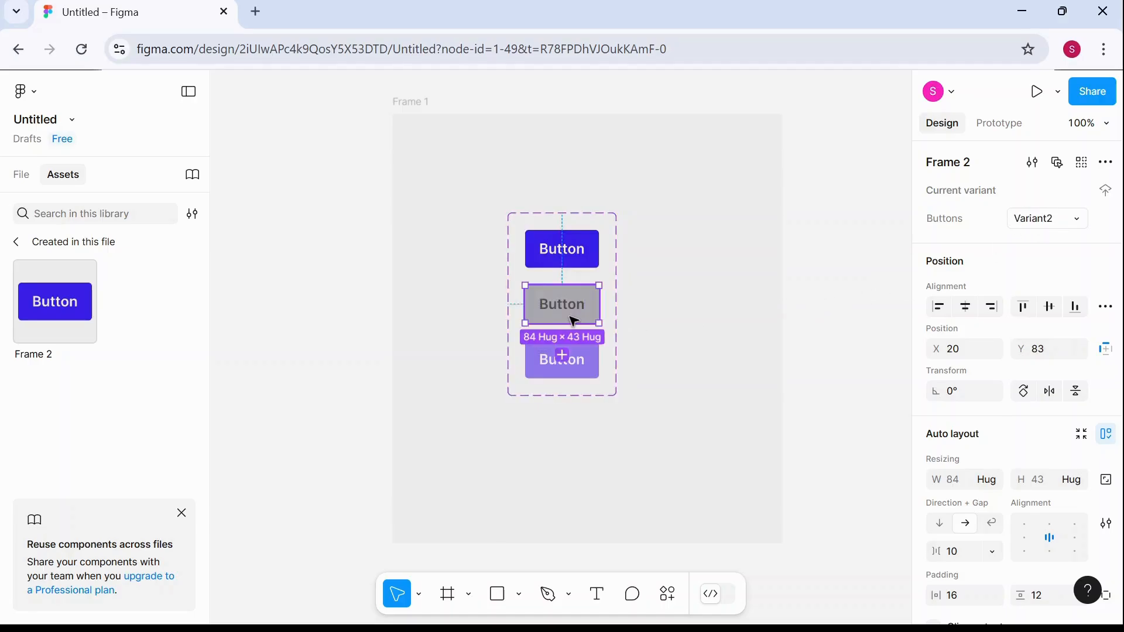
click(1033, 225)
text(Inactive)
key(Return)
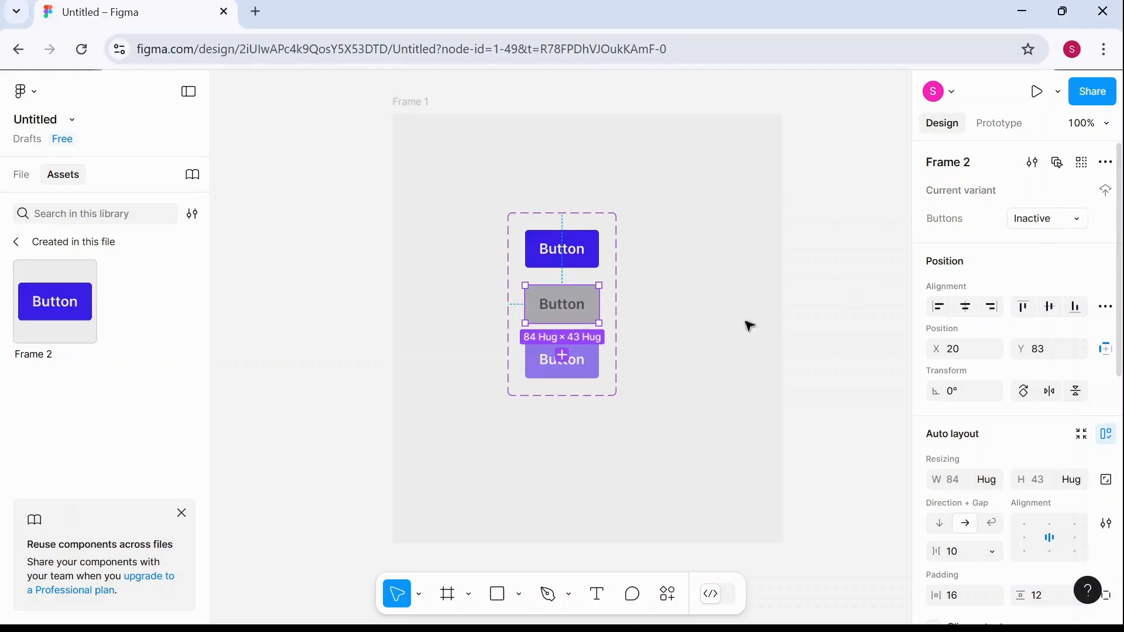
Set the light purple third variant's Buttons property value to Hover.
click(576, 373)
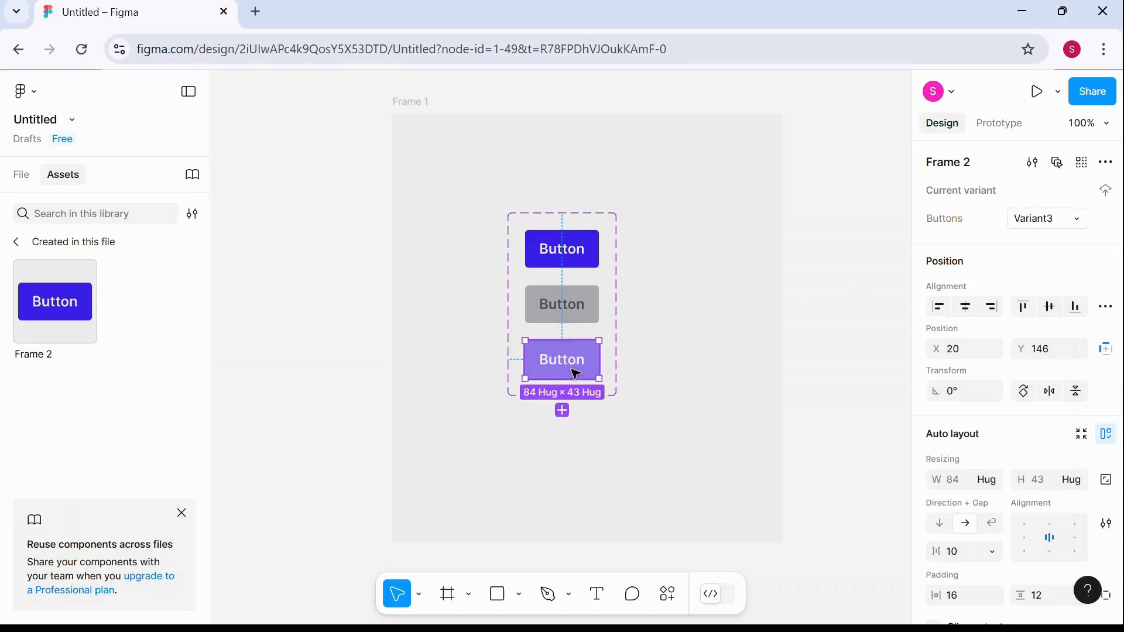
click(1040, 226)
text(Hover)
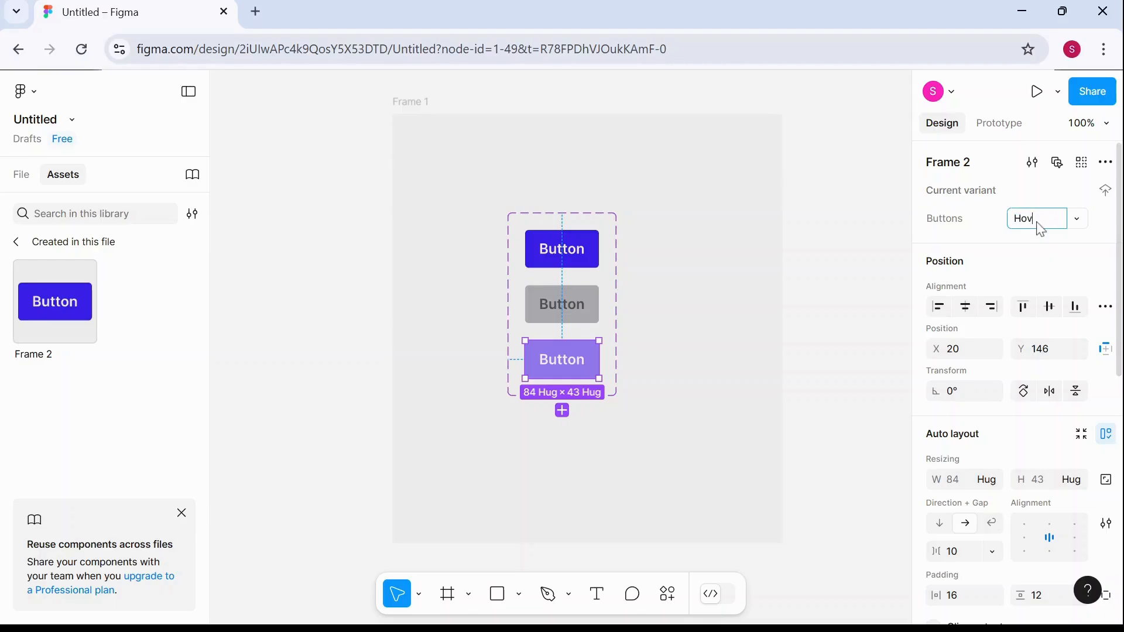
key(Return)
click(706, 350)
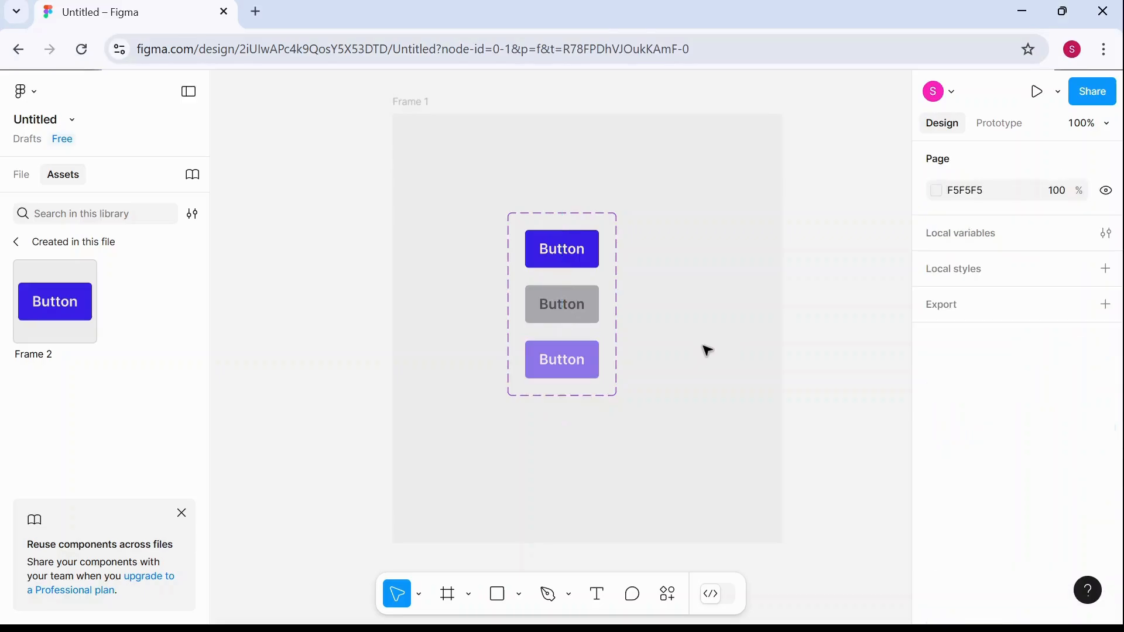
Move the button component set to about X 31, Y 19 in Frame 1 and show its layers and the file's assets.
click(600, 315)
drag(596, 335, 506, 260)
click(21, 174)
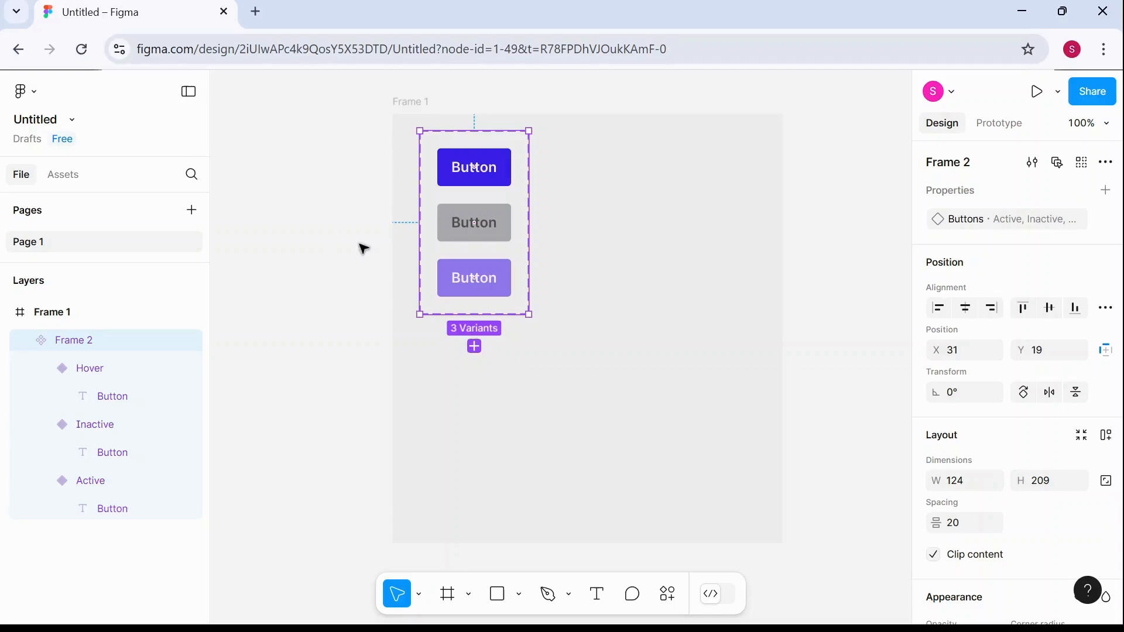
click(65, 179)
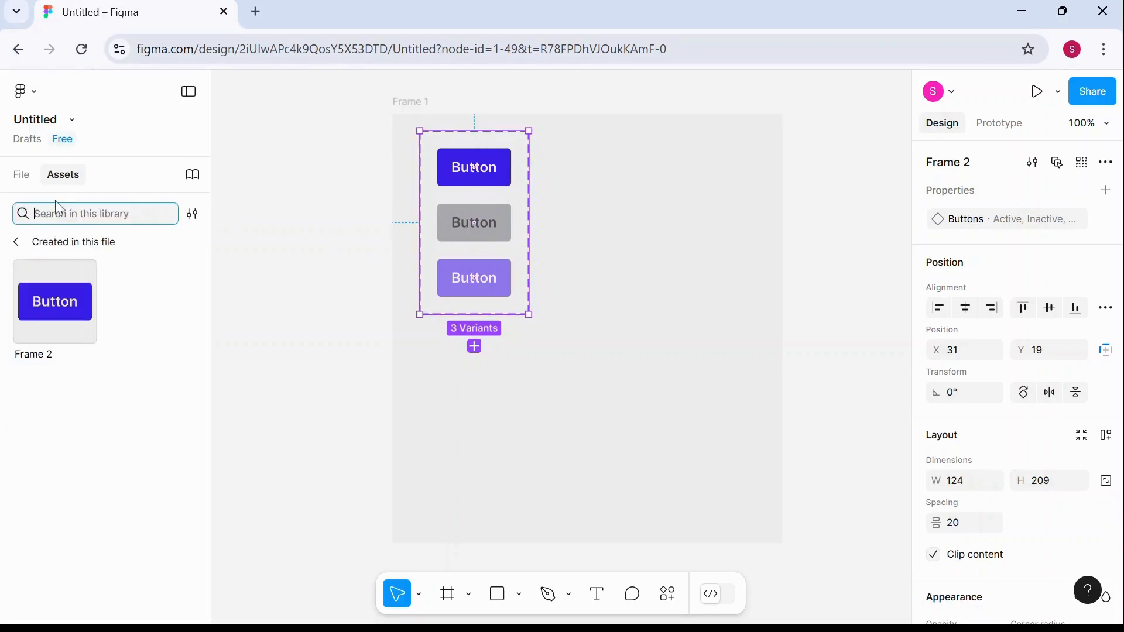
Place a button instance at about X 261, Y 110 in Frame 1 and switch its variant to Inactive and on to Hover.
drag(51, 305, 654, 229)
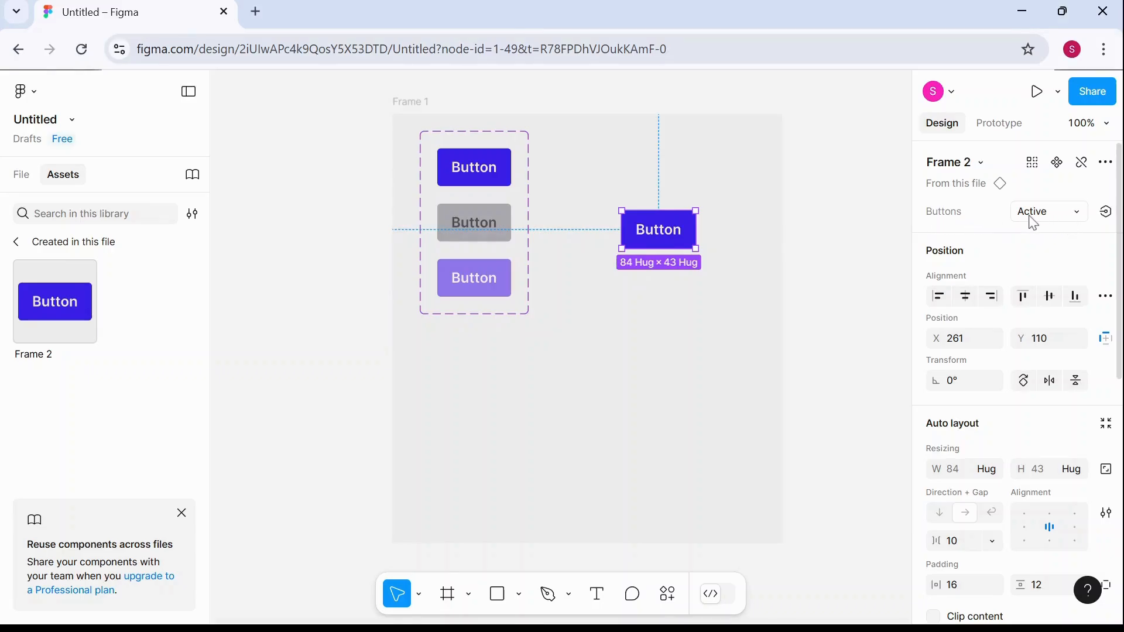
click(1079, 215)
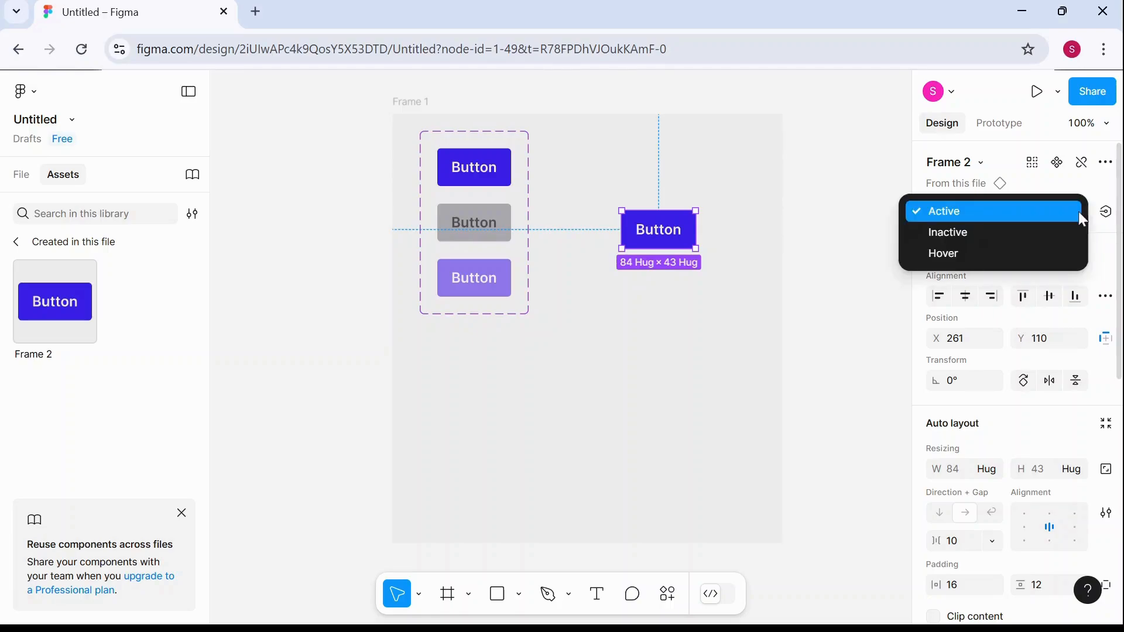
click(964, 236)
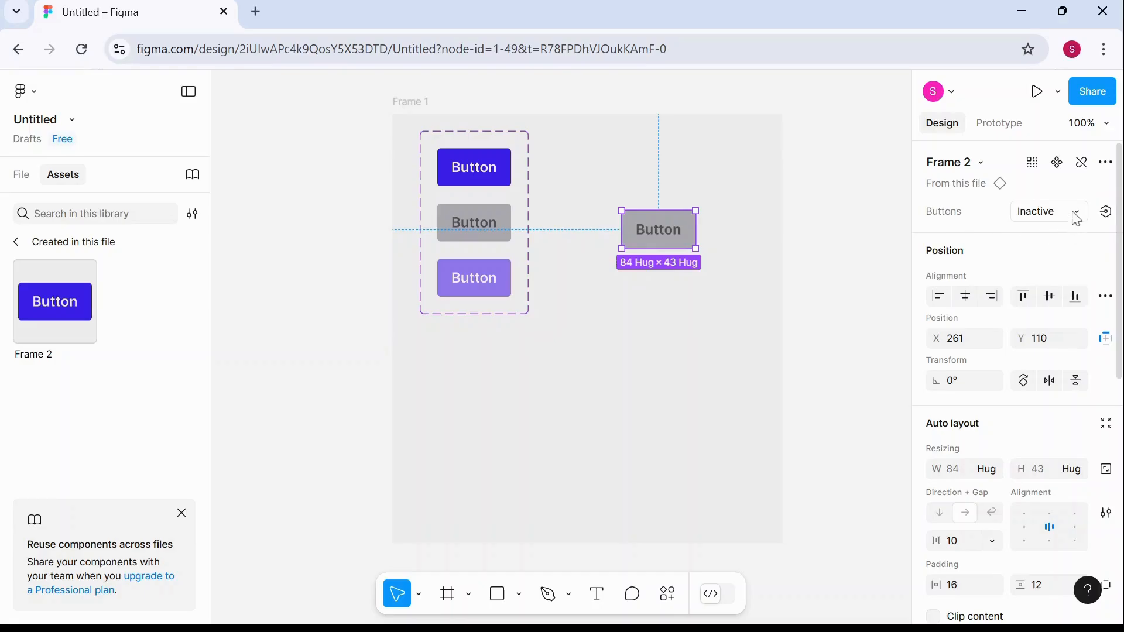
click(1074, 212)
click(974, 236)
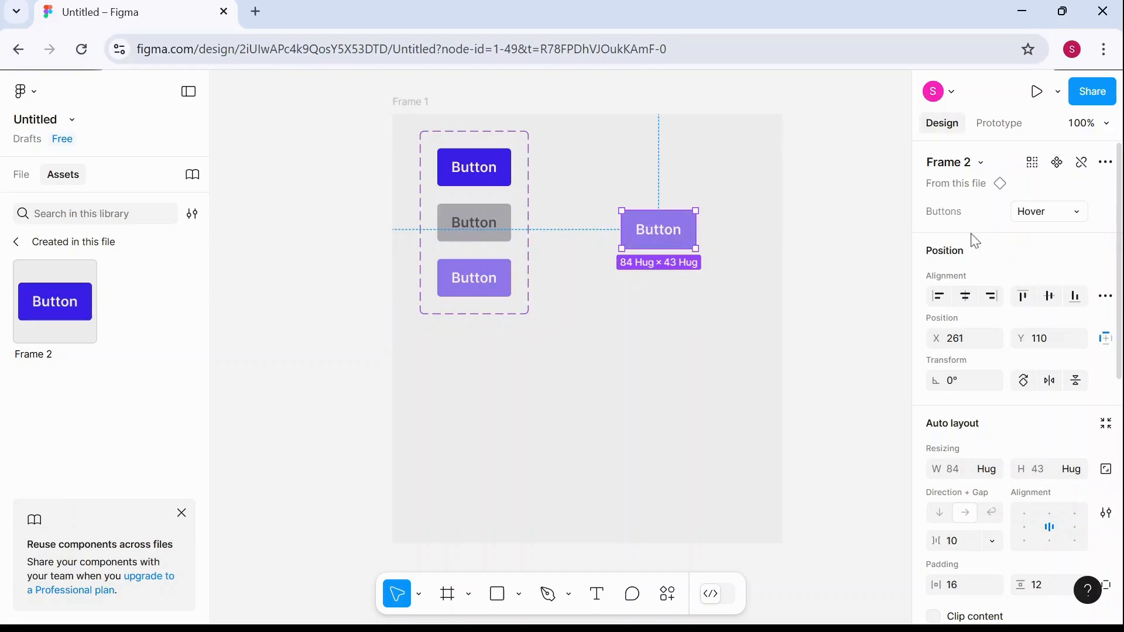
Switch the placed button instance to the Active variant and delete the instance from Frame 1.
click(1076, 212)
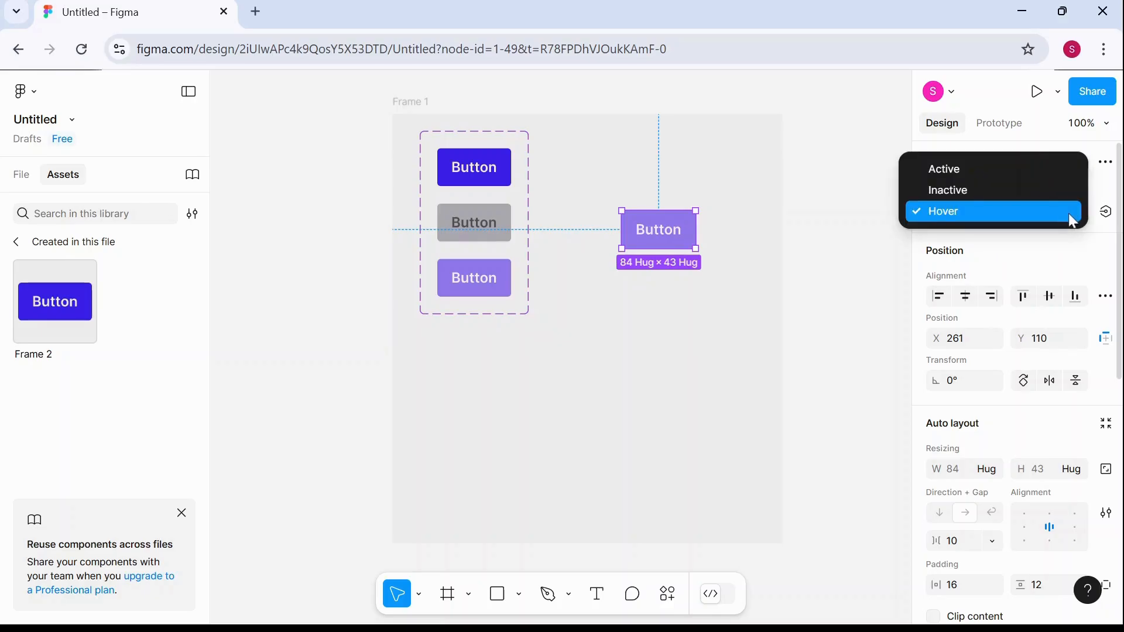
click(1049, 169)
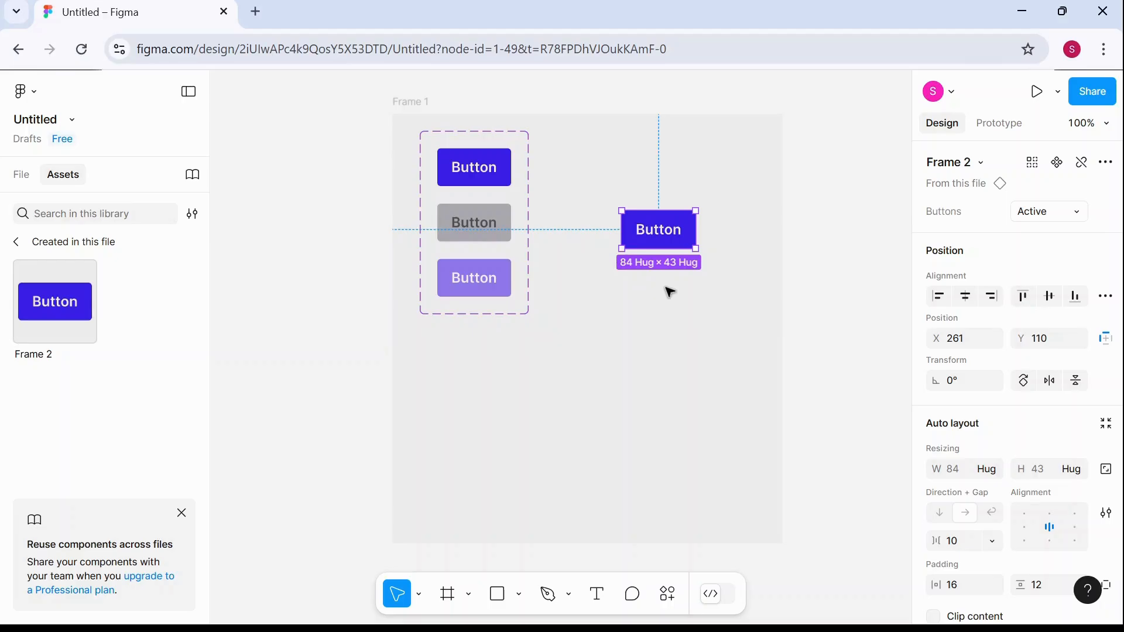
key(Delete)
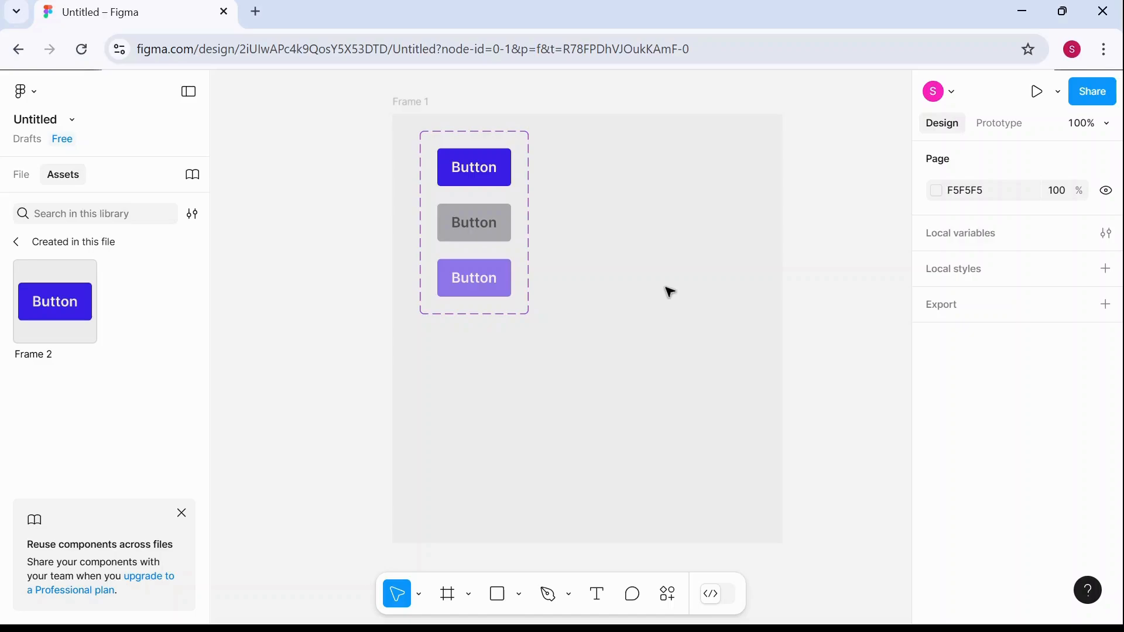
Connect the grey Inactive variant to the Hover variant with a While hovering trigger and a Change to action.
click(497, 230)
click(493, 236)
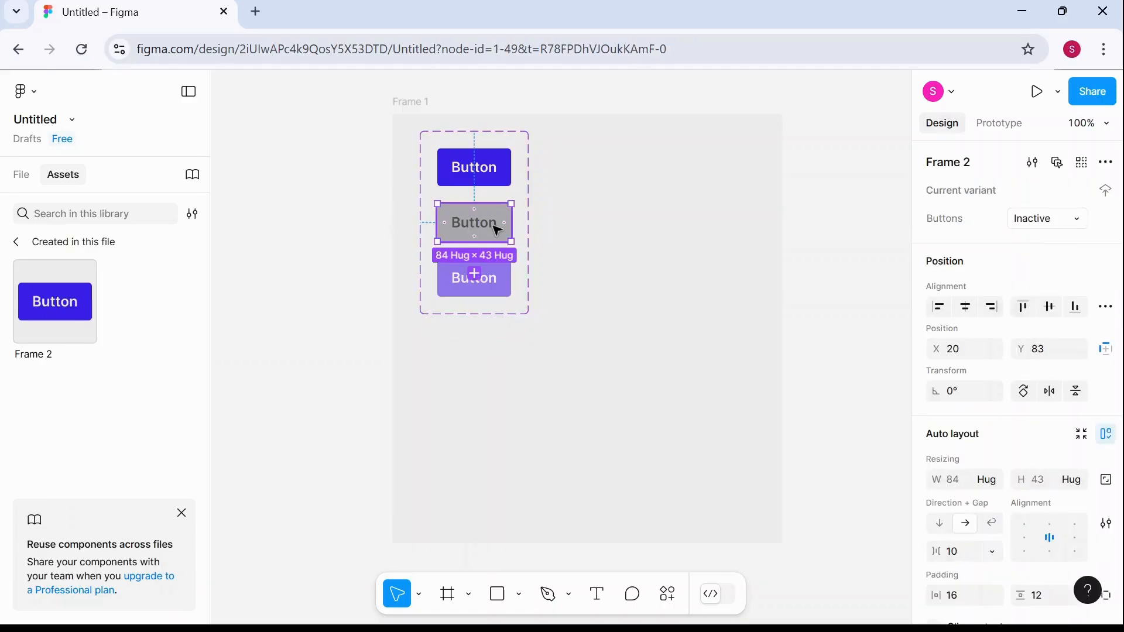
click(1017, 124)
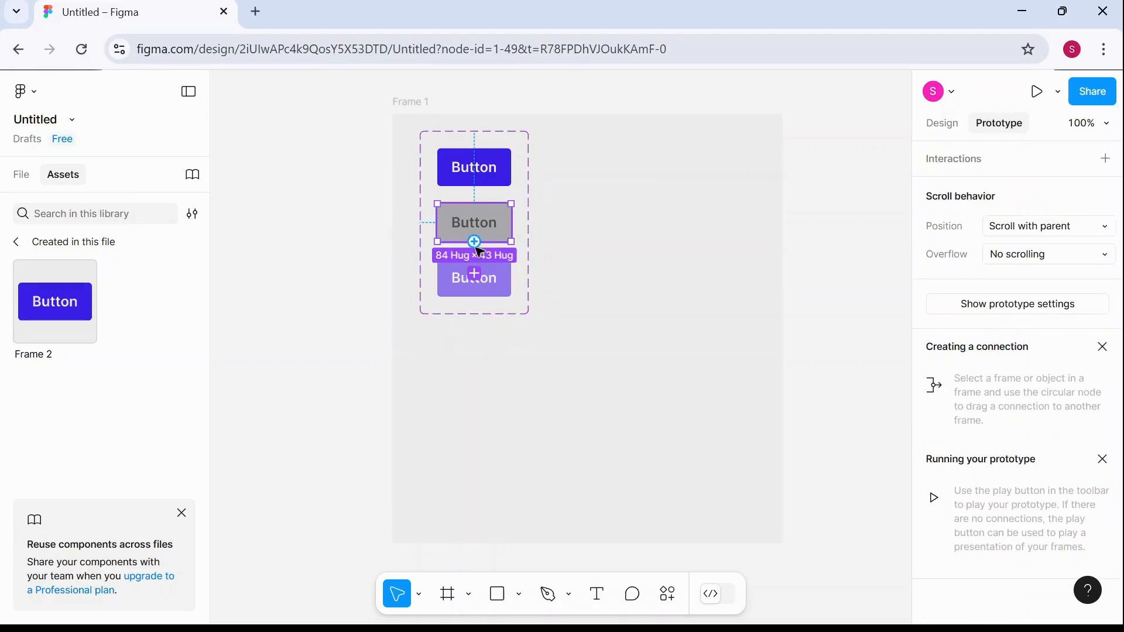
mouse_move(474, 235)
drag(476, 243, 475, 275)
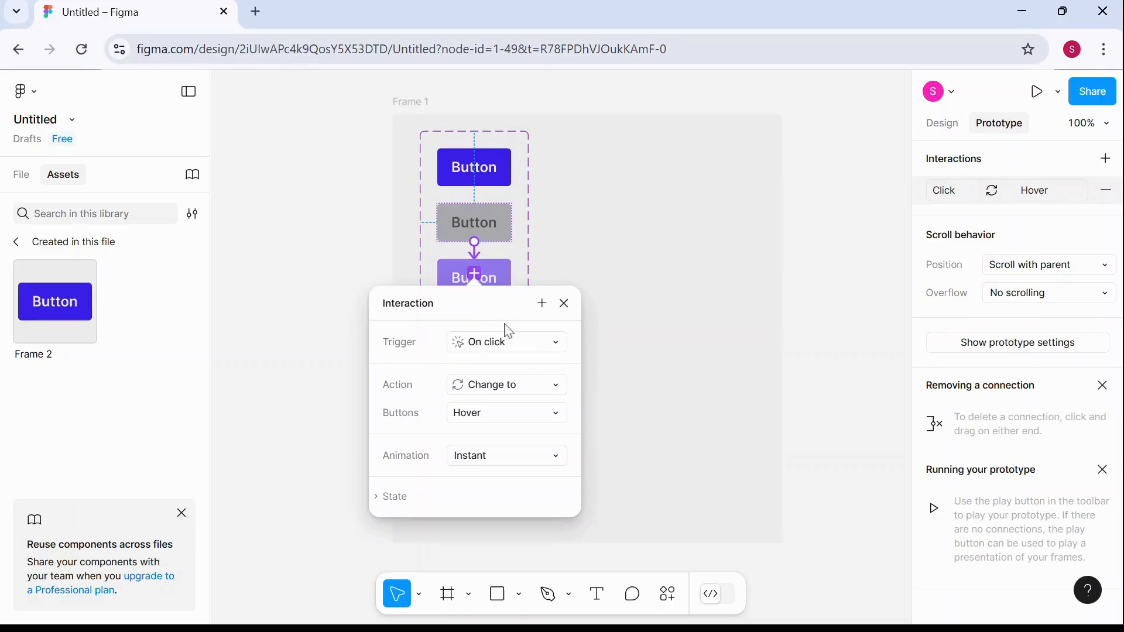
click(557, 350)
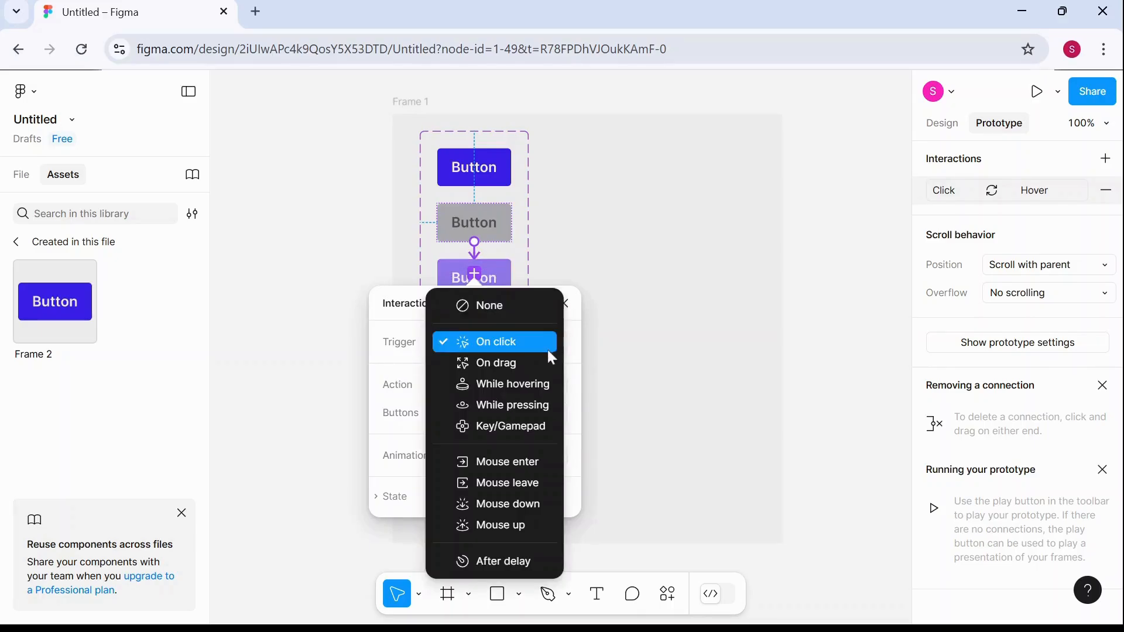
click(538, 382)
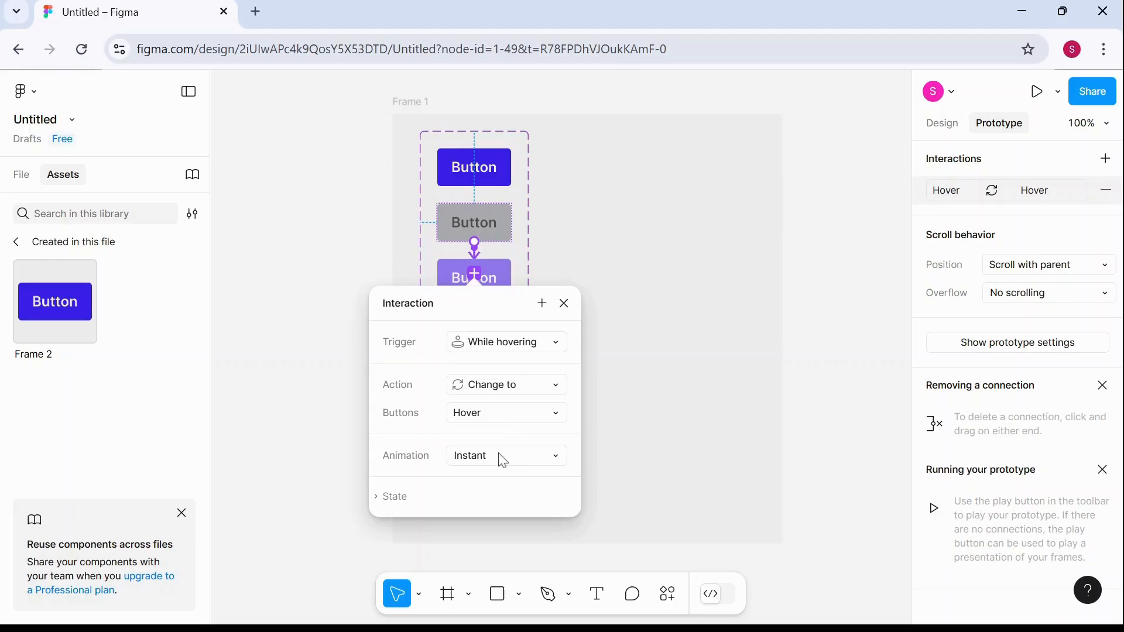
click(565, 304)
Connect the light purple Hover variant to the Active variant with an On click, Change to interaction.
click(513, 283)
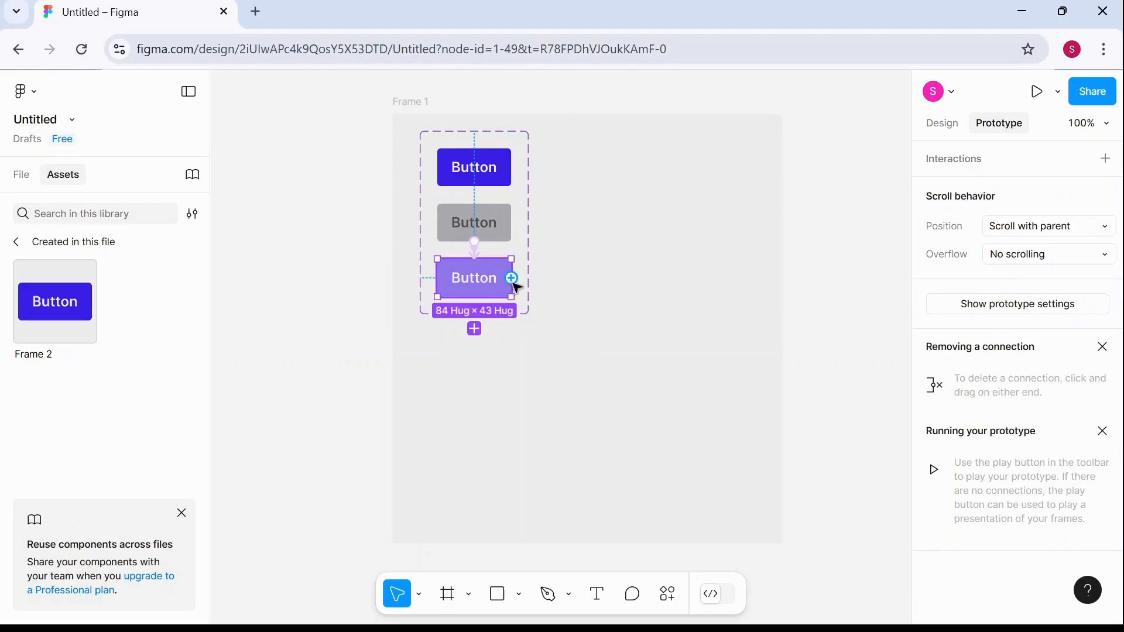
drag(513, 278, 501, 185)
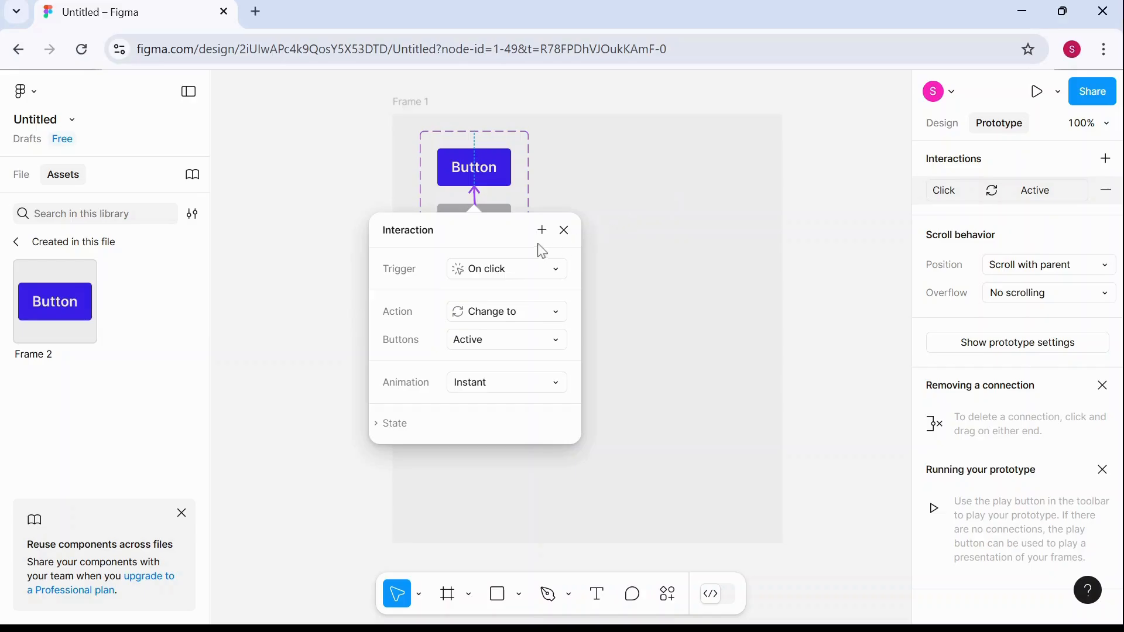
click(564, 231)
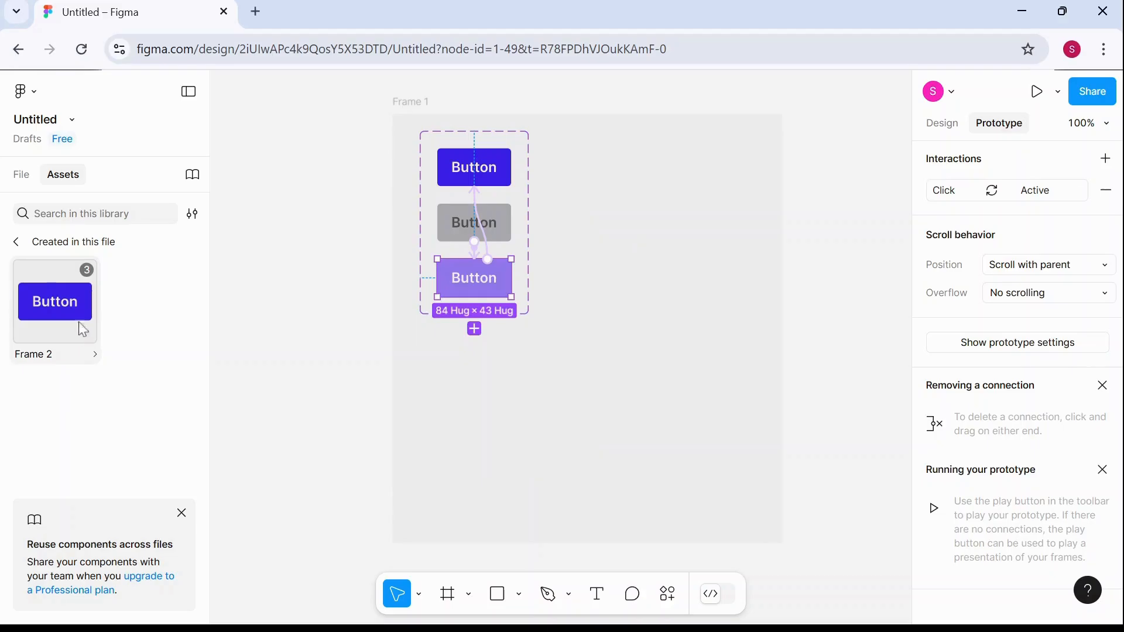
Draw a frame about 245 × 385 beside Frame 1 and place a button instance in it at about X 69, Y 88.
click(460, 602)
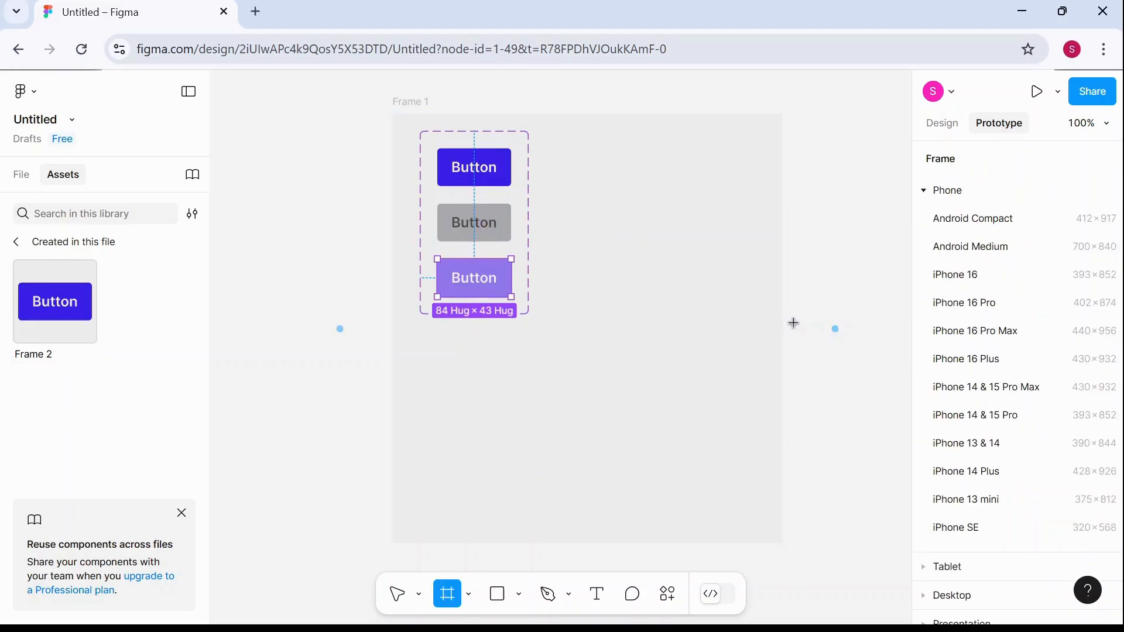
drag(786, 322, 589, 346)
mouse_move(620, 160)
mouse_down()
mouse_move(737, 364)
mouse_move(835, 498)
mouse_up()
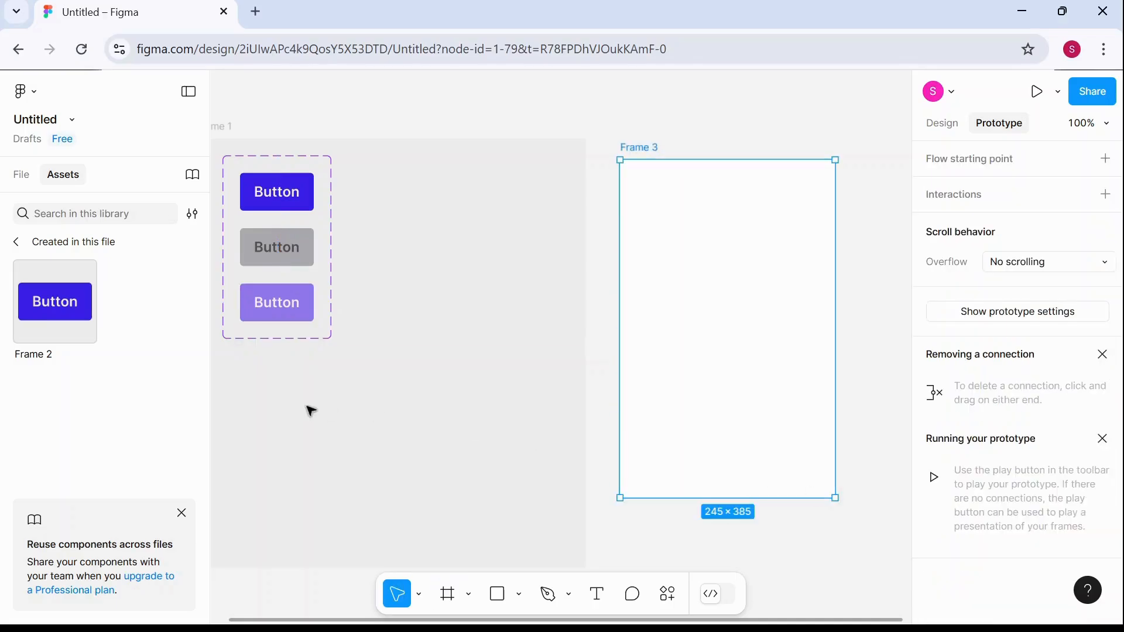
drag(48, 299, 713, 256)
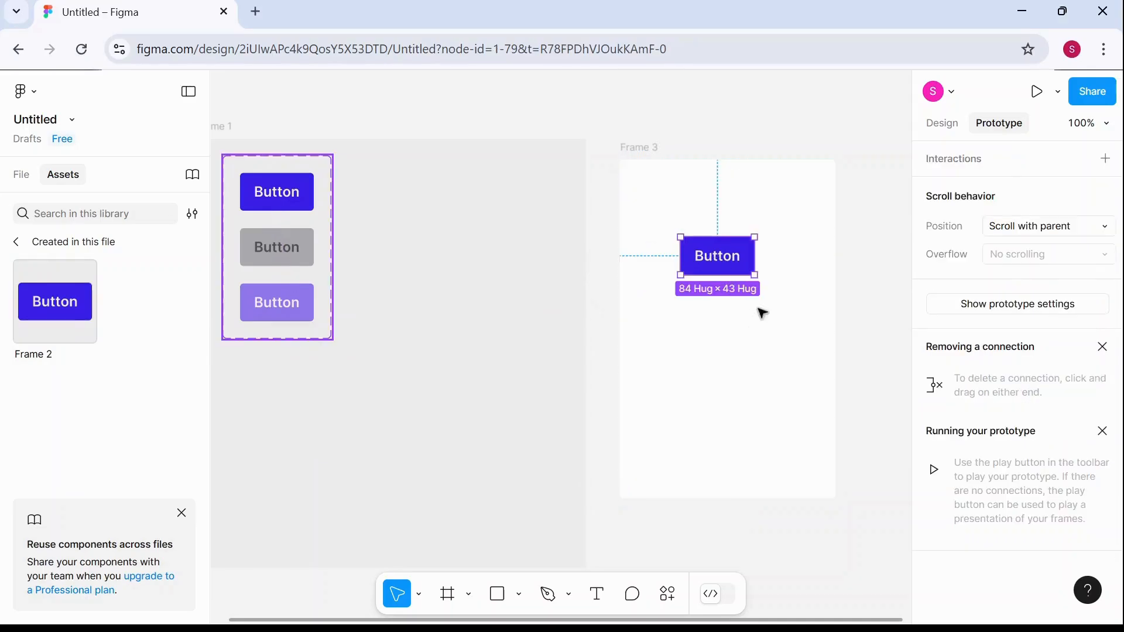
Set the variant of the button instance in Frame 3 to Inactive.
click(948, 124)
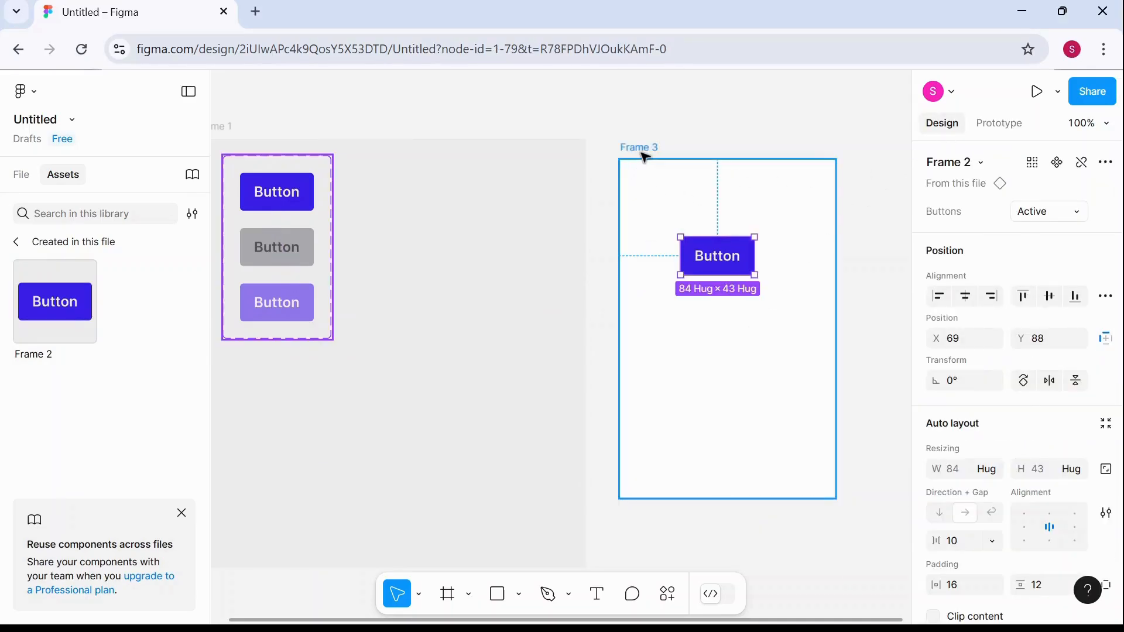
click(643, 154)
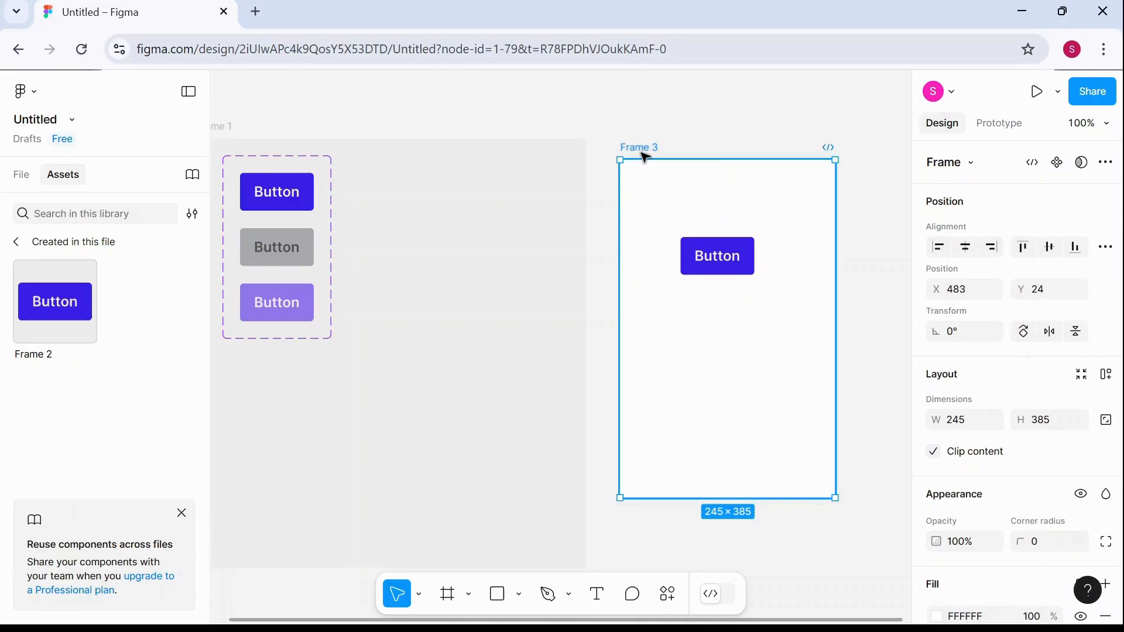
click(729, 258)
click(1079, 209)
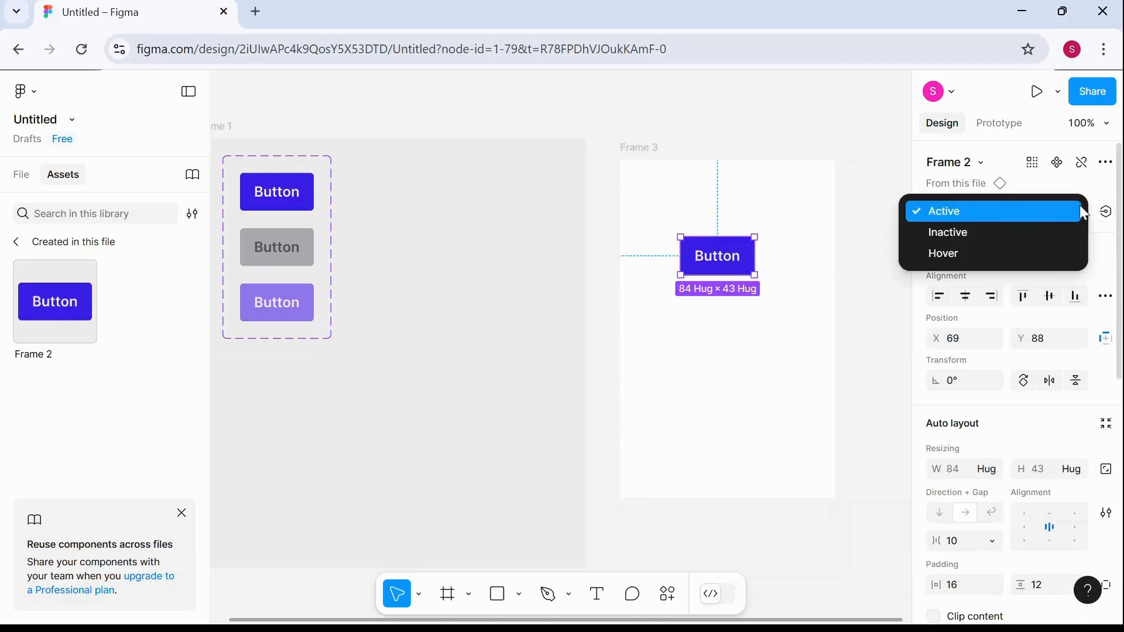
click(1030, 232)
click(783, 289)
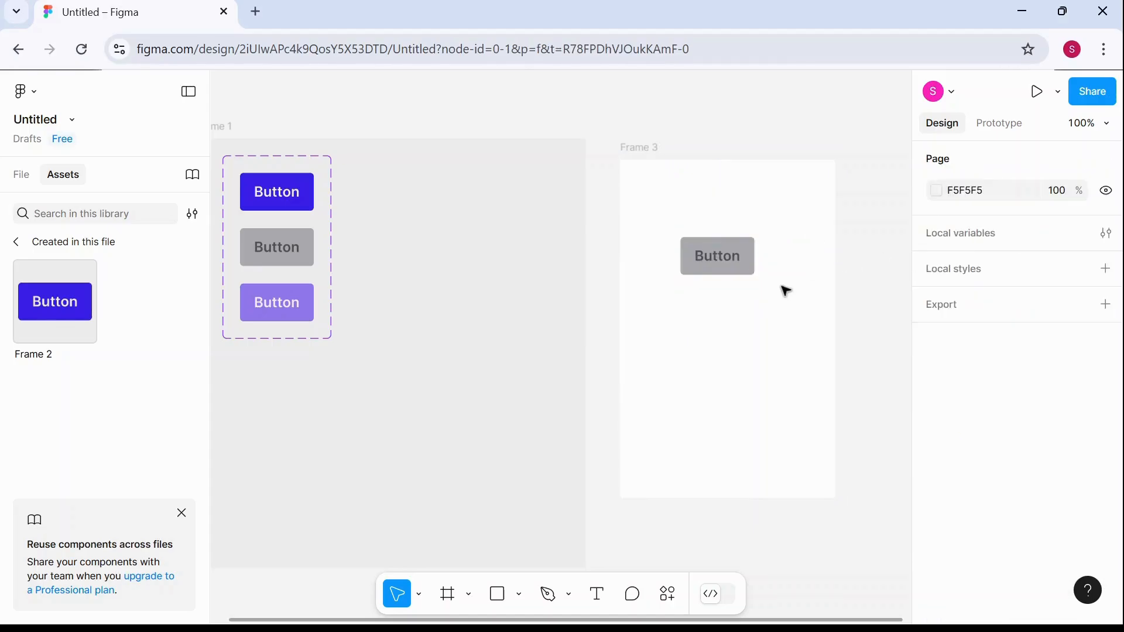
Preview Frame 3 as a prototype, test the button's hover and click interactions, and close the preview.
click(641, 150)
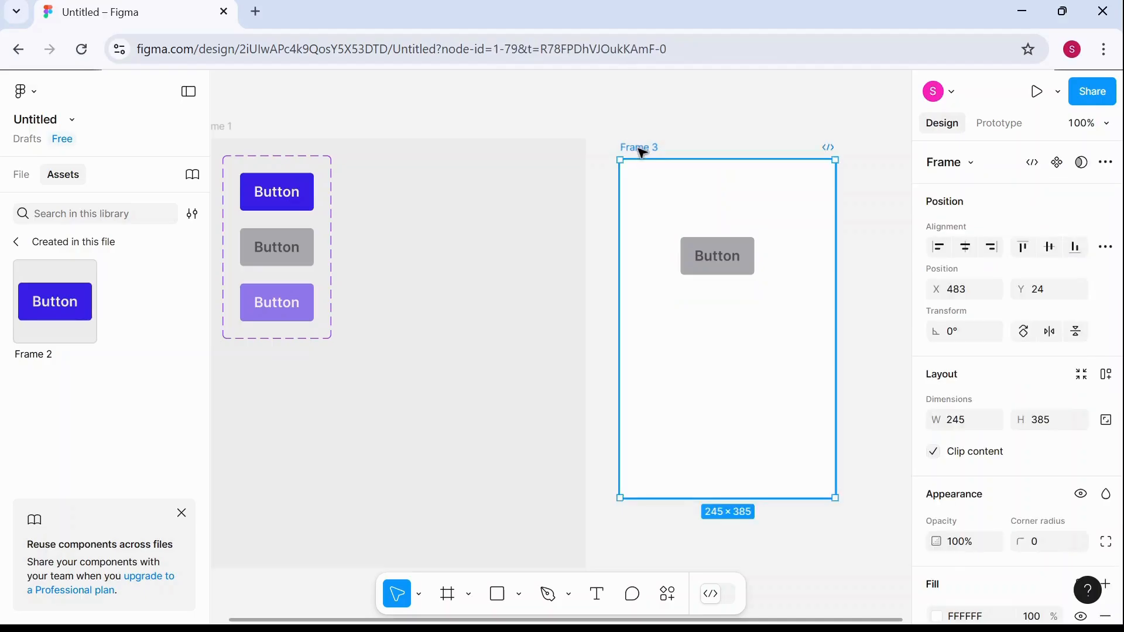
key(shift+space)
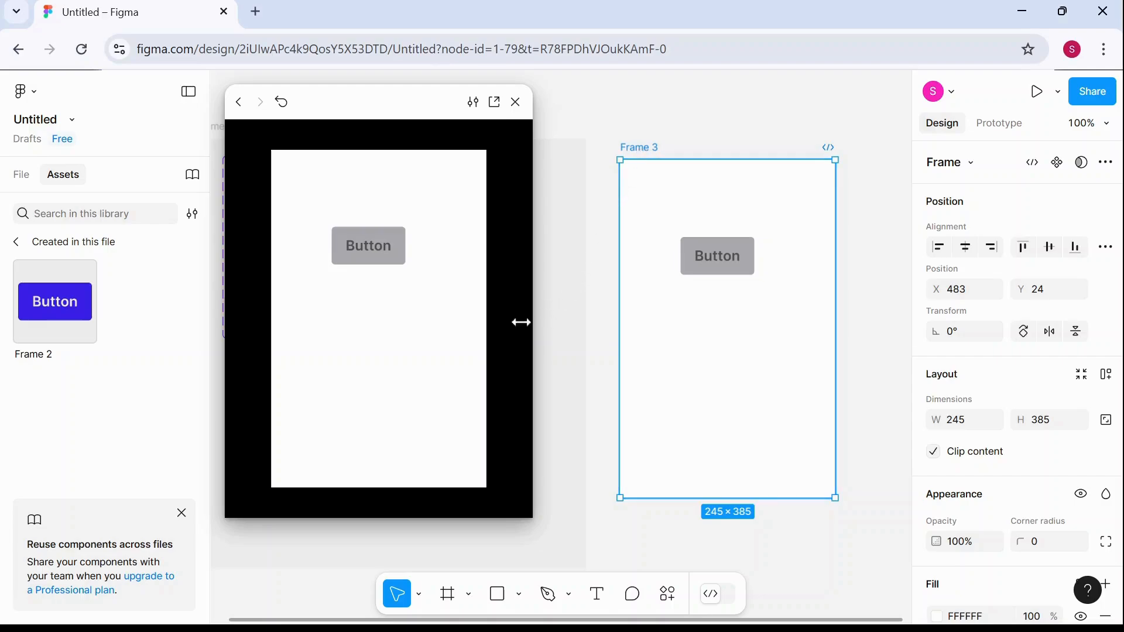
click(372, 258)
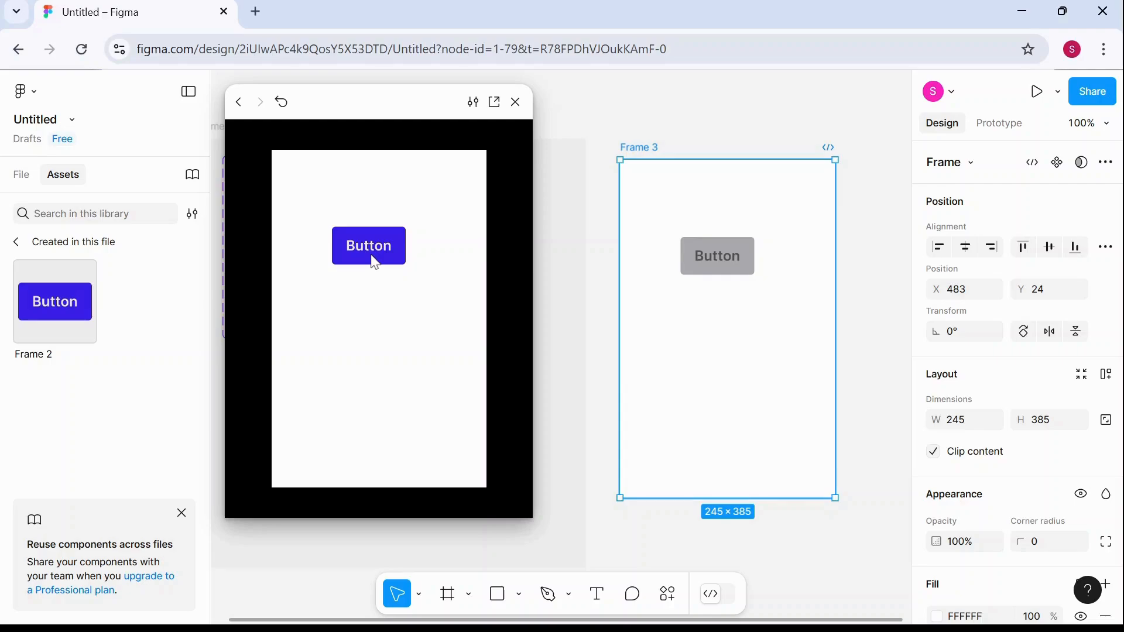
click(515, 103)
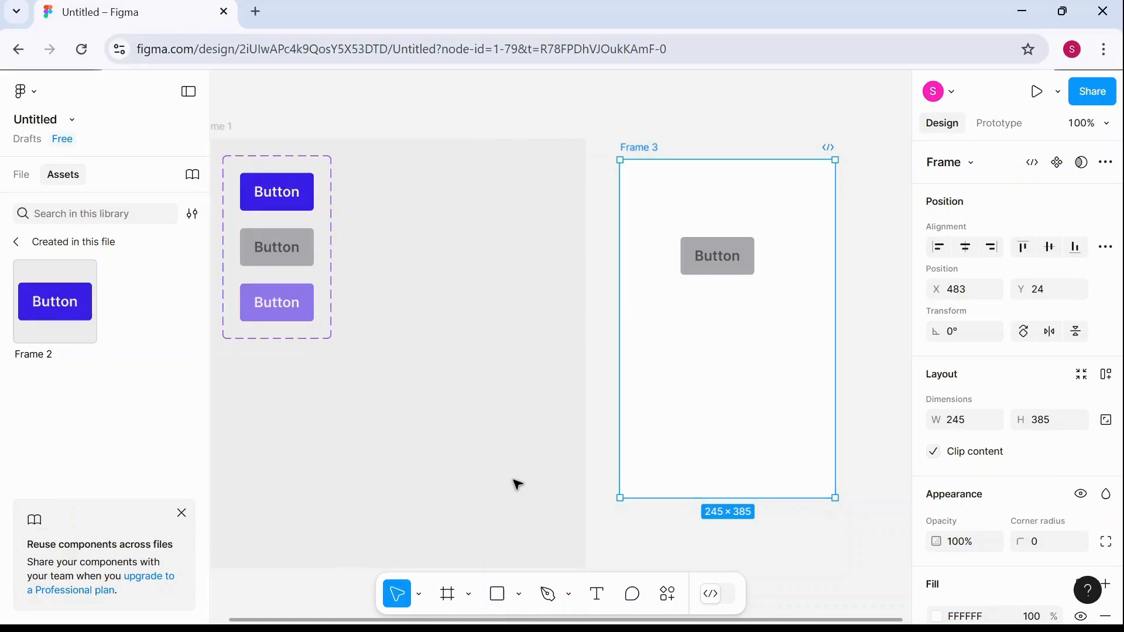
Delete Frame 3 together with its button instance.
drag(514, 503, 557, 444)
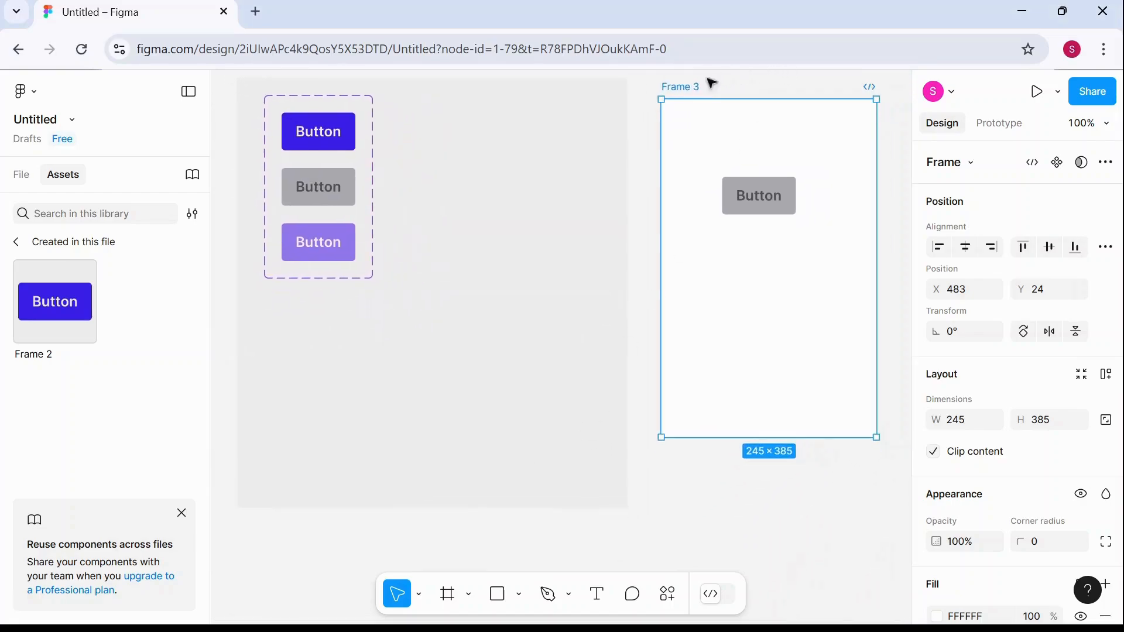
key(Delete)
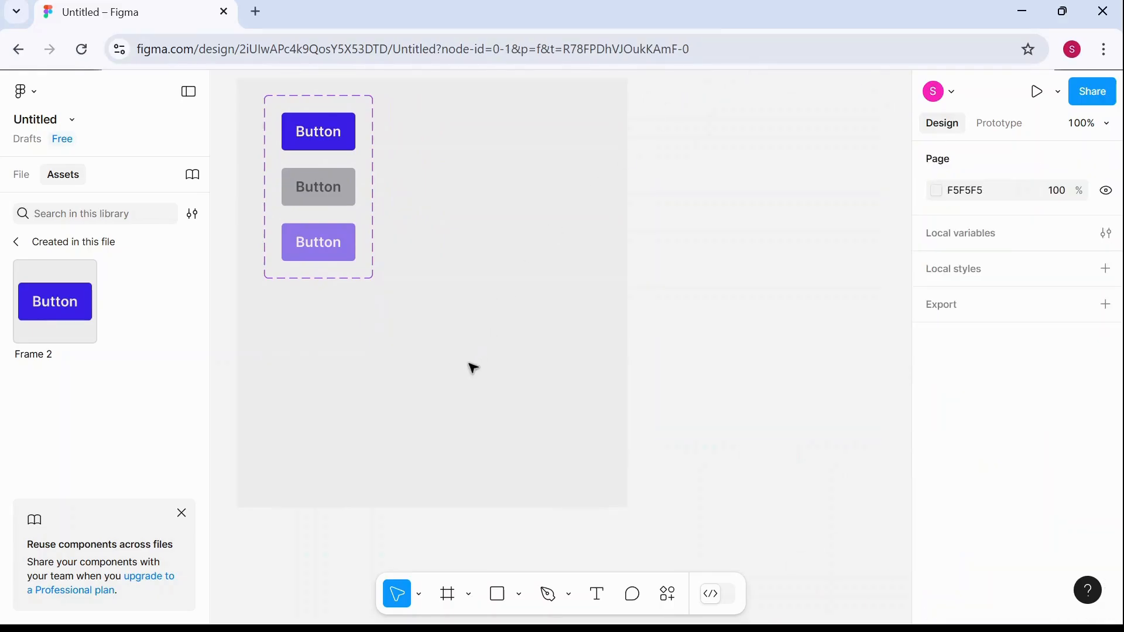
scroll(418, 375, up, 1)
Add the text "Enter email address" below the button component set in Frame 1, at about X 81, Y 298.
click(268, 76)
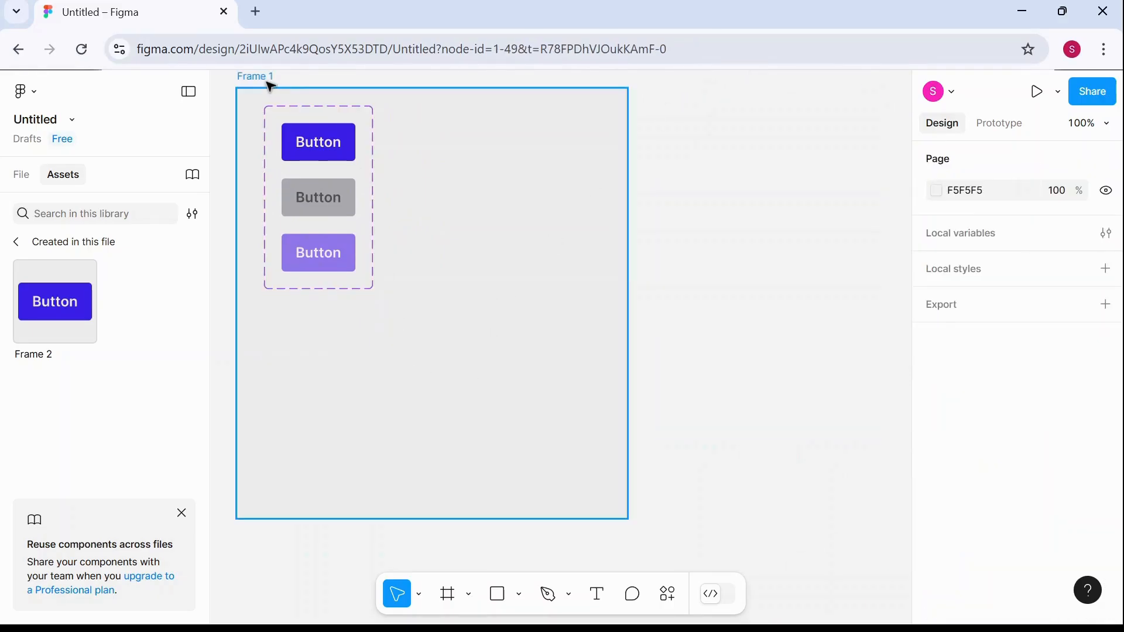
drag(539, 389, 624, 381)
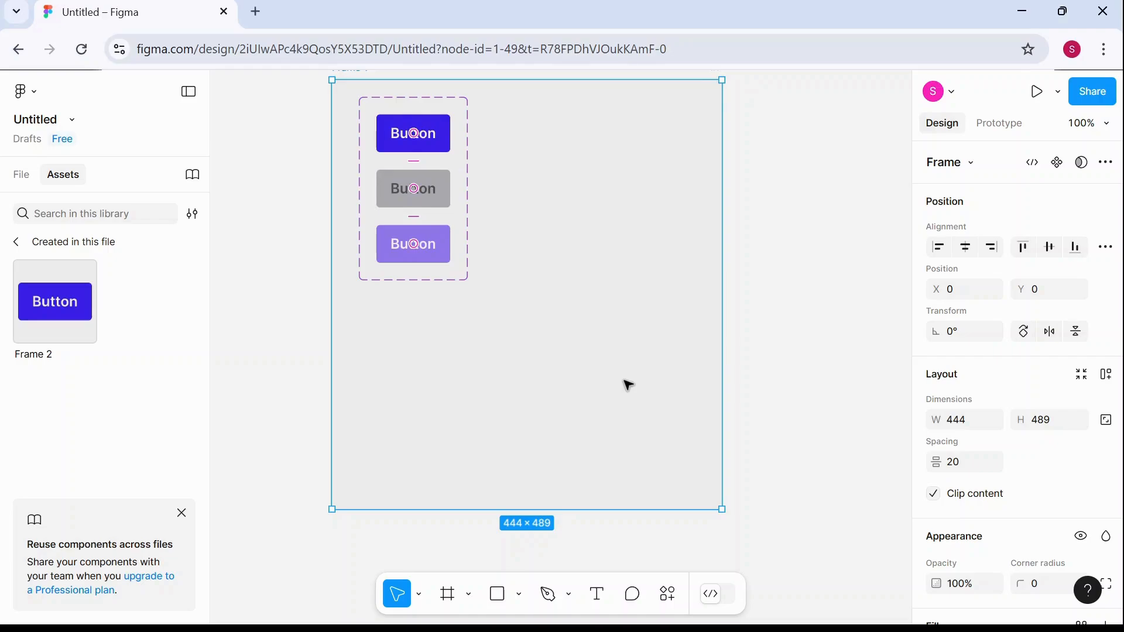
click(597, 594)
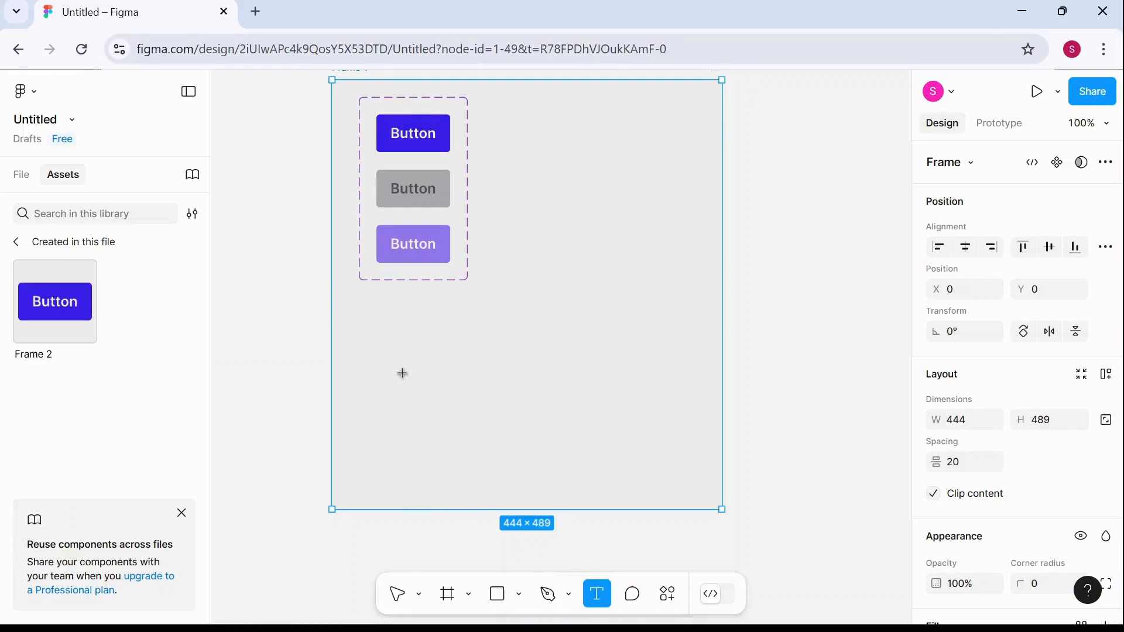
click(403, 342)
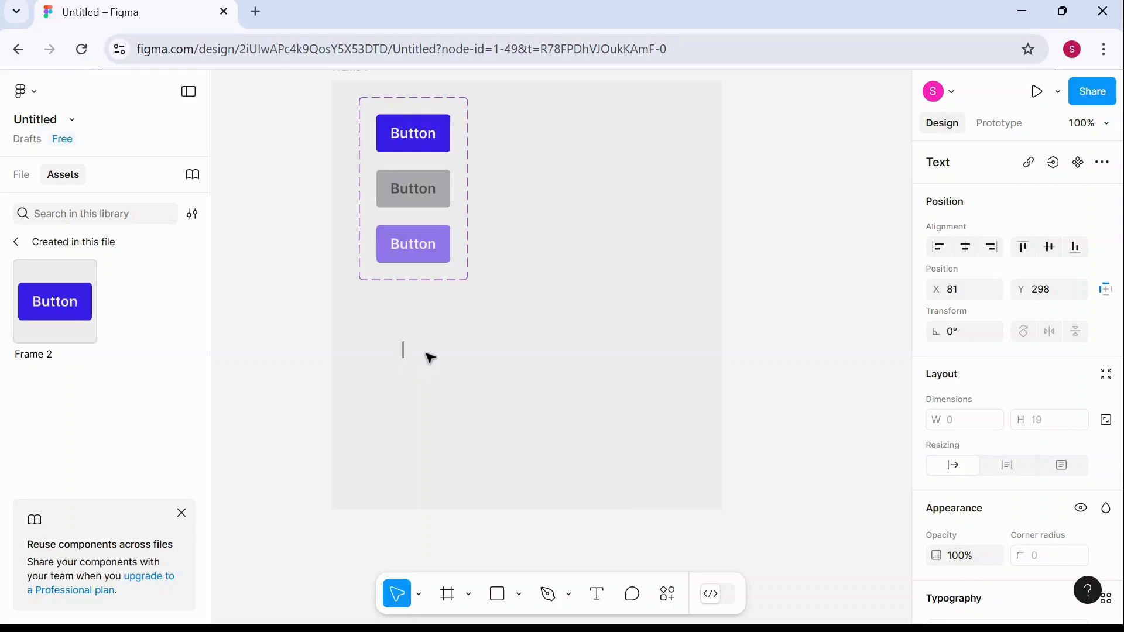
text(Enter email address)
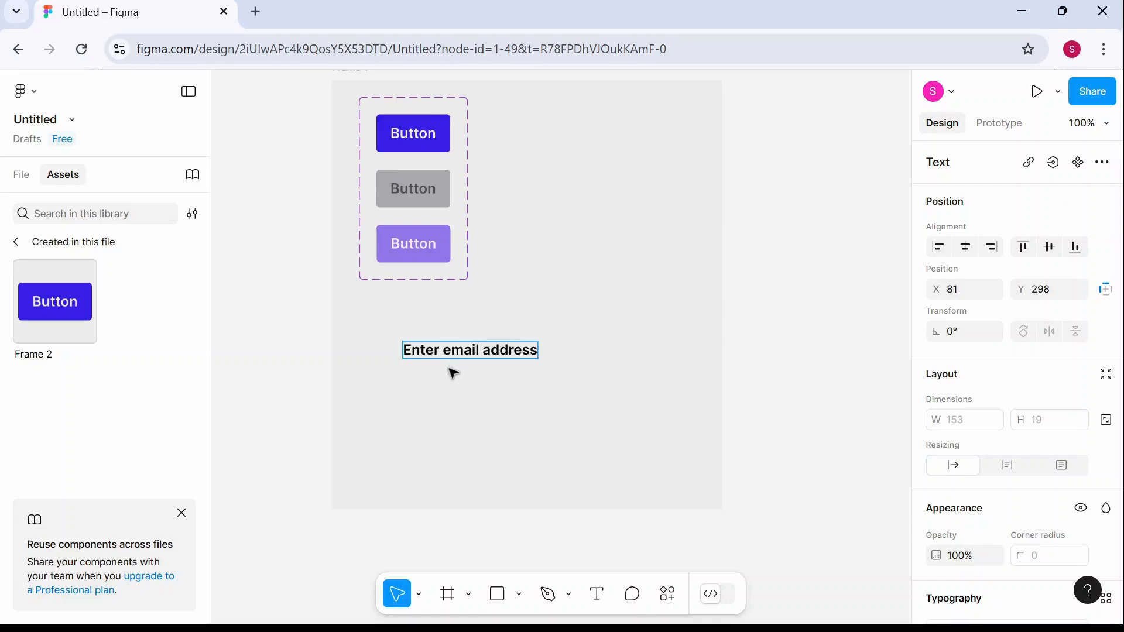
key(Escape)
Set the "Enter email address" text to size 14 and Regular weight.
scroll(973, 427, down, 6)
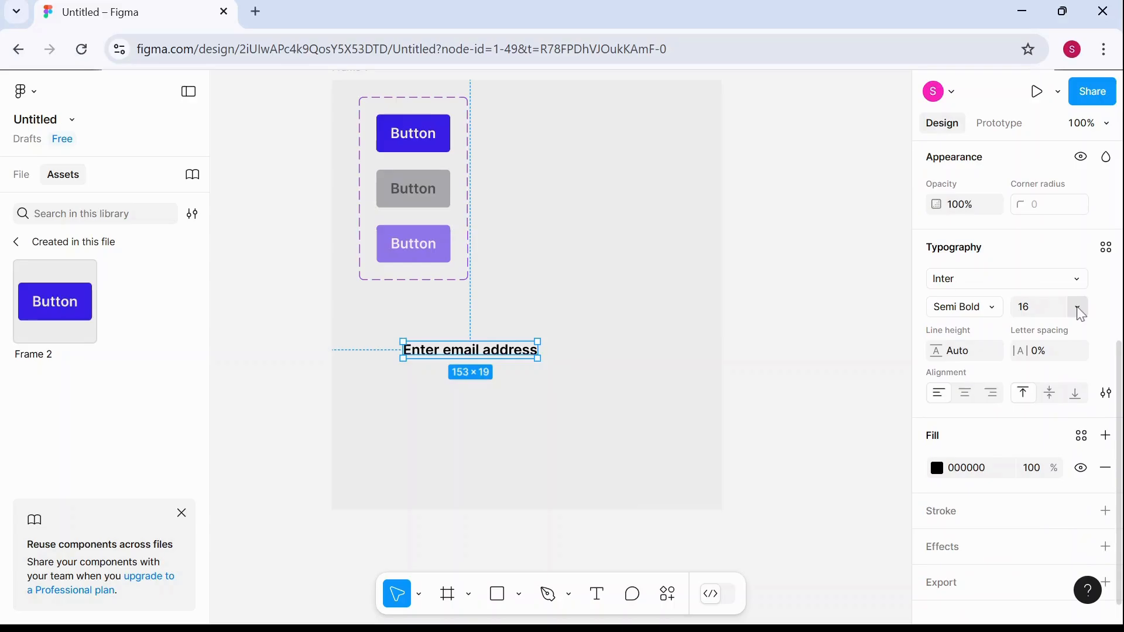
click(1078, 307)
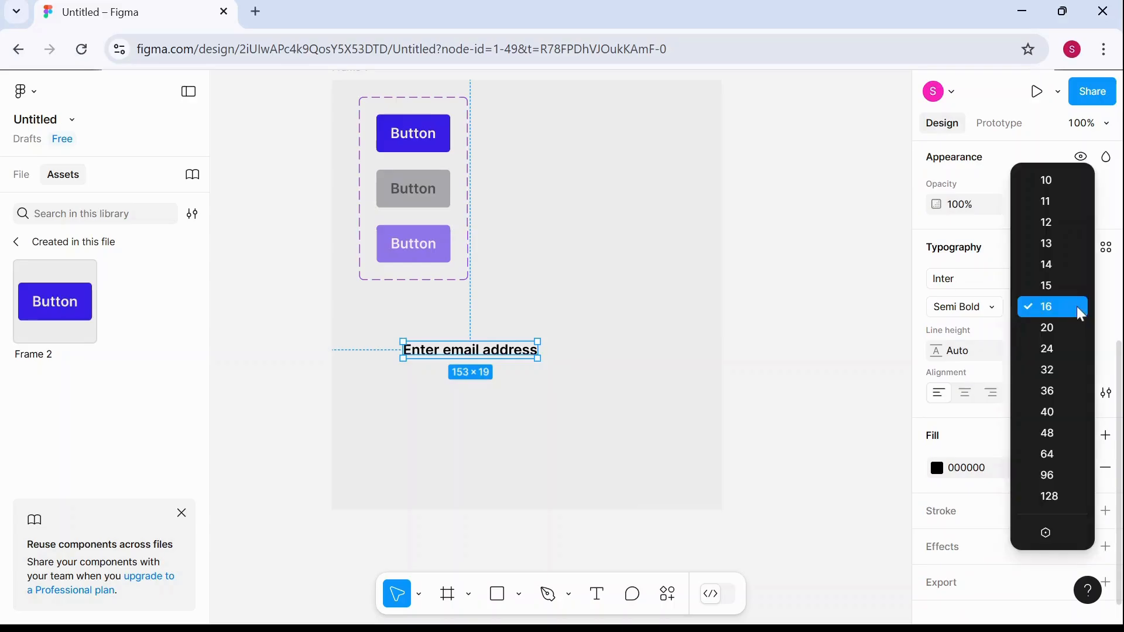
click(1061, 265)
click(993, 308)
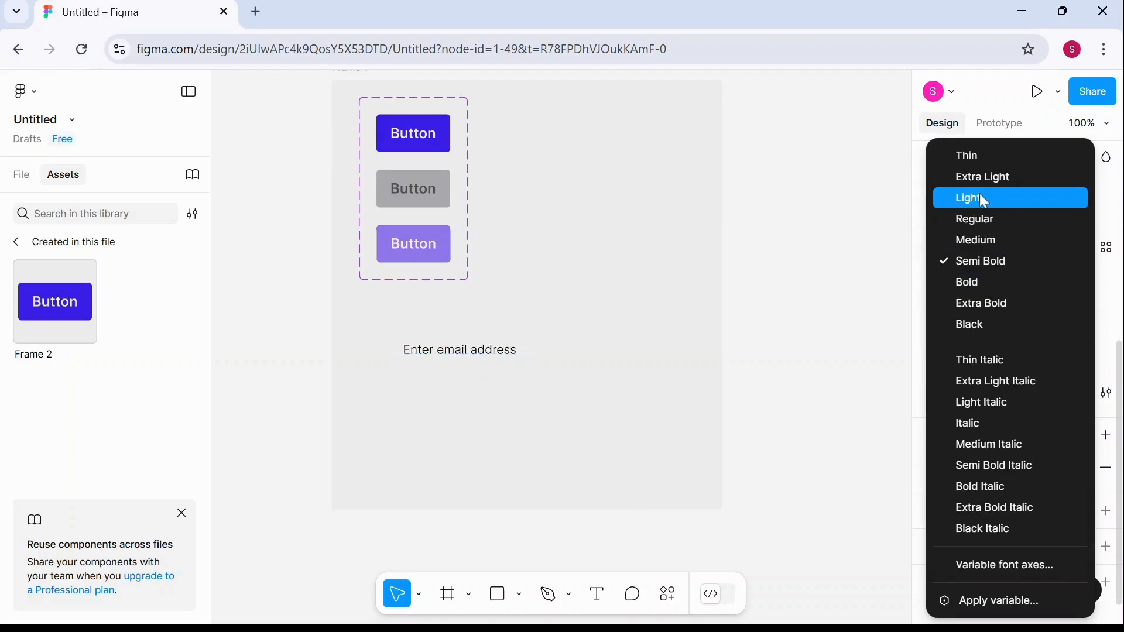
click(983, 220)
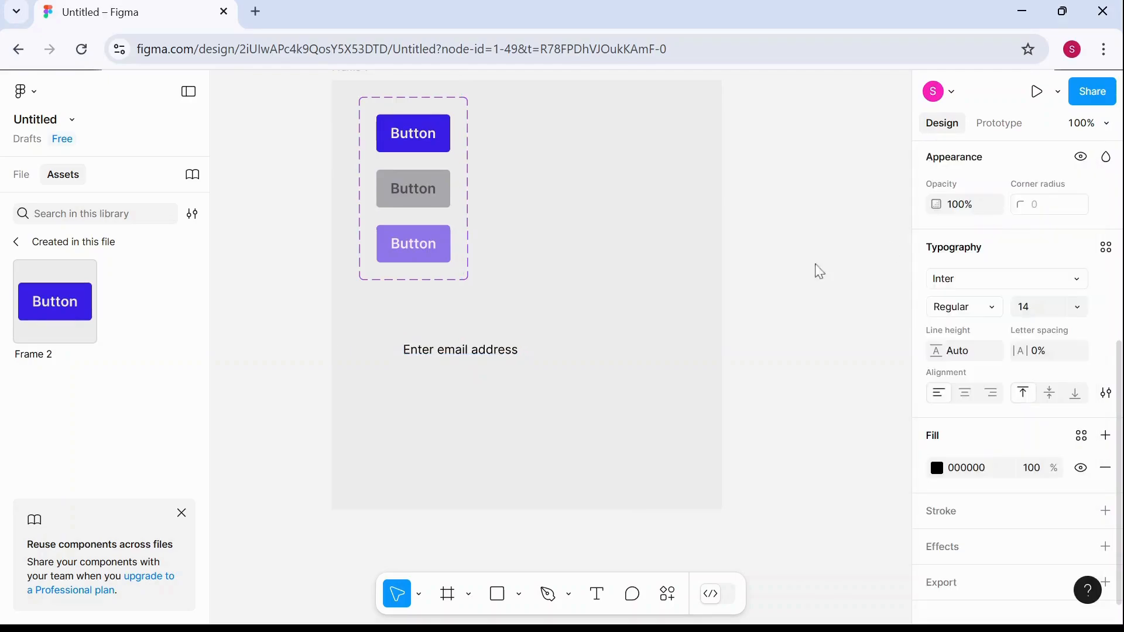
Change the fill colour of the "Enter email address" text to light grey B0B0B0.
click(940, 473)
drag(702, 392, 673, 254)
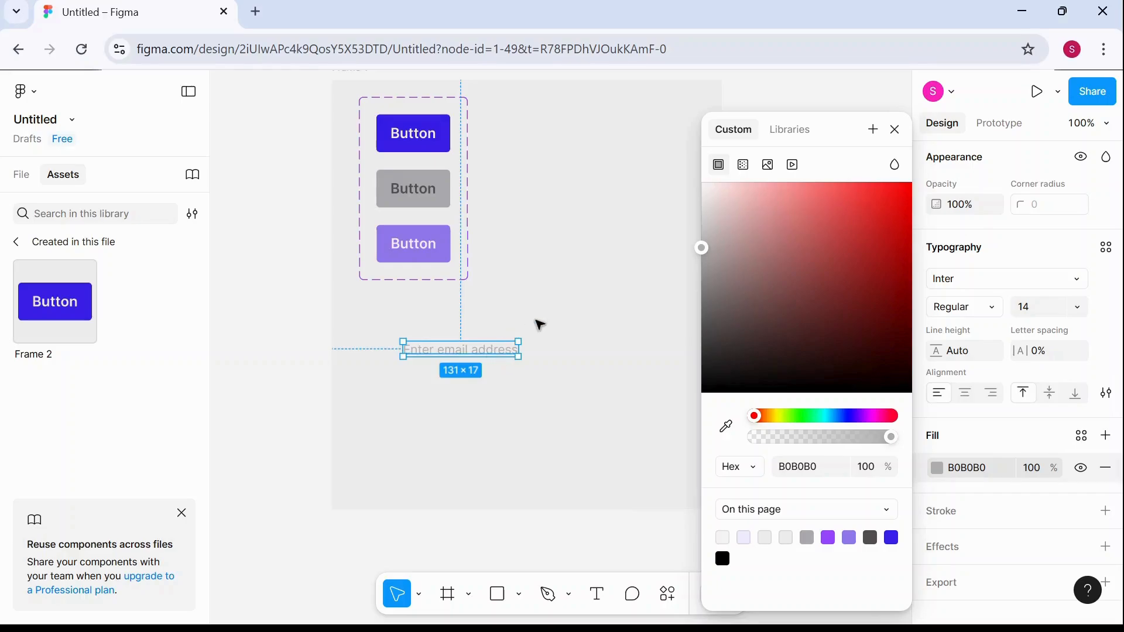
click(535, 322)
Wrap the "Enter email address" text in an auto layout frame.
click(500, 357)
right_click(496, 358)
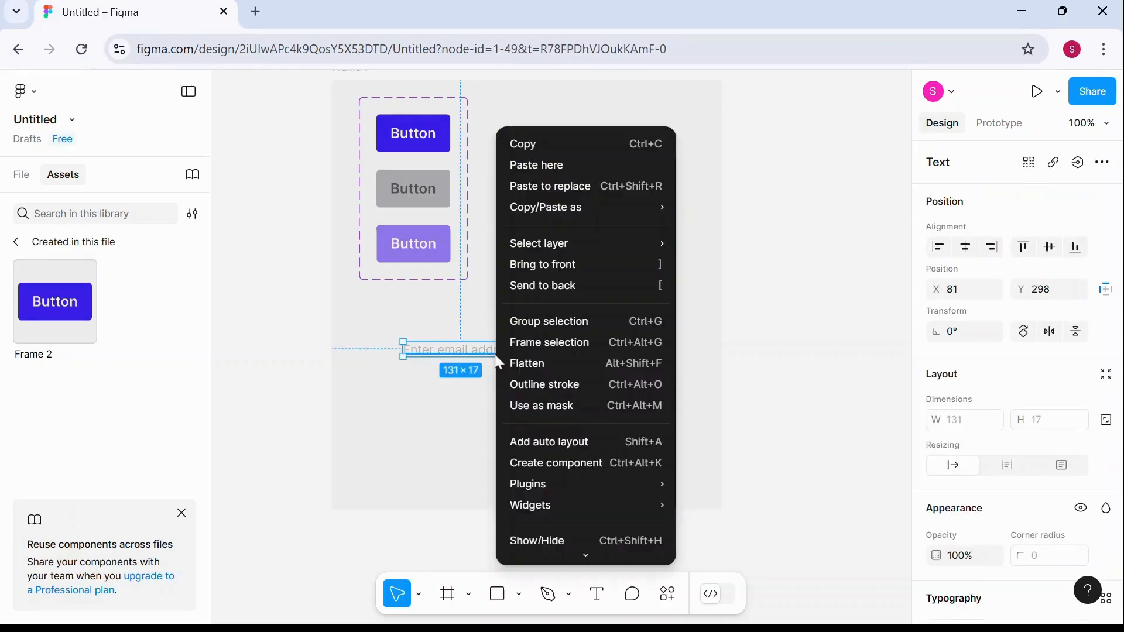
click(542, 440)
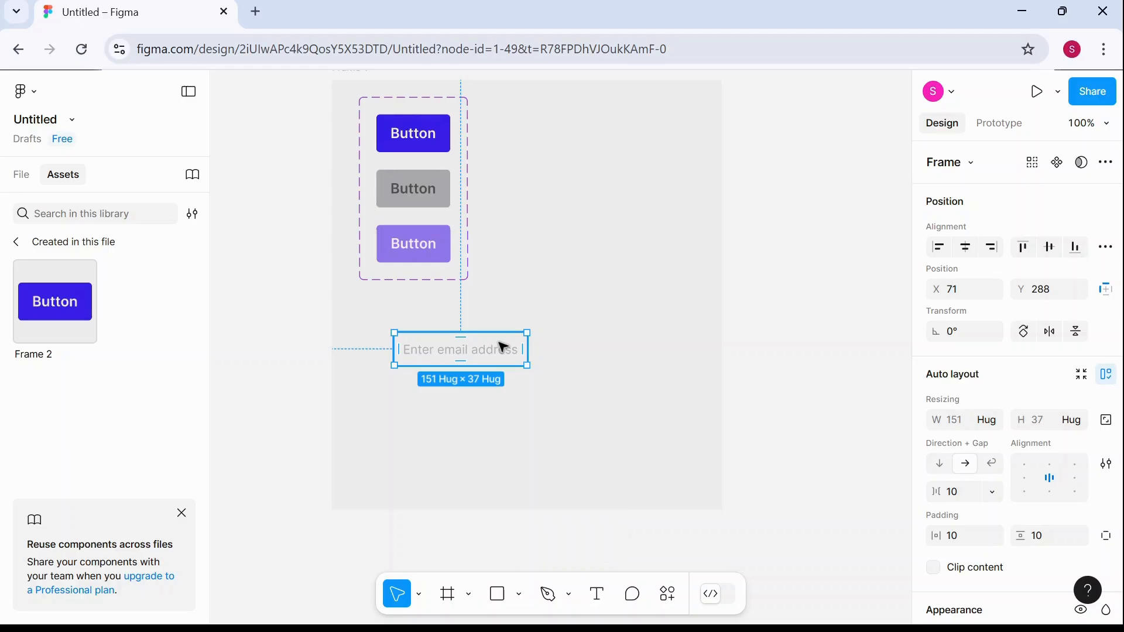
Set the auto layout frame's horizontal and vertical padding to 16.
scroll(913, 481, down, 2)
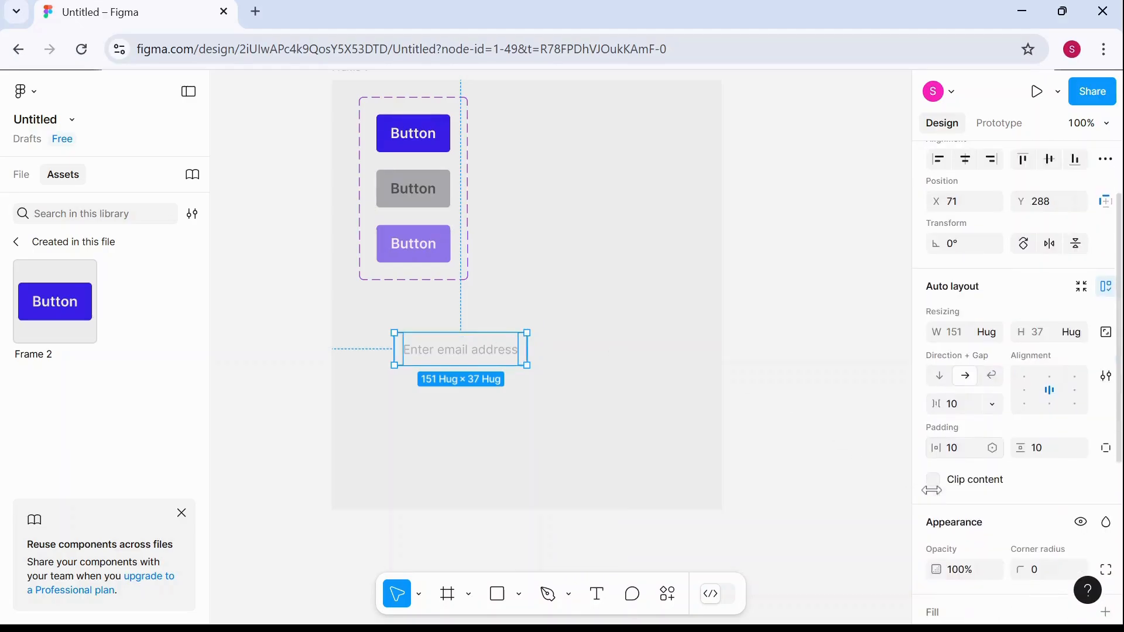
click(967, 454)
text(16)
click(1050, 456)
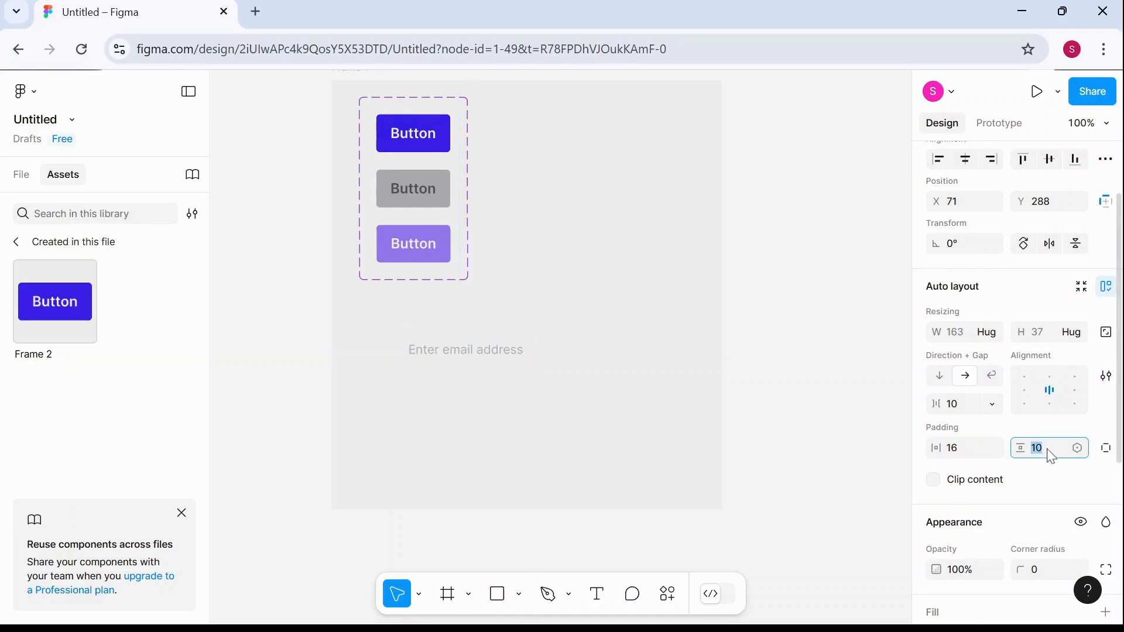
text(16)
key(Return)
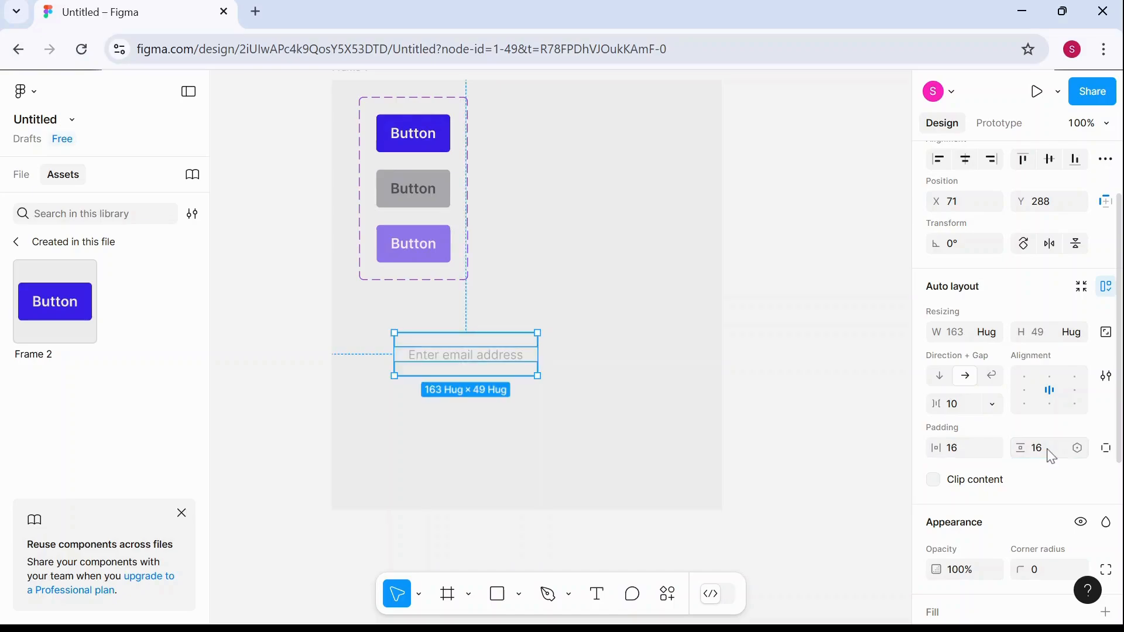
Set the width of the "Enter email address" text to fill its container.
double_click(493, 360)
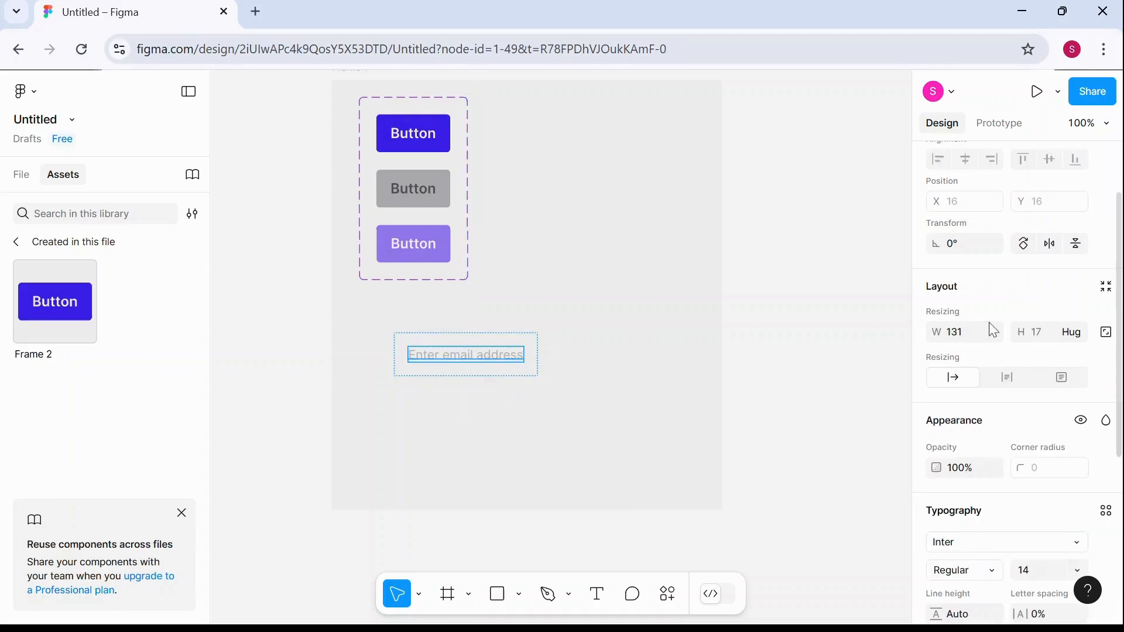
click(537, 338)
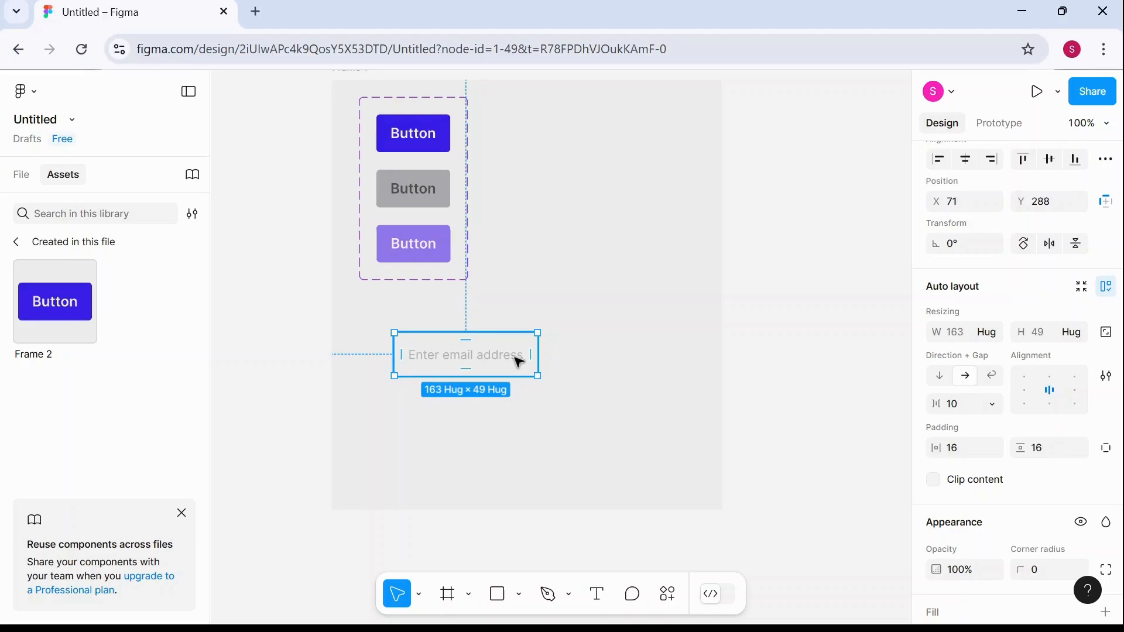
click(518, 361)
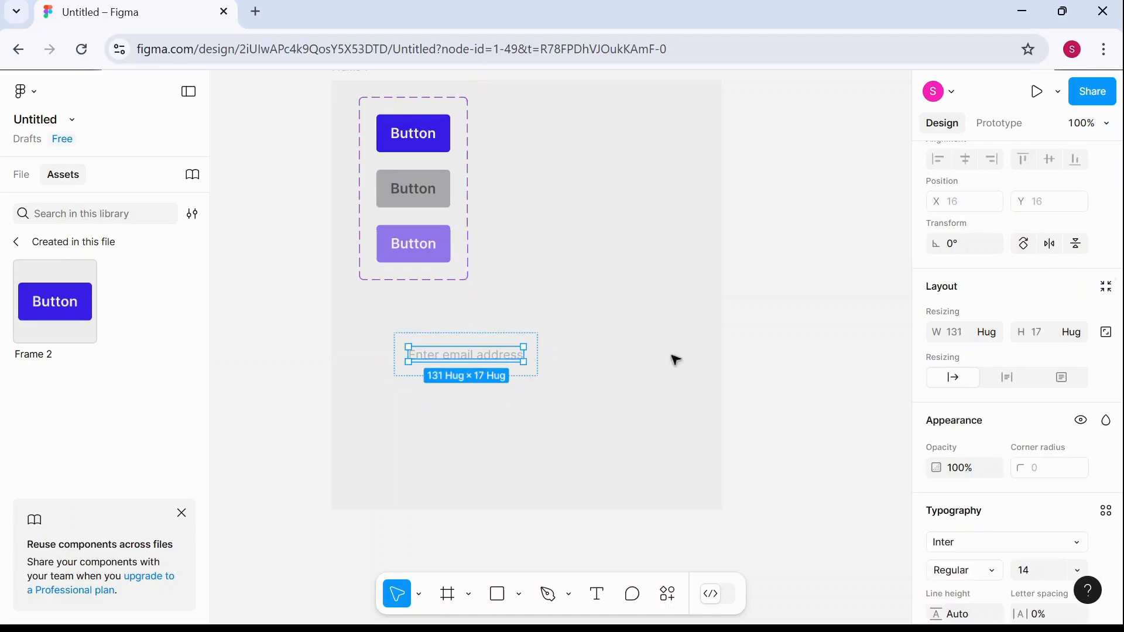
click(997, 339)
click(990, 353)
click(562, 348)
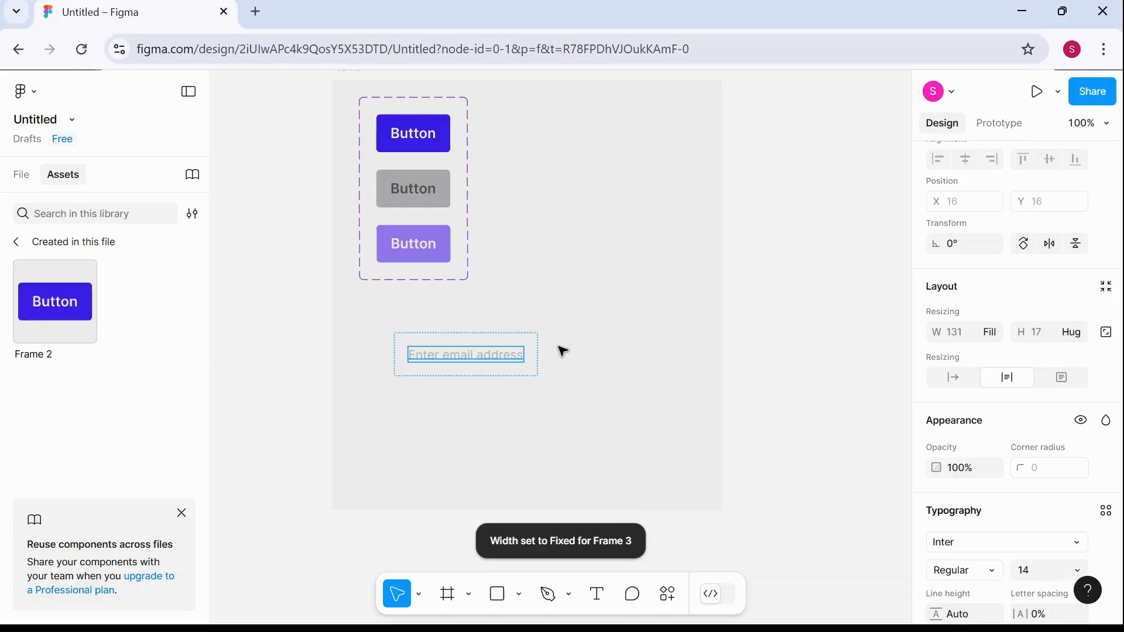
Widen the email field frame to about 184 and align its contents left.
click(486, 358)
mouse_move(539, 355)
mouse_down()
mouse_move(661, 367)
mouse_move(525, 366)
mouse_move(569, 364)
mouse_move(554, 364)
mouse_up()
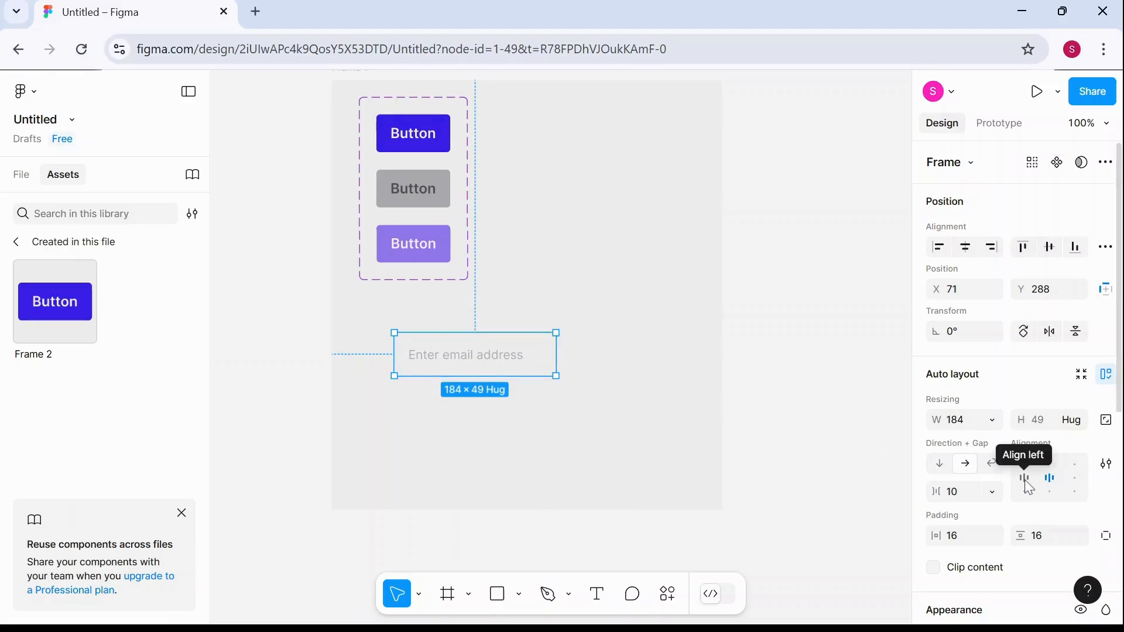
click(521, 343)
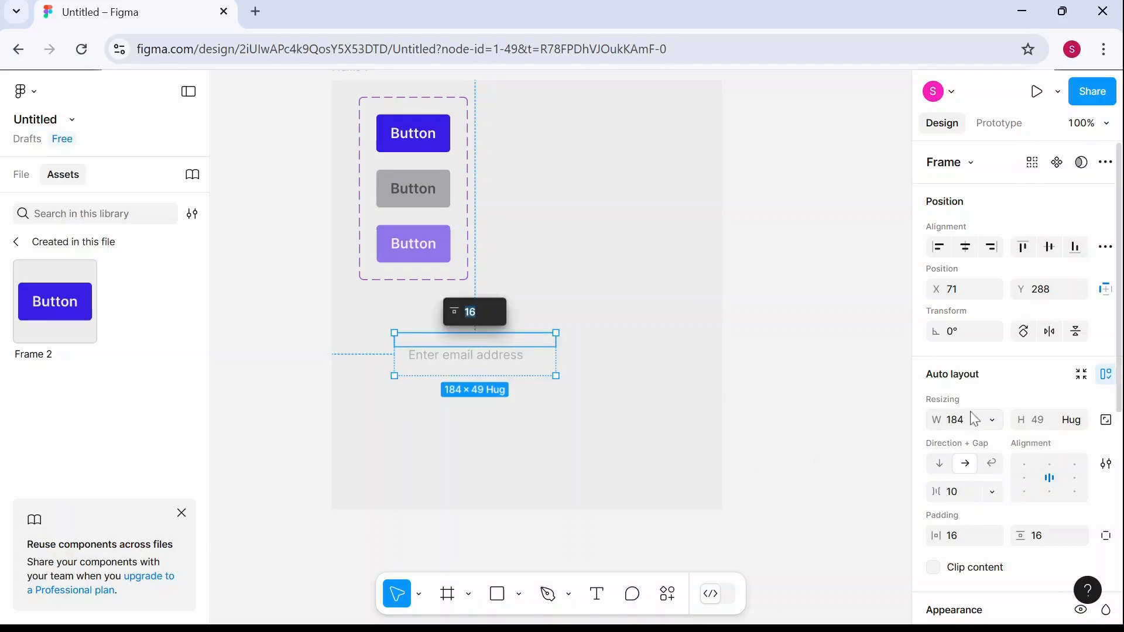
click(993, 421)
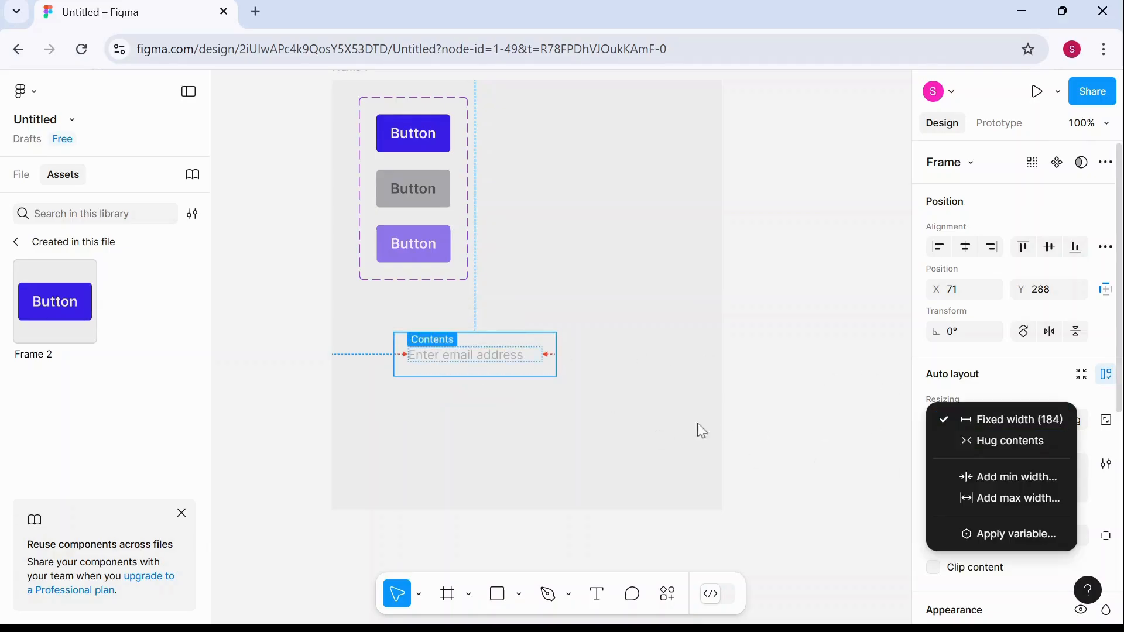
click(532, 342)
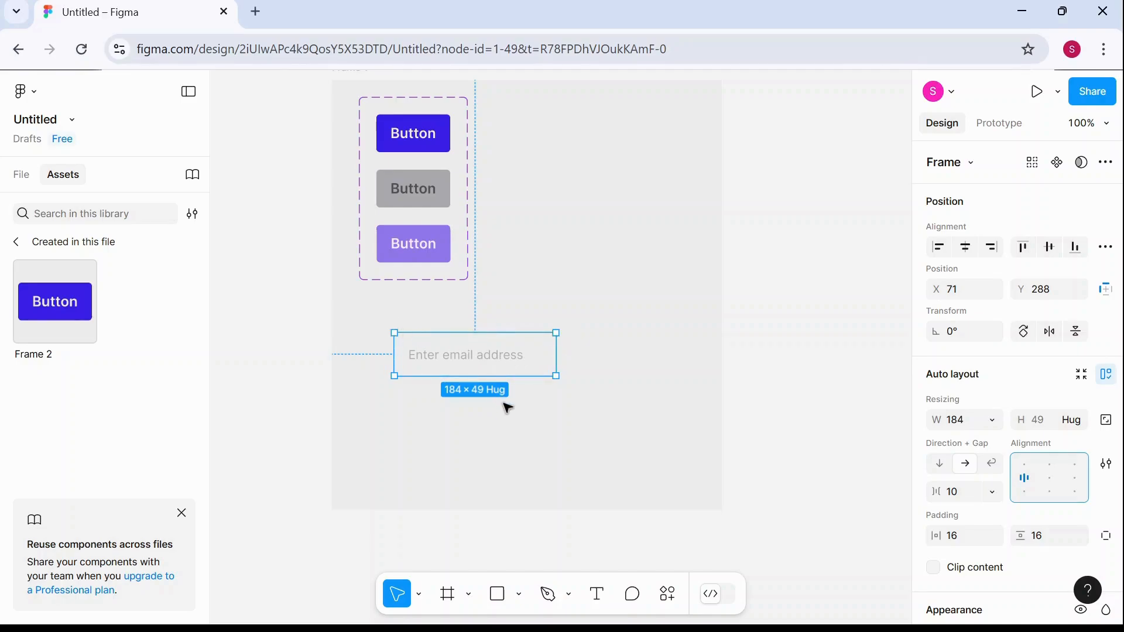
Add a stroke to the email field frame, positioned Outside with a weight of 0.75.
scroll(1096, 459, down, 5)
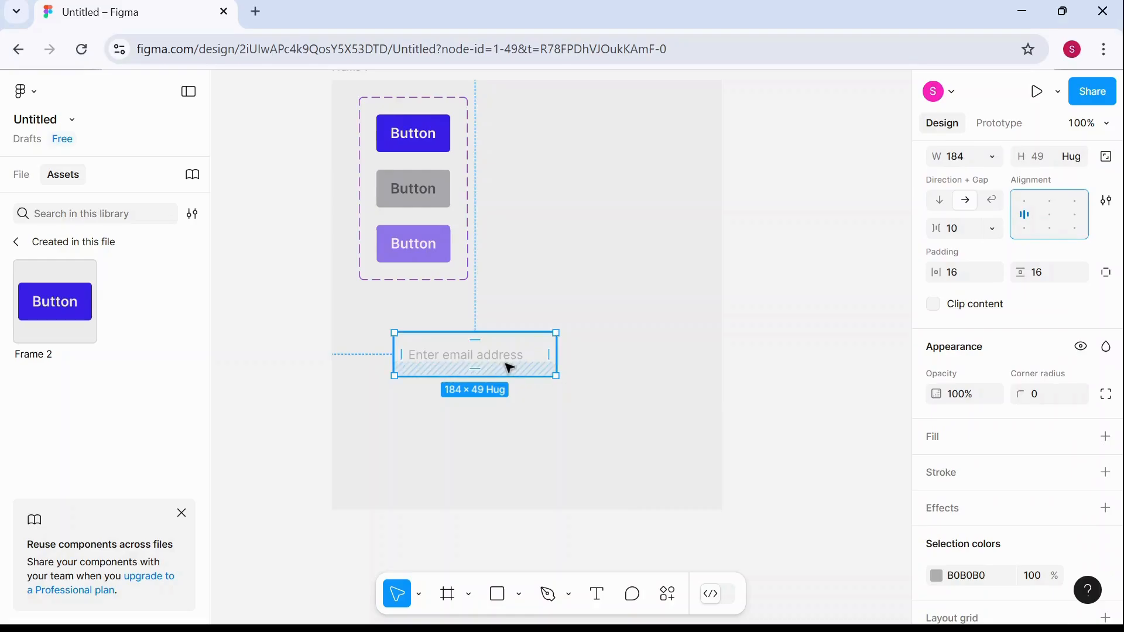
click(1105, 474)
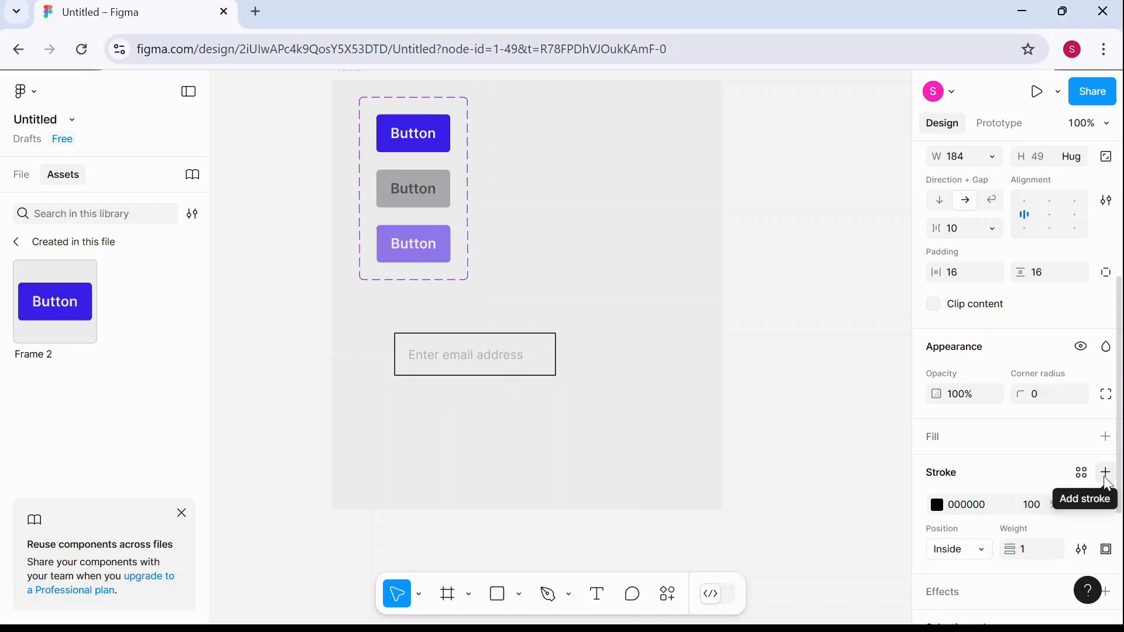
click(983, 551)
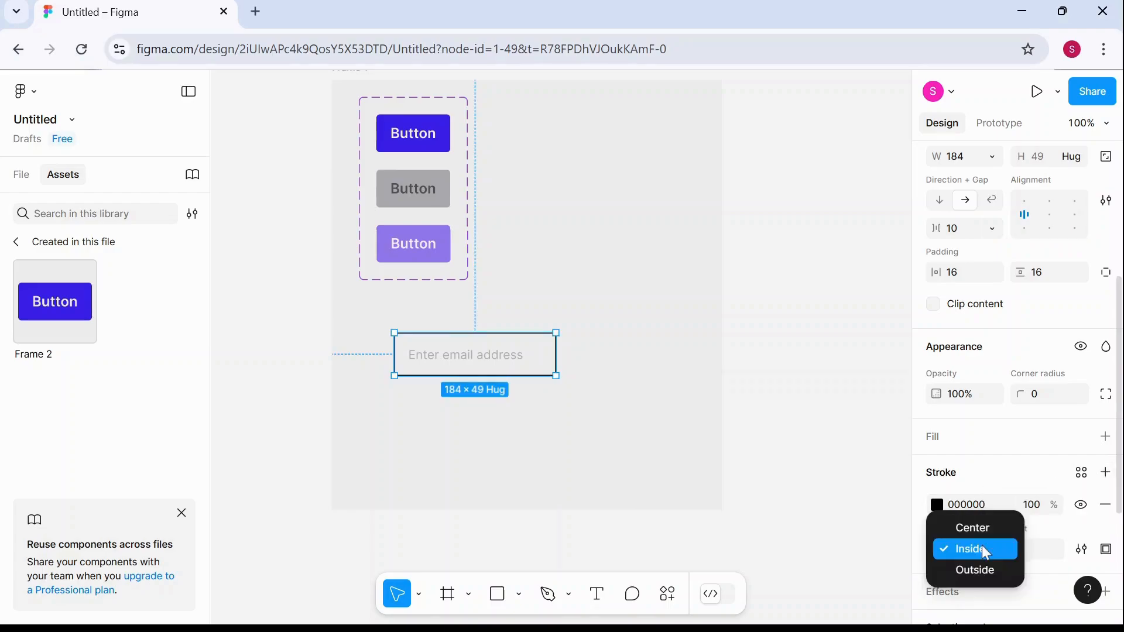
click(981, 569)
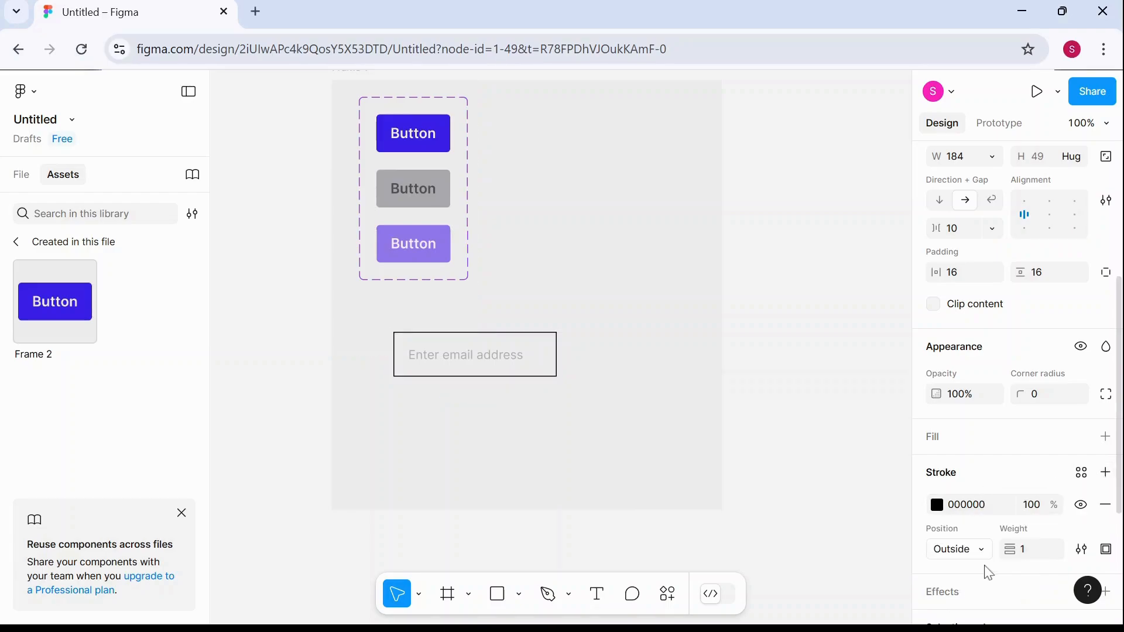
click(1036, 562)
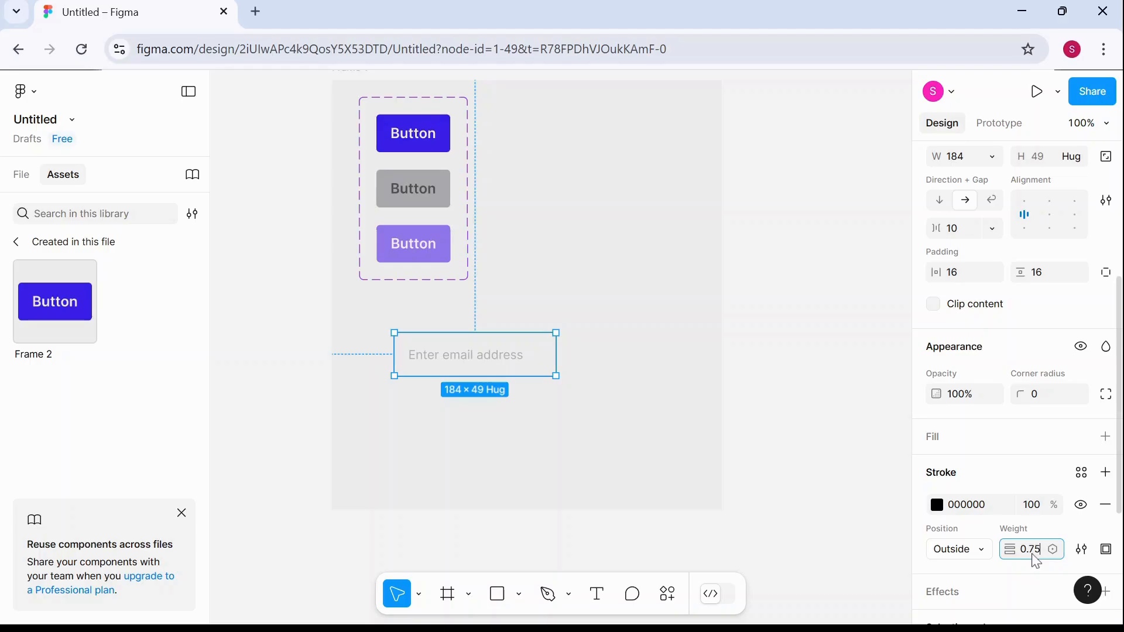
key(Return)
Change the email field's stroke colour to light grey D6D2D2.
click(940, 504)
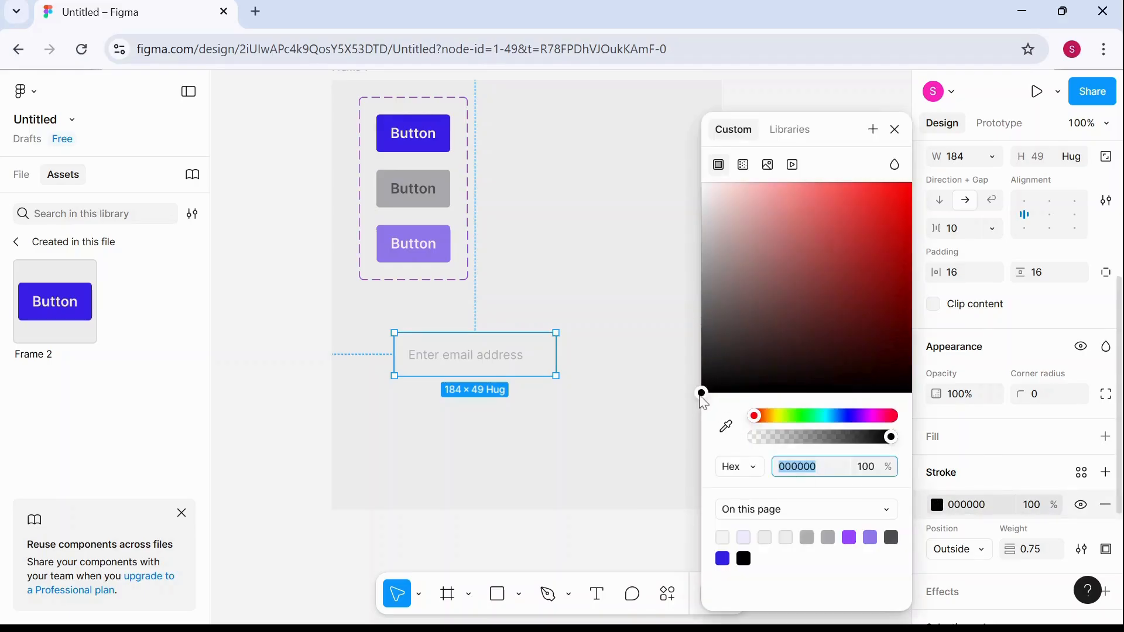
mouse_move(702, 394)
mouse_down()
mouse_move(703, 205)
mouse_move(705, 216)
mouse_up()
click(649, 355)
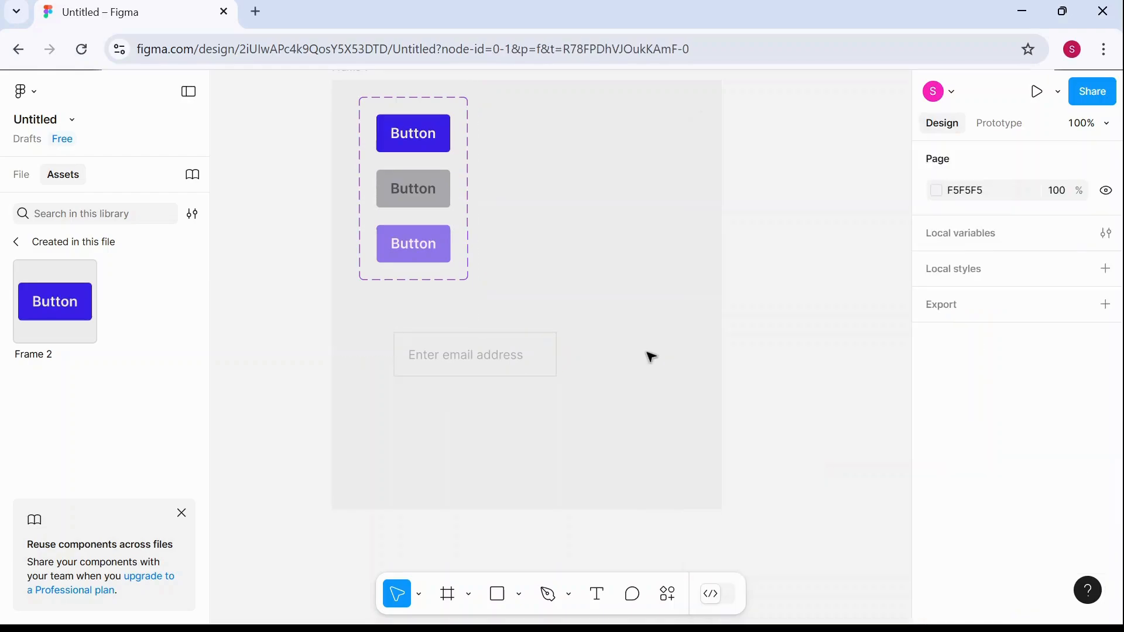
Set the corner radius of the email field frame to 10.
click(531, 367)
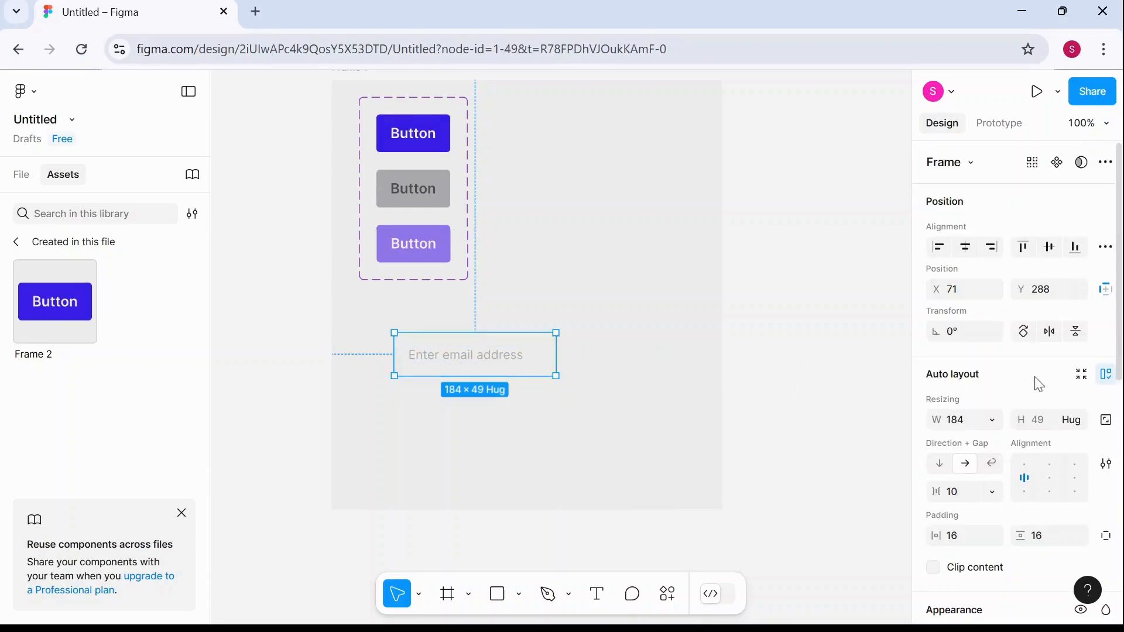
scroll(1038, 382, down, 3)
scroll(1039, 385, down, 2)
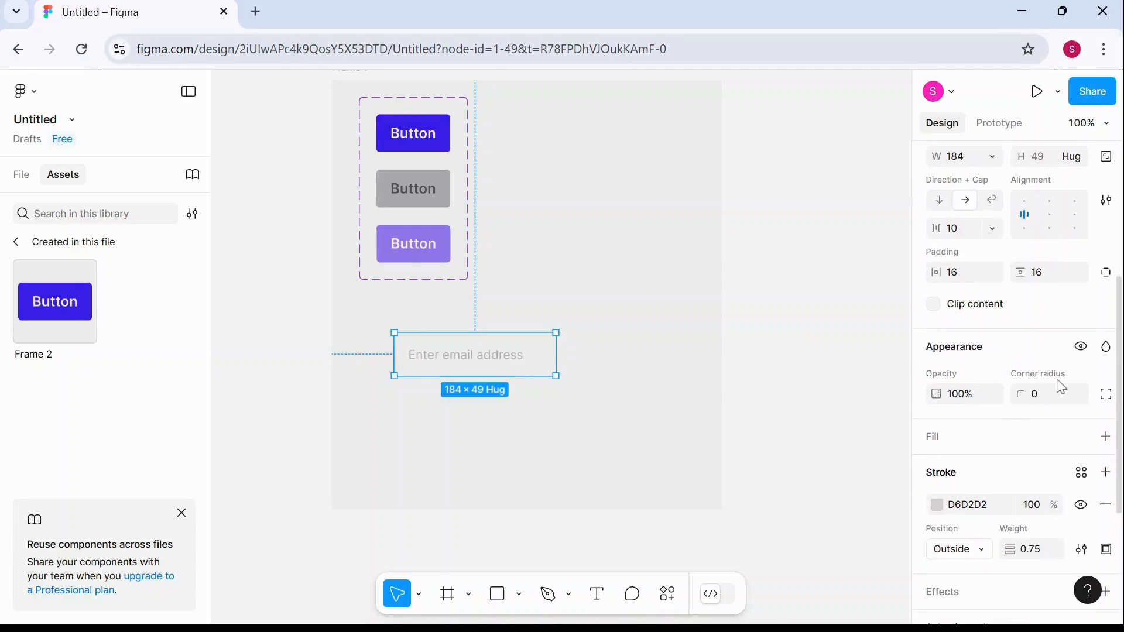
scroll(1061, 386, down, 2)
click(1054, 310)
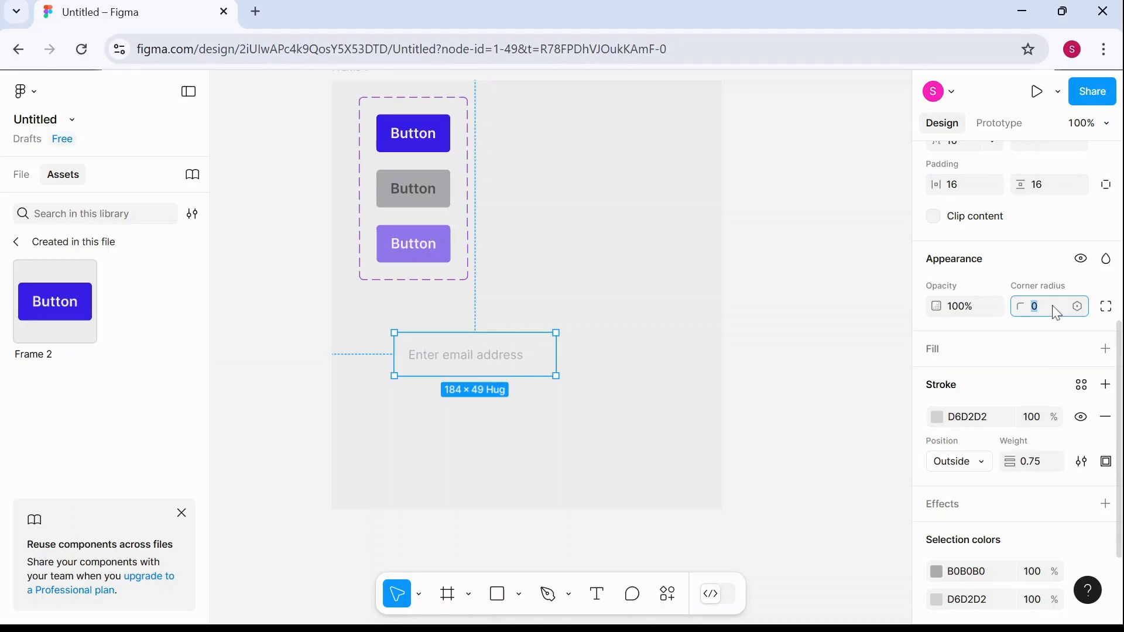
click(547, 431)
Widen the email field frame to about 358 and place it at about X 31, Y 295.
click(529, 373)
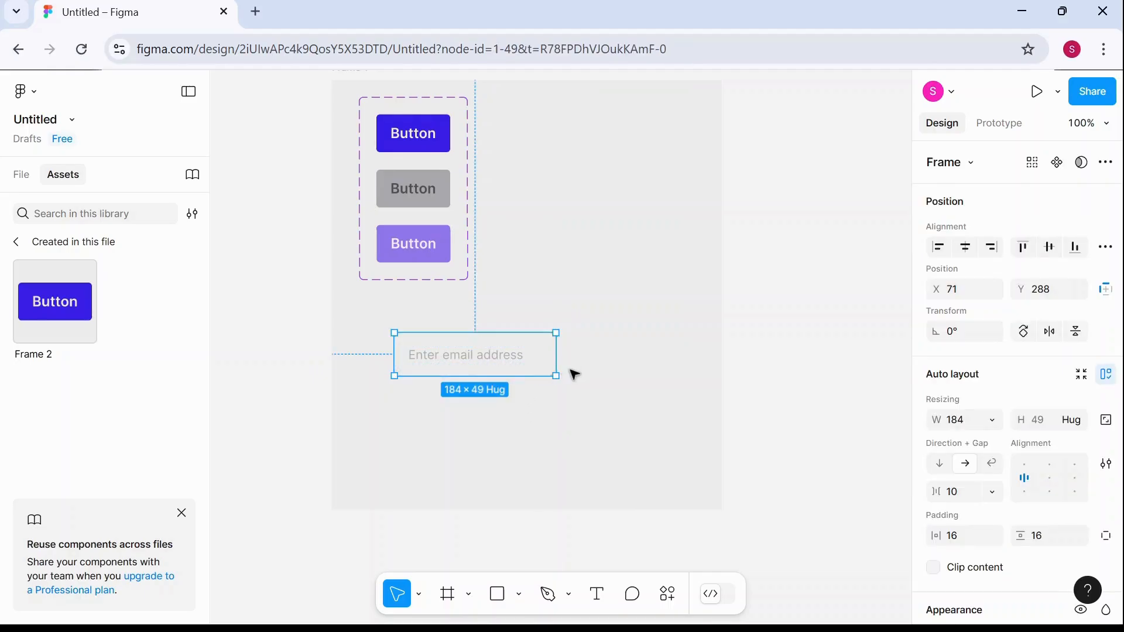
drag(506, 349, 674, 376)
click(647, 411)
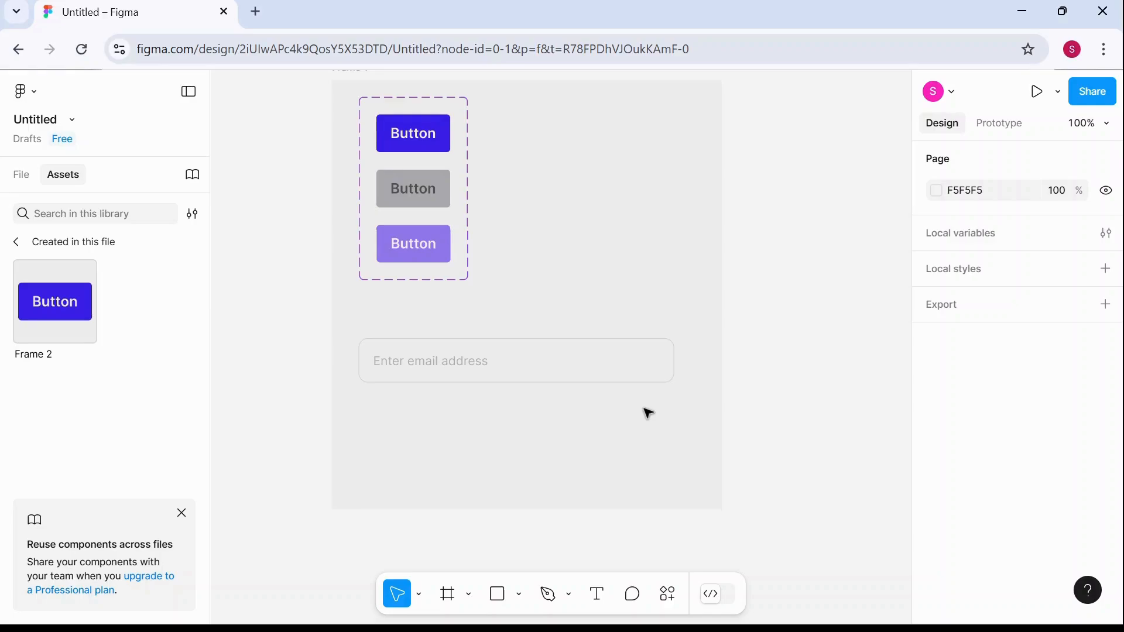
Turn the email field frame into a component and add a second variant to it.
click(609, 376)
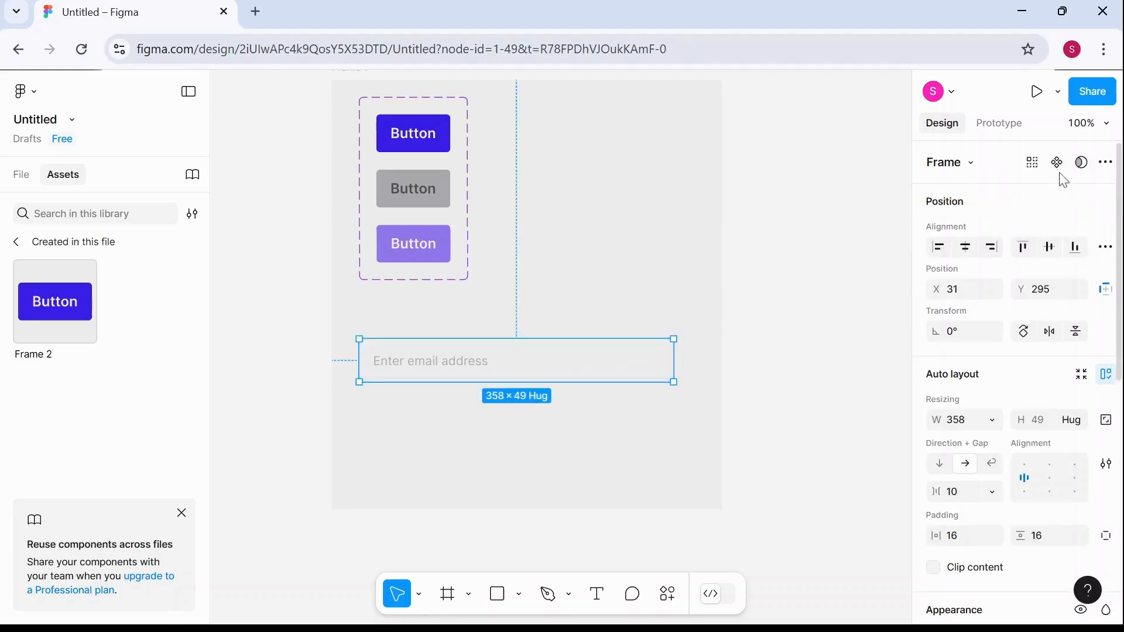
click(1058, 169)
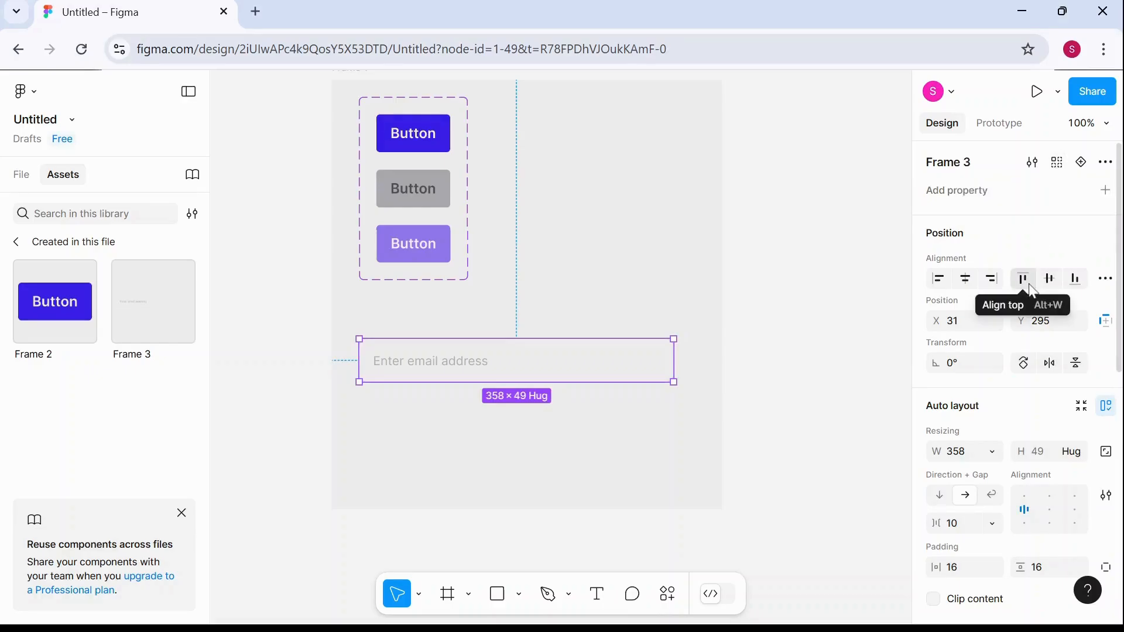
click(1081, 164)
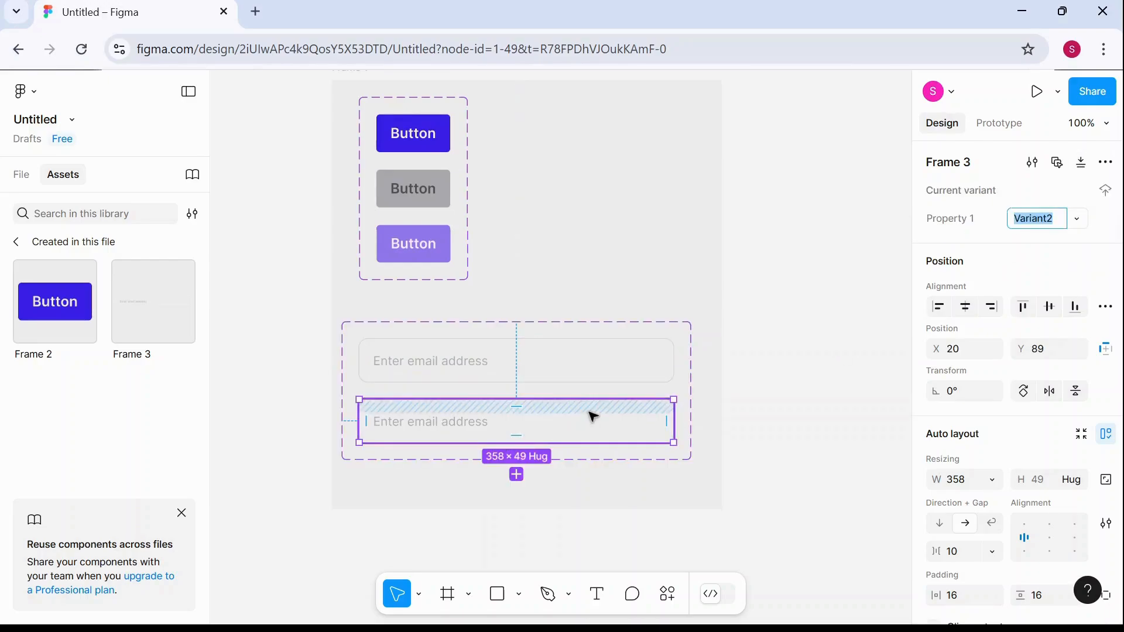
click(697, 387)
click(557, 374)
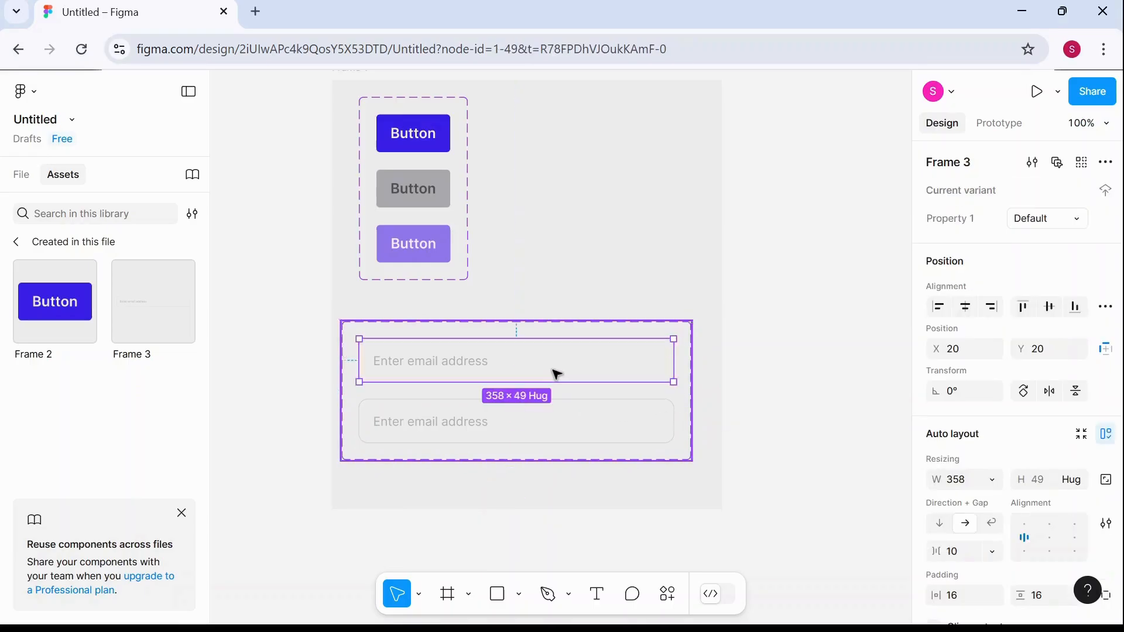
click(579, 418)
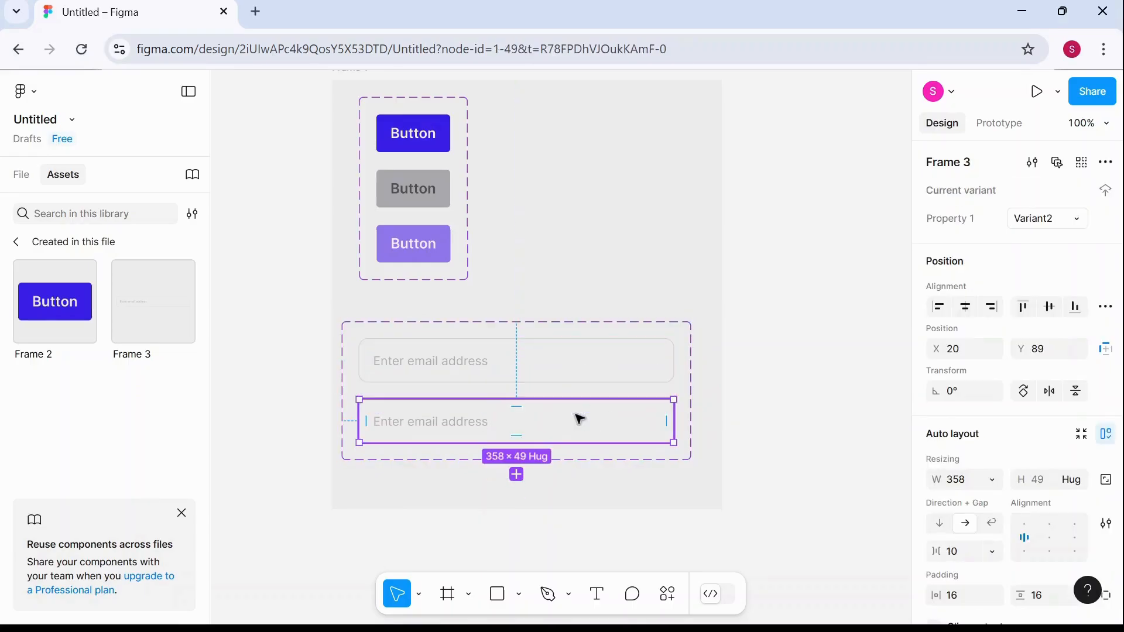
click(591, 368)
Change the second email field variant's stroke colour to blue 646FE6.
click(594, 419)
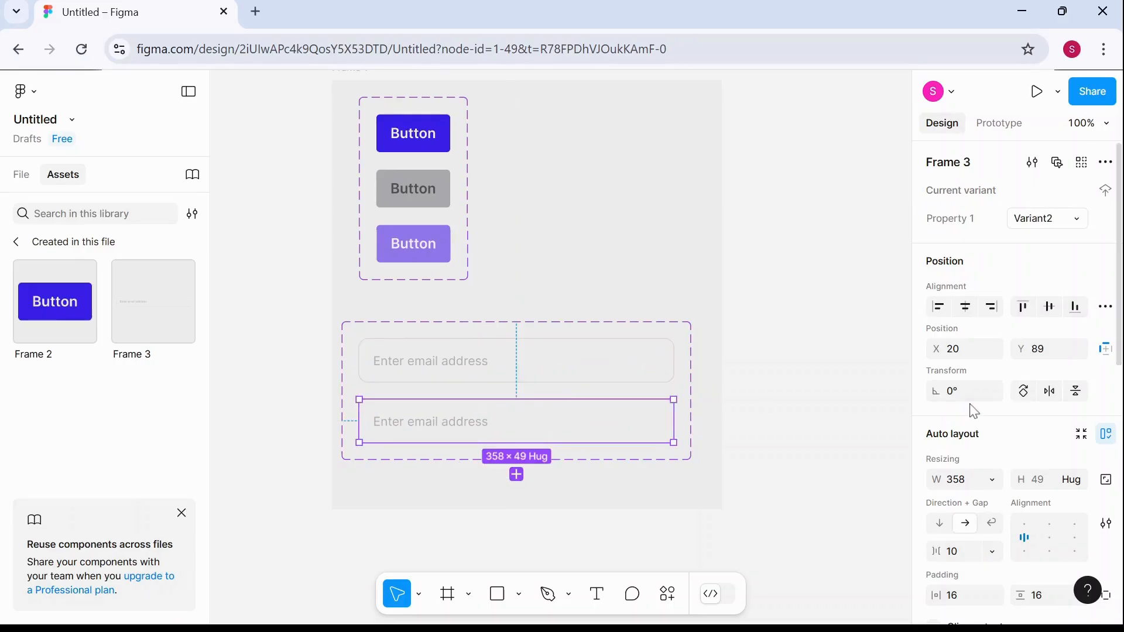
scroll(974, 410, down, 3)
scroll(972, 410, down, 3)
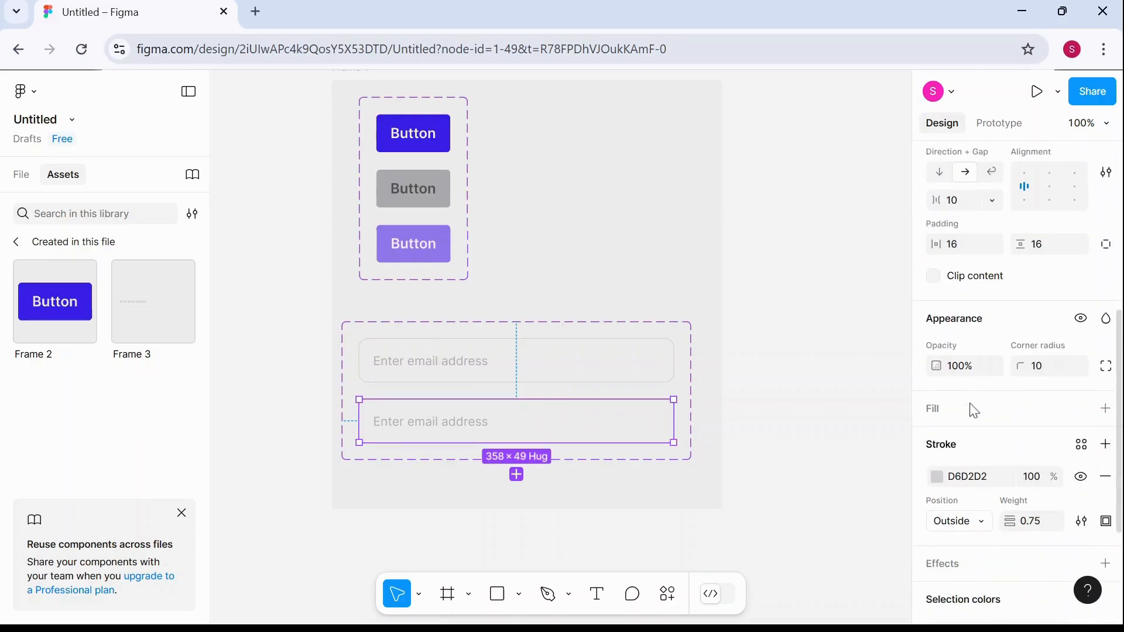
click(937, 479)
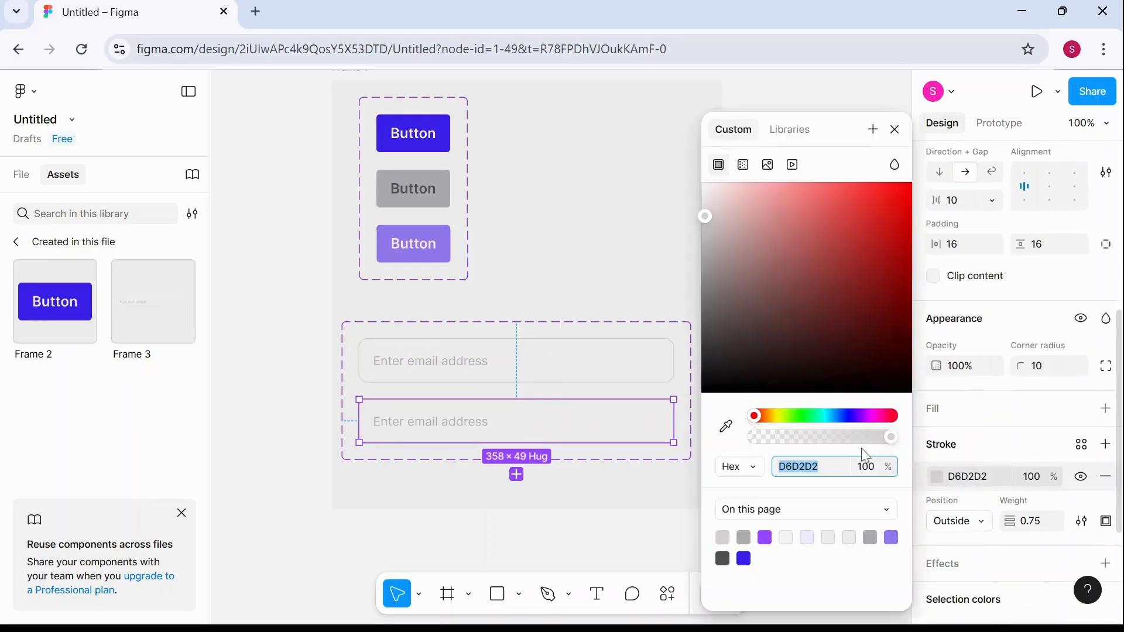
click(763, 419)
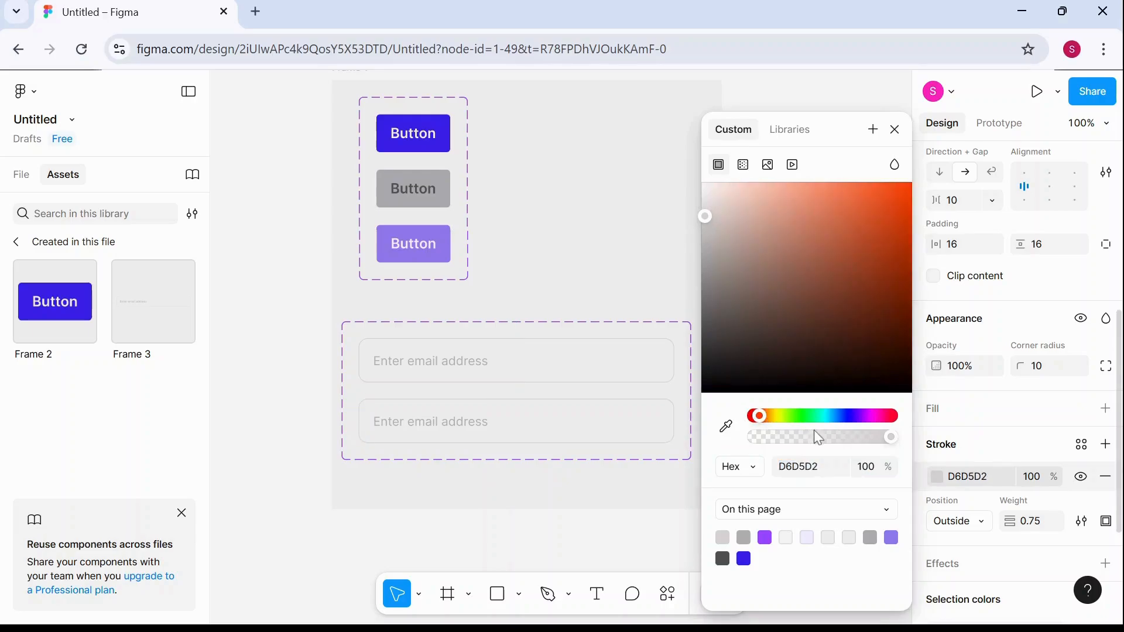
mouse_move(831, 439)
mouse_down()
mouse_move(811, 428)
mouse_move(846, 438)
mouse_up()
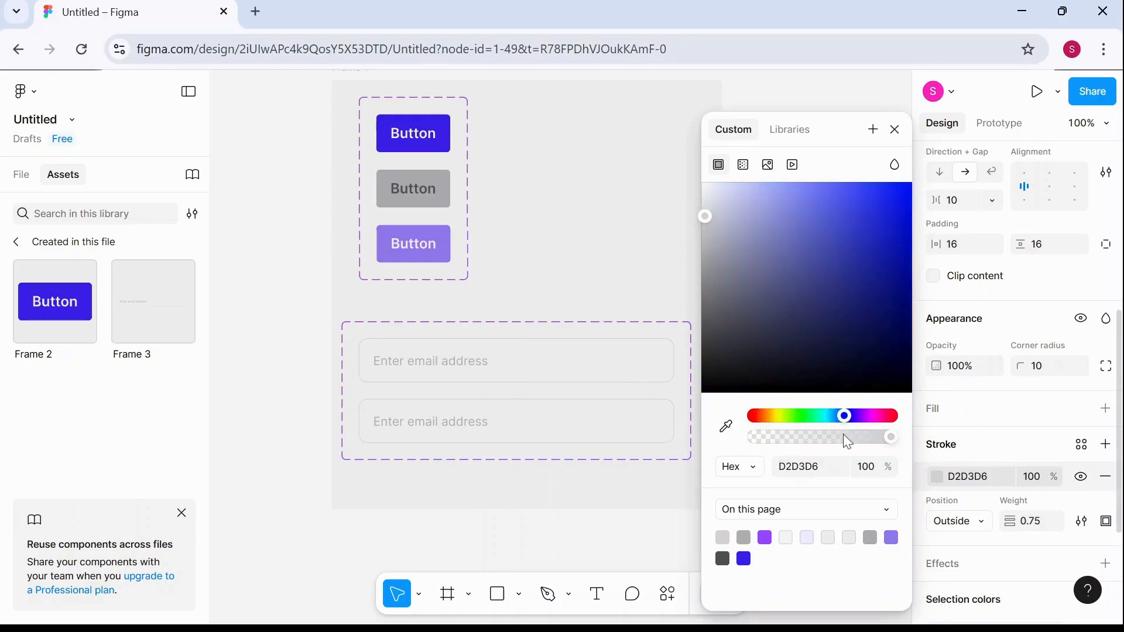
mouse_move(726, 204)
mouse_down()
mouse_move(773, 226)
mouse_move(813, 228)
mouse_move(823, 212)
mouse_move(813, 213)
mouse_up()
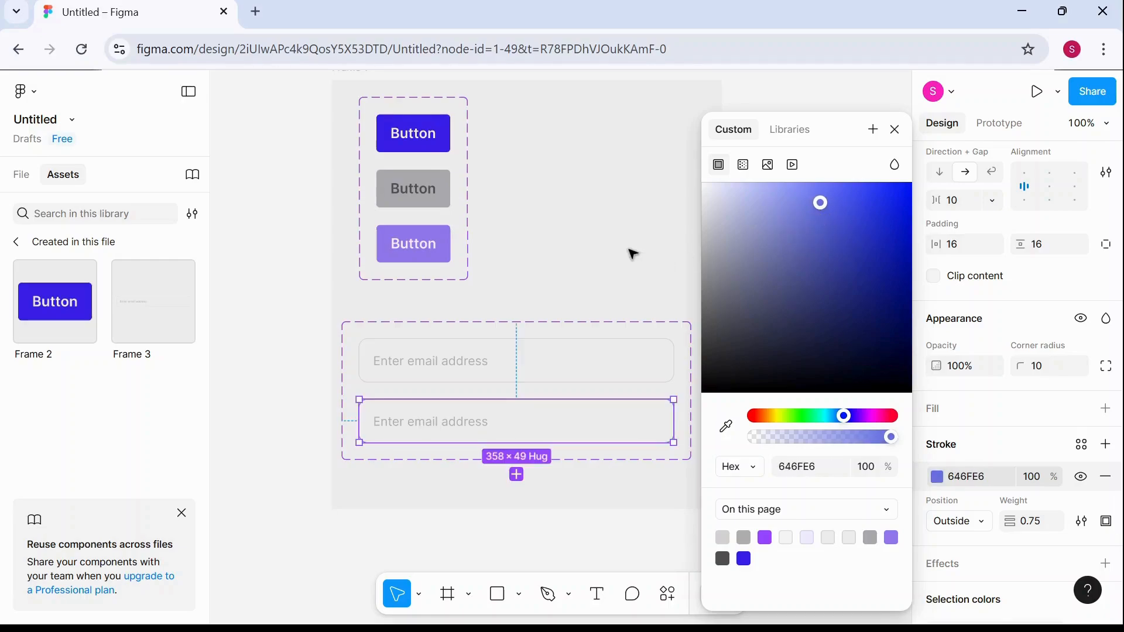
click(630, 251)
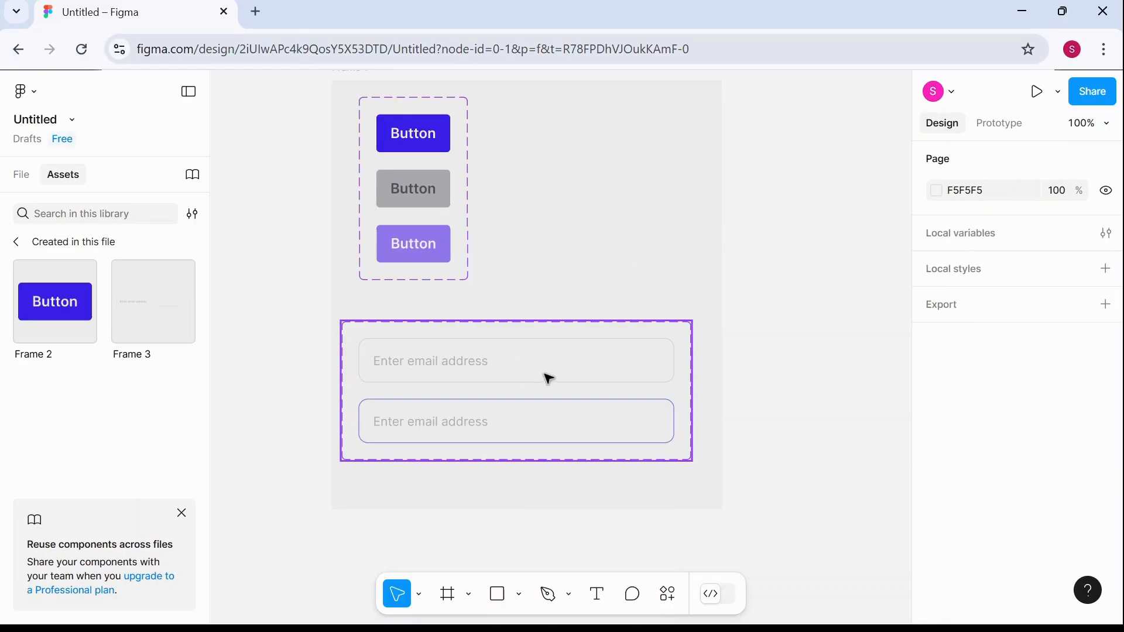
Rename the email field component set's variant property as Input Field.
click(586, 347)
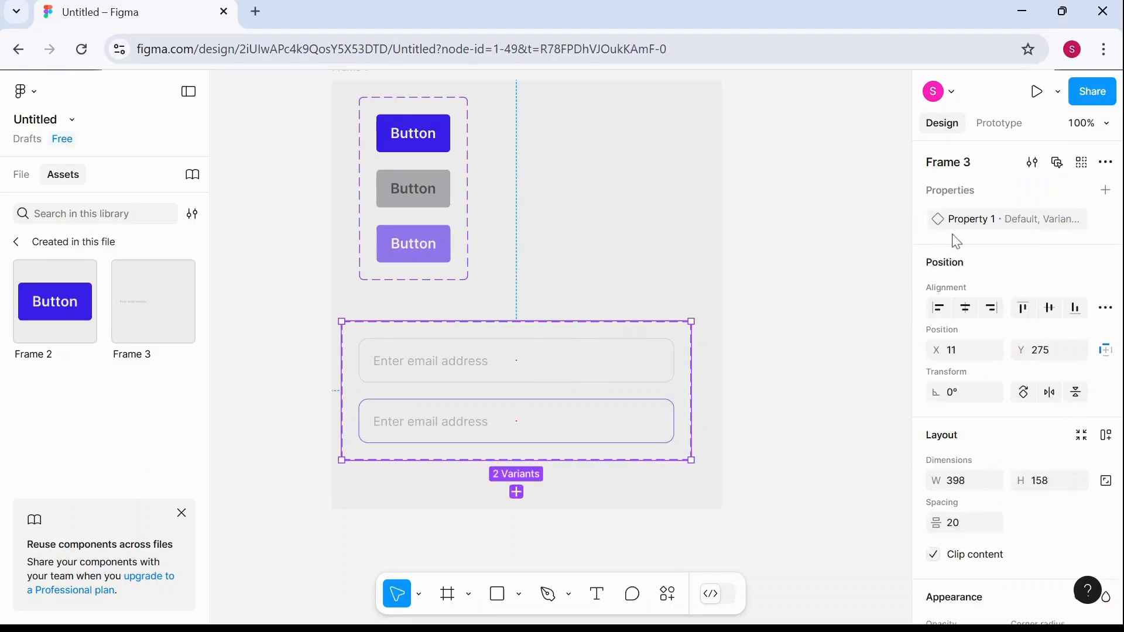
double_click(974, 220)
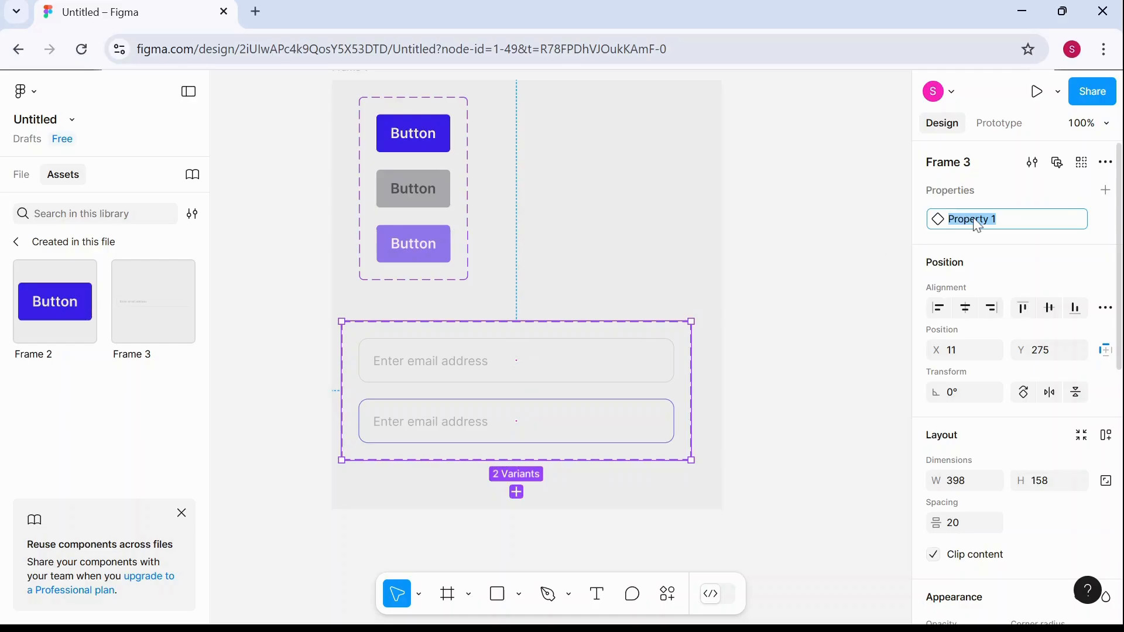
key(BackSpace)
key(Return)
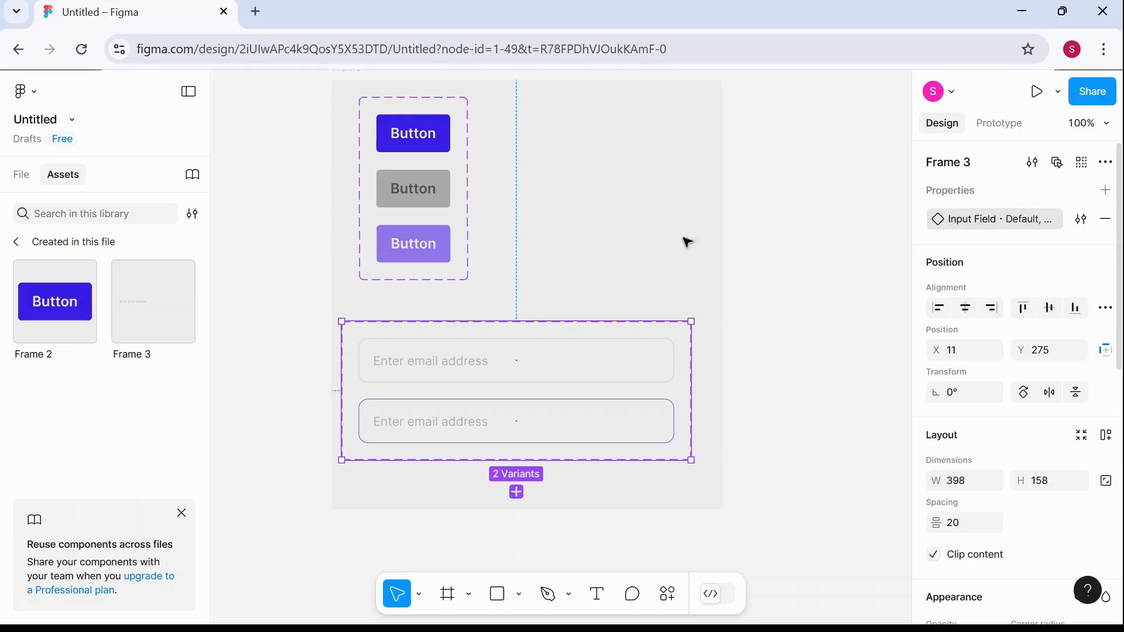
Enter Default as the Input Field value of the grey-outlined email variant.
click(544, 370)
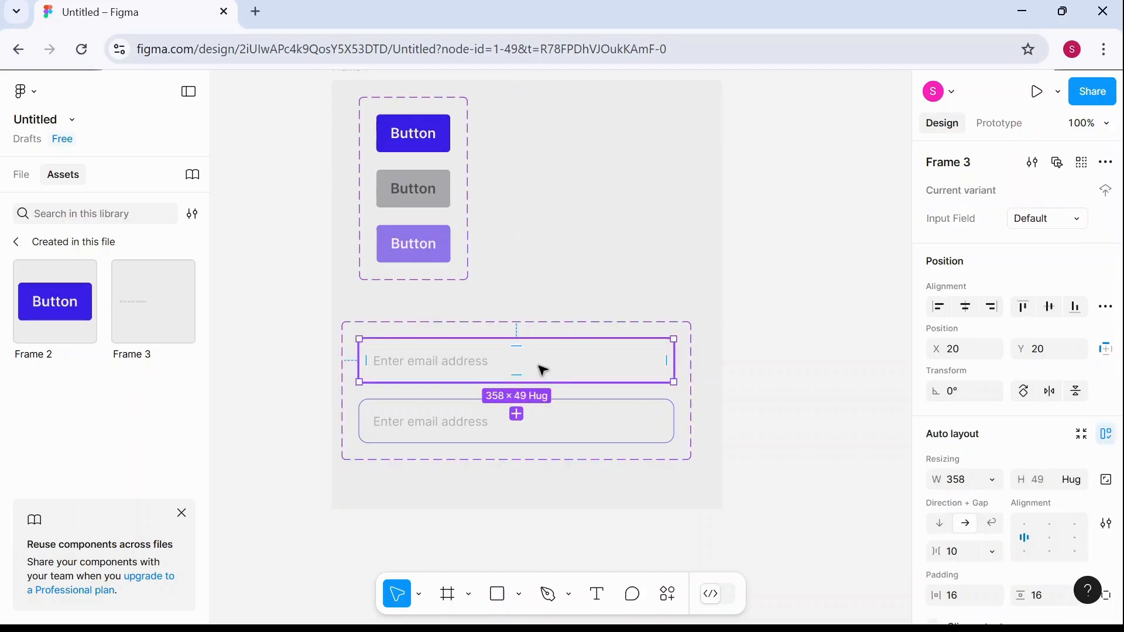
double_click(1039, 219)
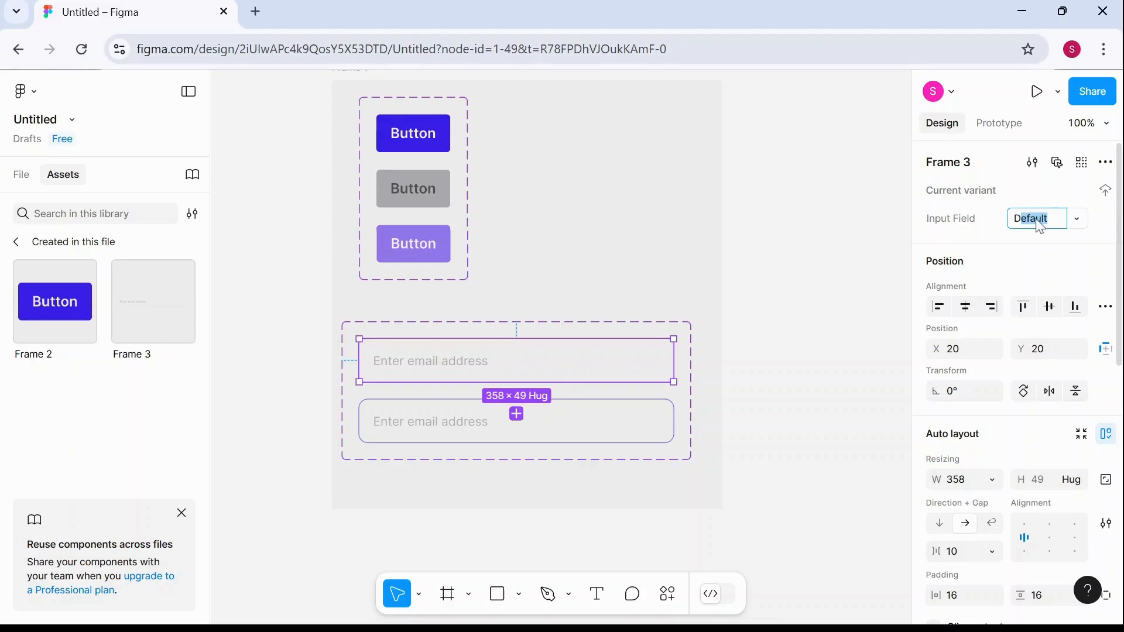
text(Default)
key(Return)
Rename the blue-outlined email field variant as Hover State.
click(622, 444)
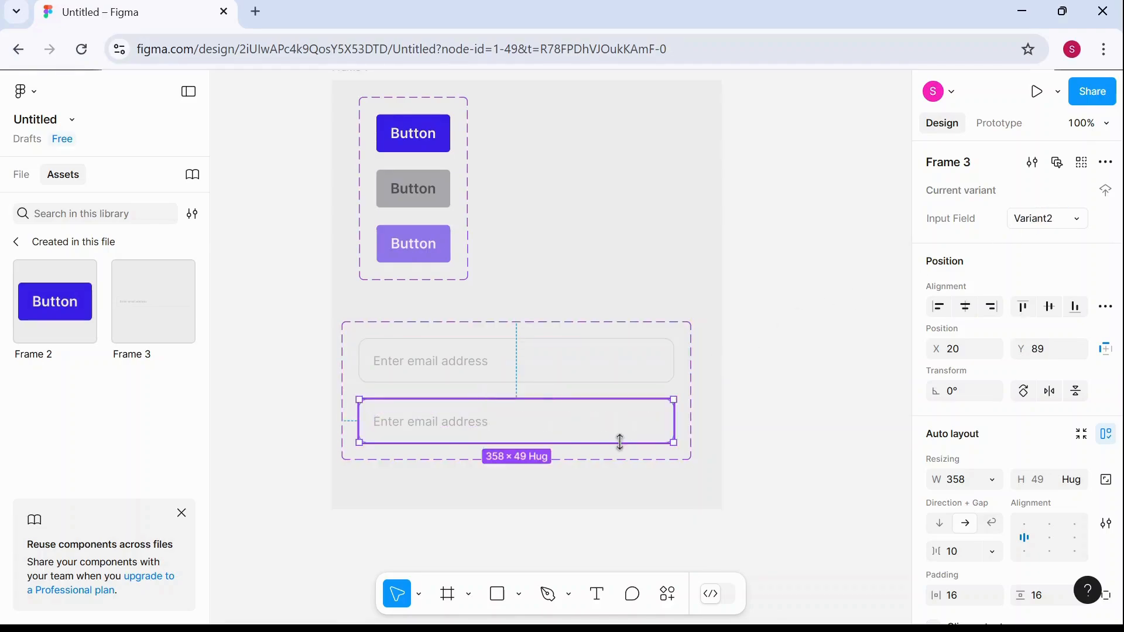
click(1046, 229)
text(H)
text(over State)
key(Return)
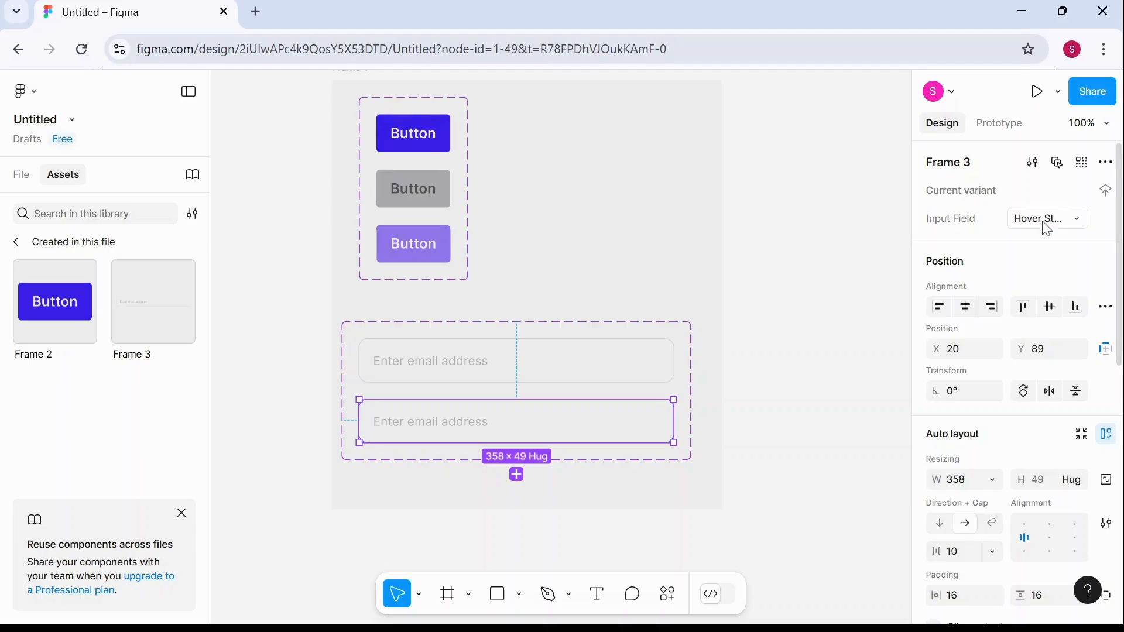
click(634, 255)
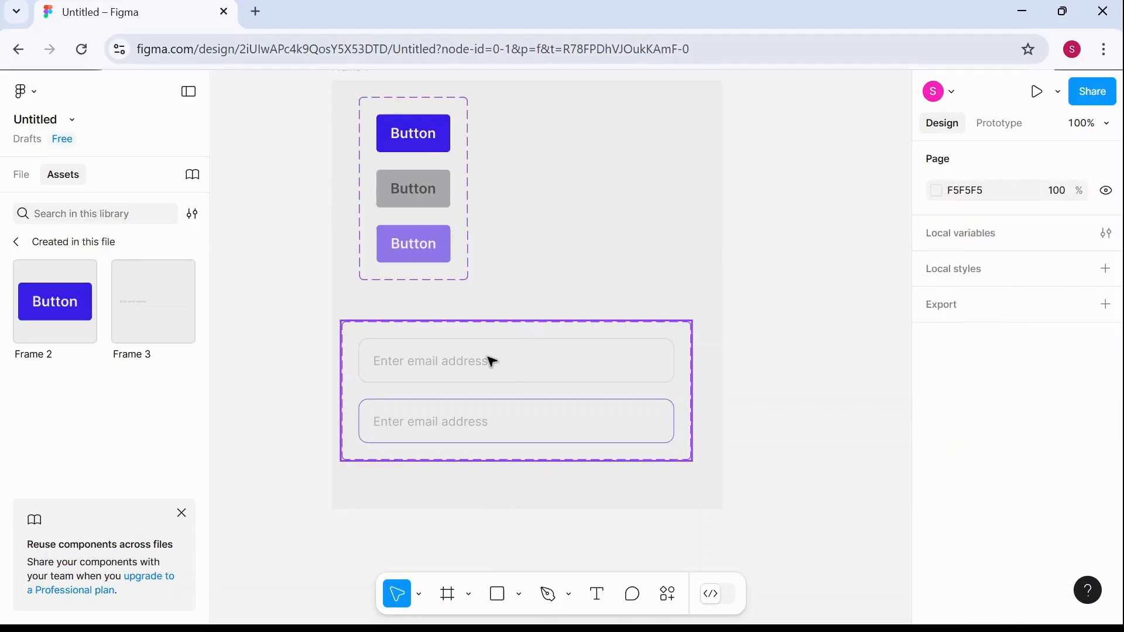
Add a prototype interaction from the Default email field to the Hover State variant with the While hovering trigger.
click(515, 371)
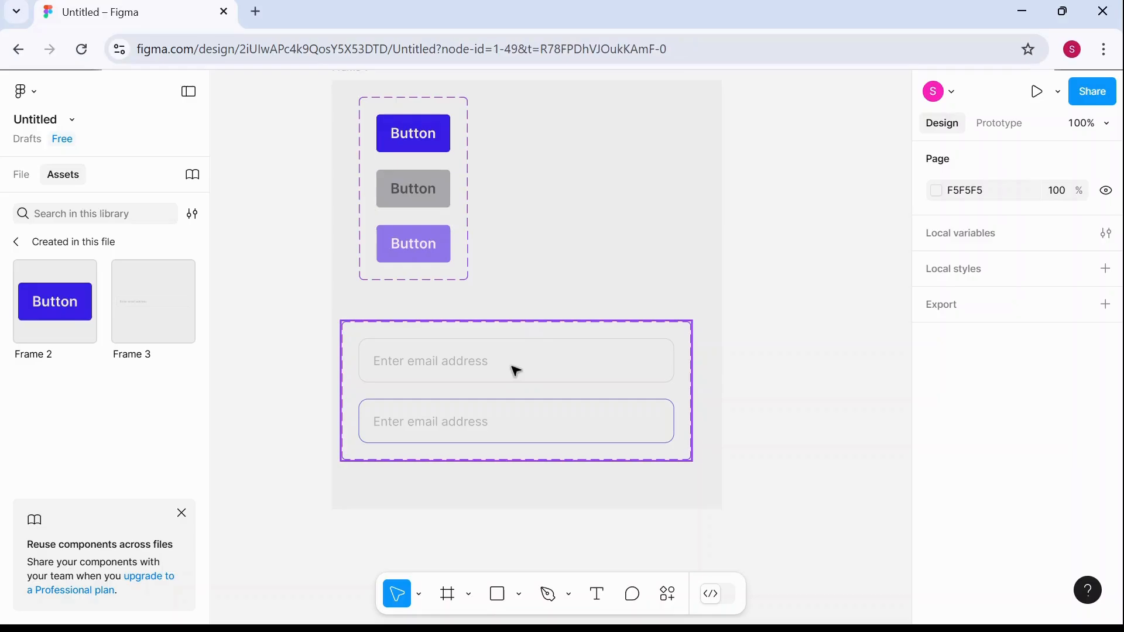
click(552, 371)
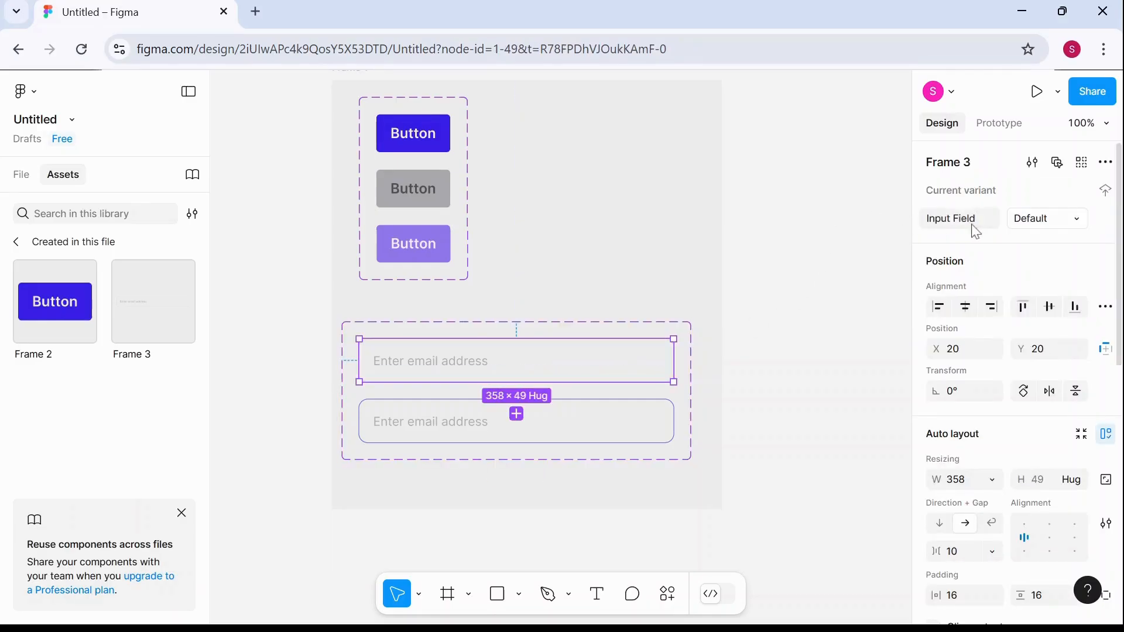
click(1000, 124)
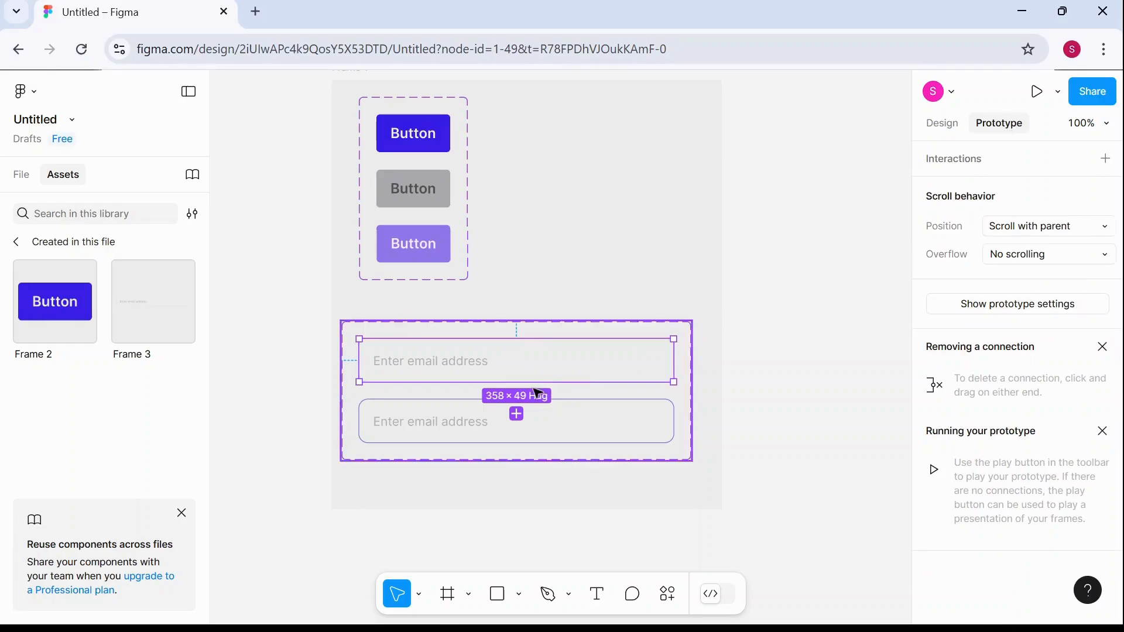
drag(517, 381, 520, 419)
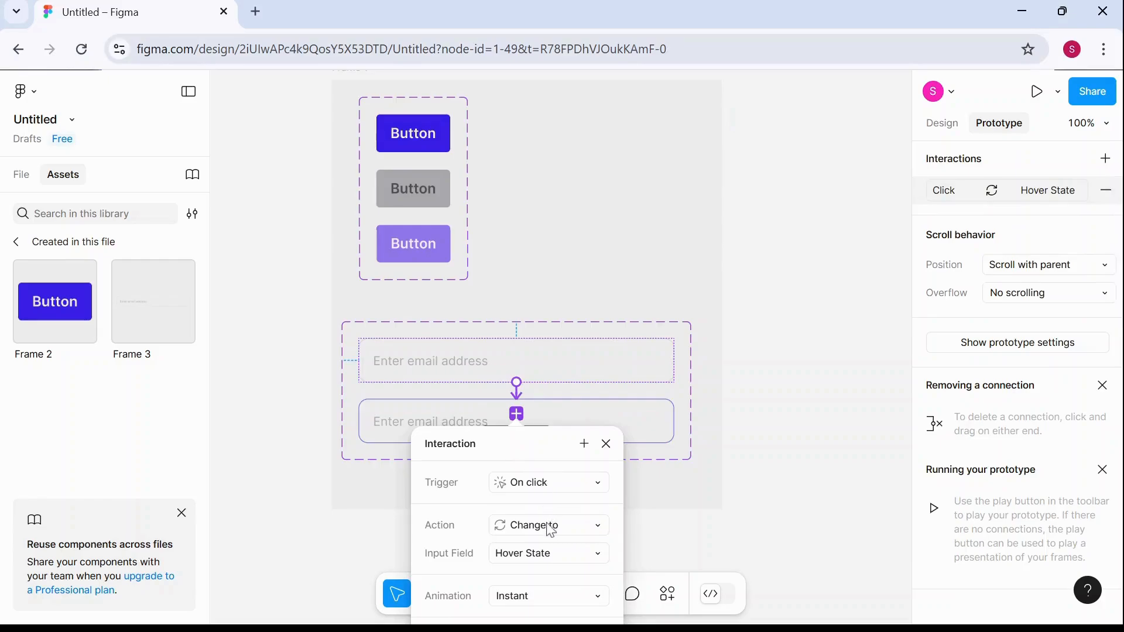
click(551, 491)
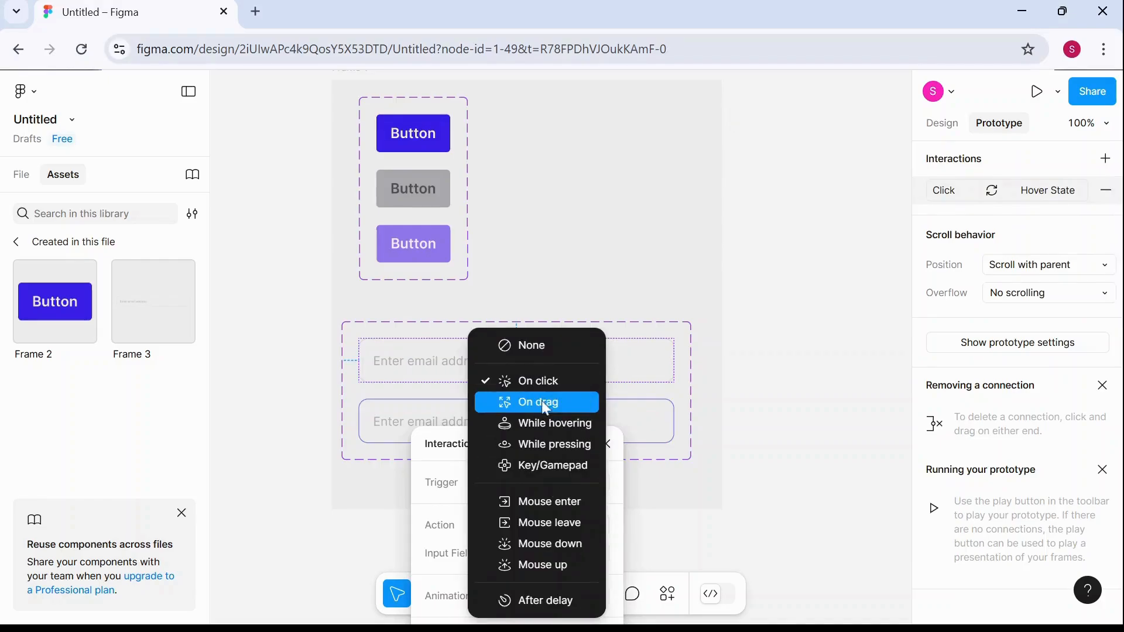
click(540, 416)
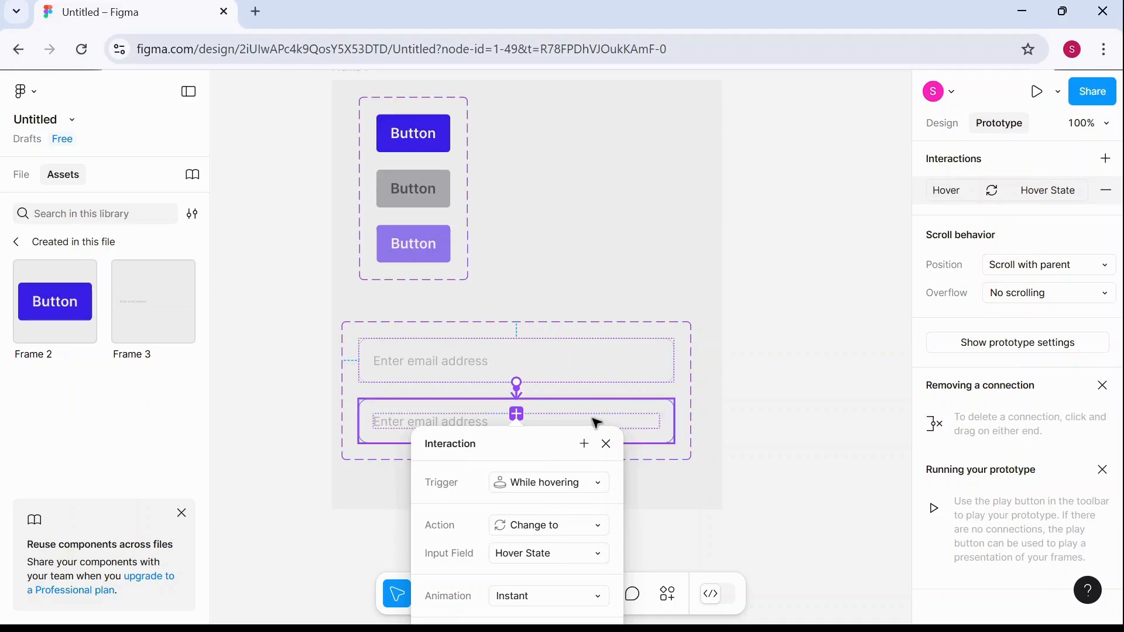
click(587, 294)
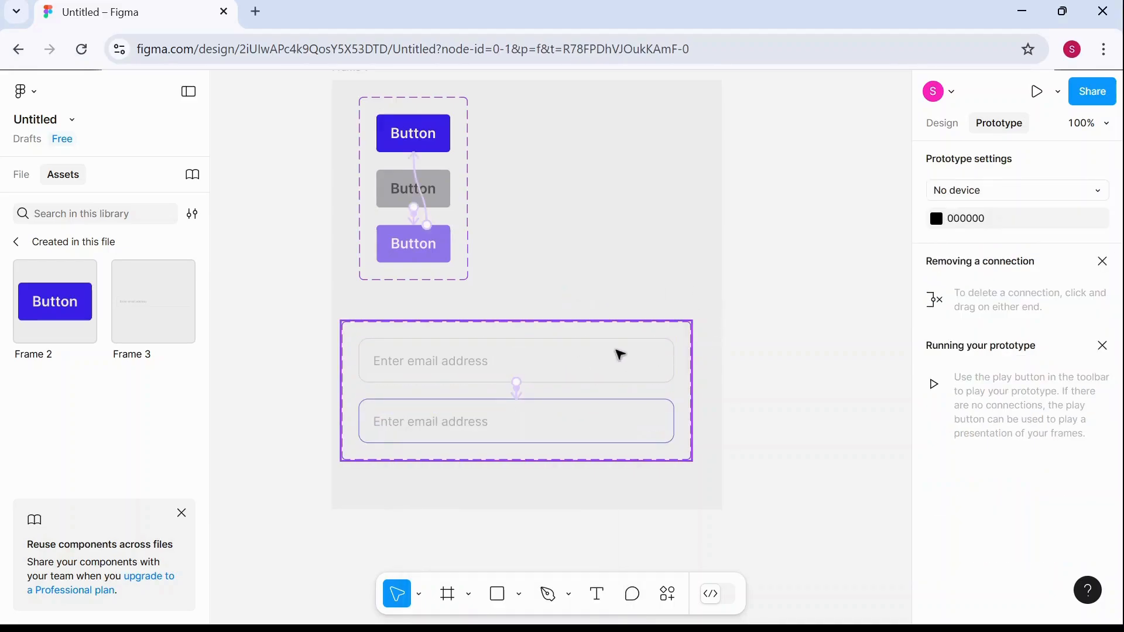
Draw a new frame of about 354 × 315 beside Frame 1.
click(950, 125)
drag(785, 393, 703, 413)
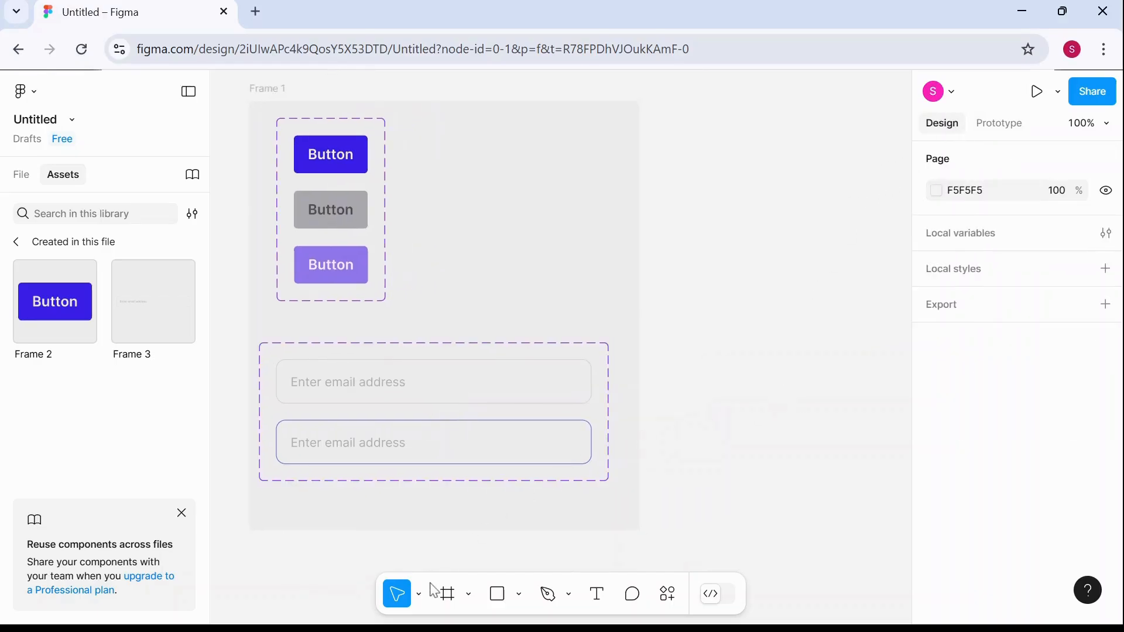
click(447, 593)
drag(658, 121, 770, 398)
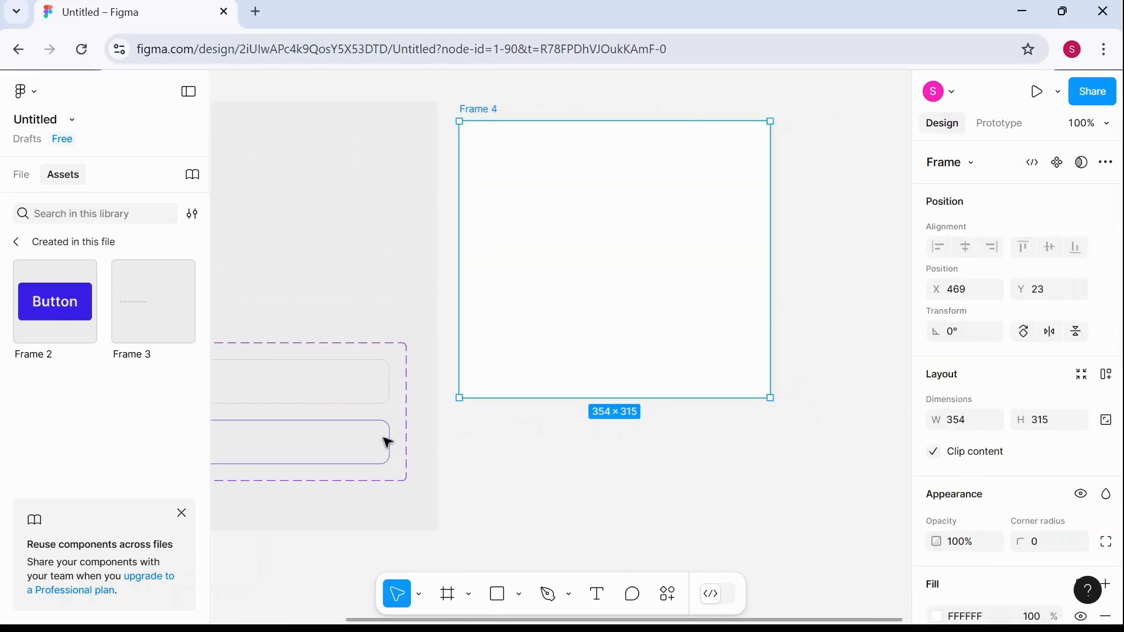
drag(338, 307, 412, 336)
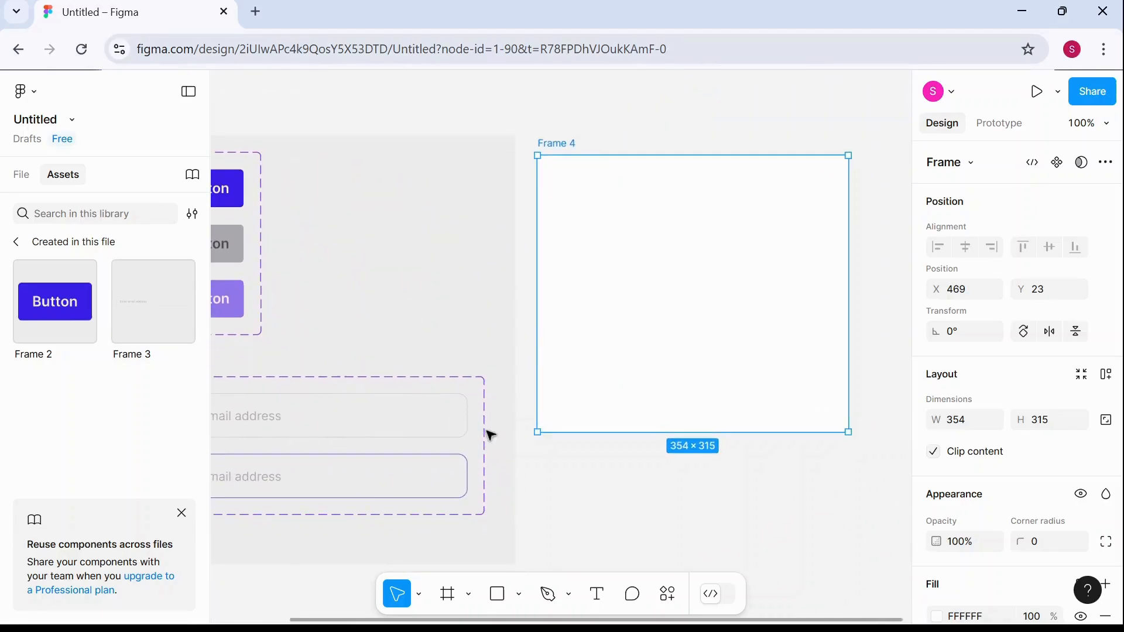
Insert an instance of the email field component into Frame 4 at about X 16, Y 85.
click(22, 177)
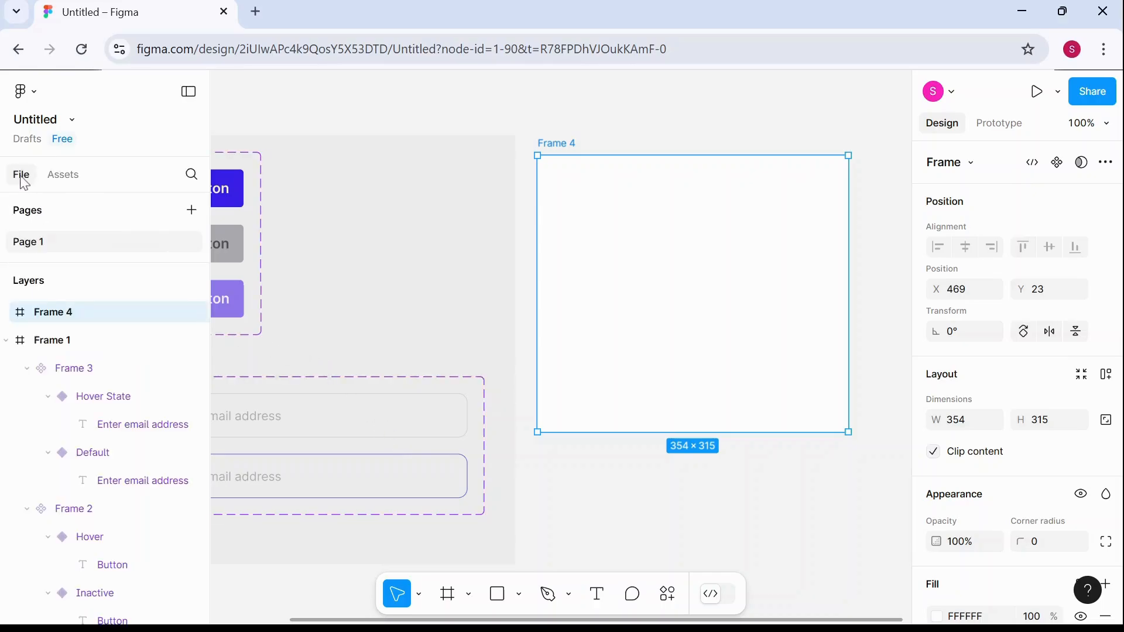
click(64, 179)
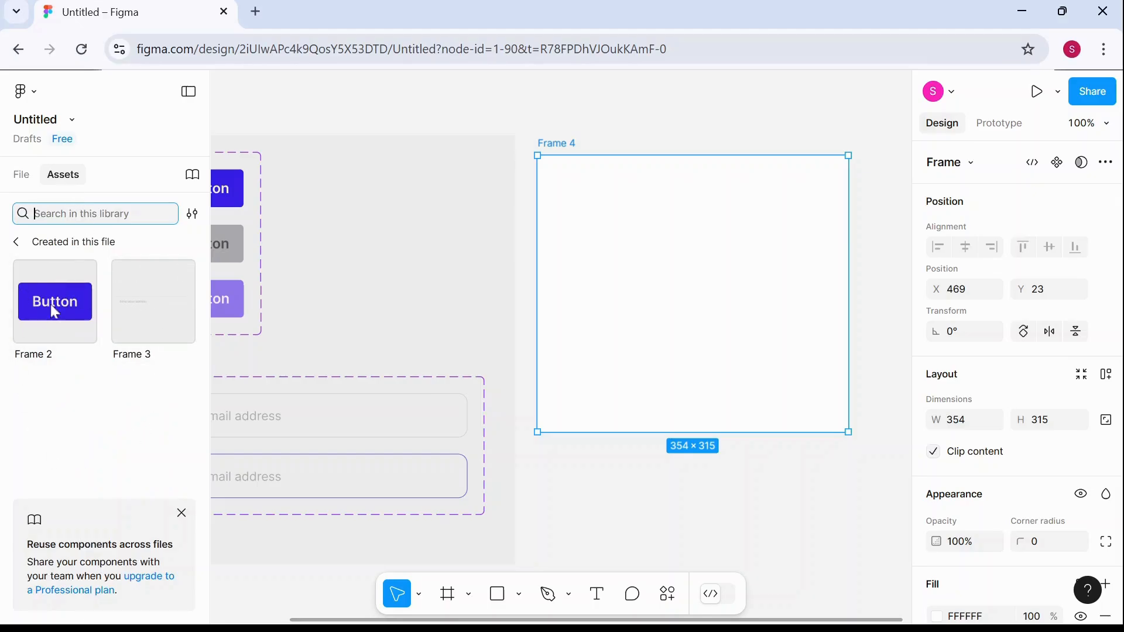
drag(131, 301, 637, 234)
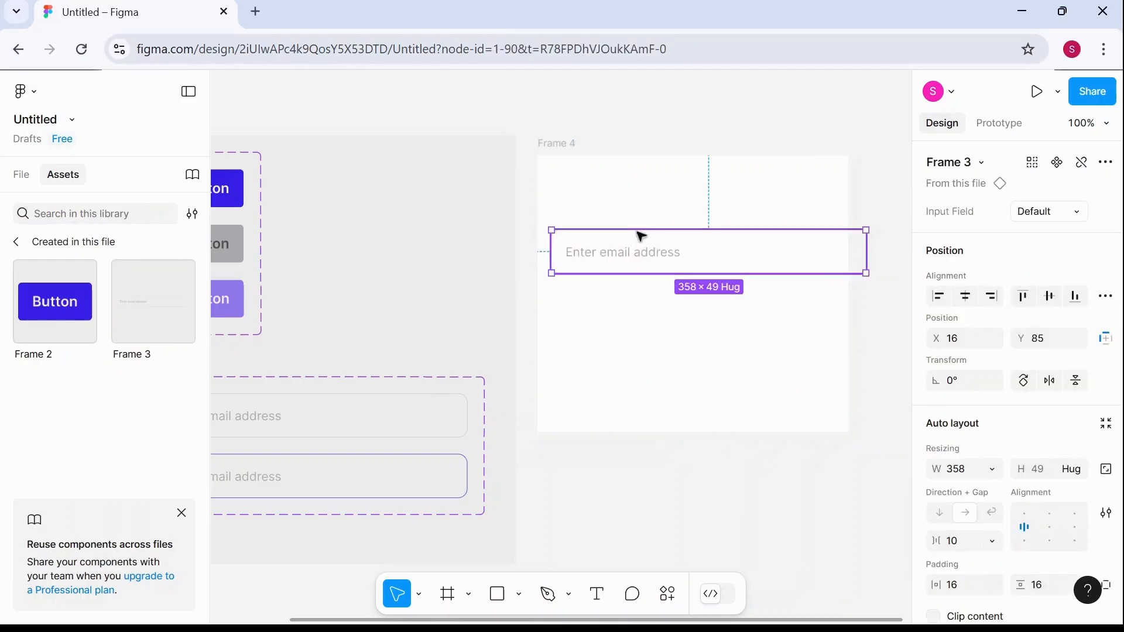
Enlarge Frame 4 to about 452 × 352 so that the email field instance fits inside it.
click(562, 153)
drag(852, 202, 901, 214)
drag(682, 432, 690, 465)
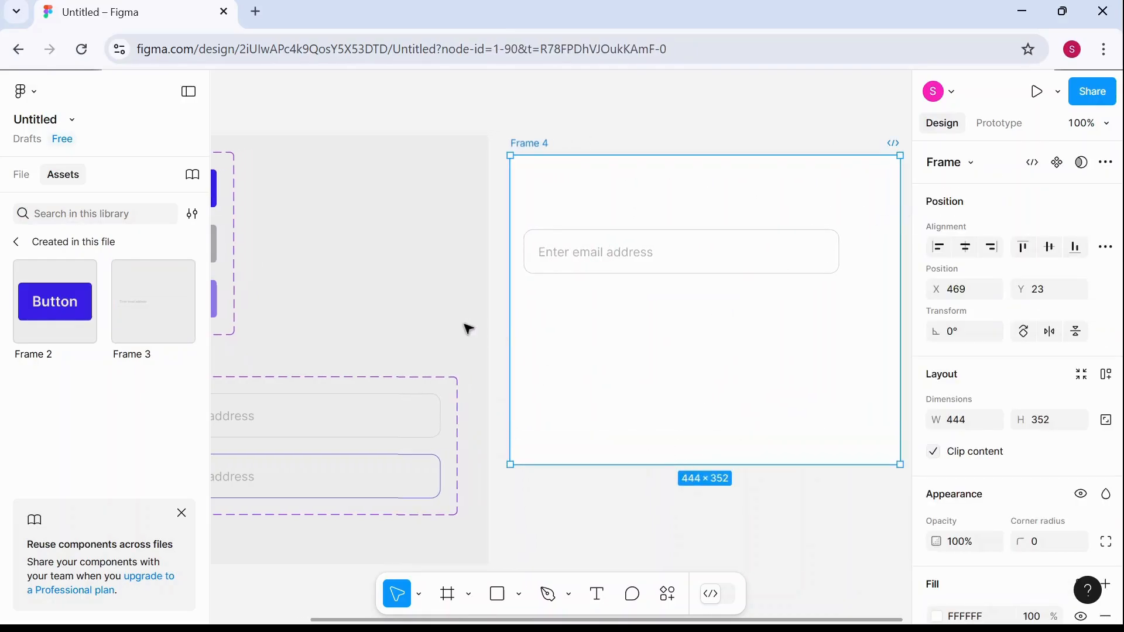
mouse_move(508, 330)
mouse_down()
mouse_move(491, 329)
mouse_move(503, 330)
mouse_up()
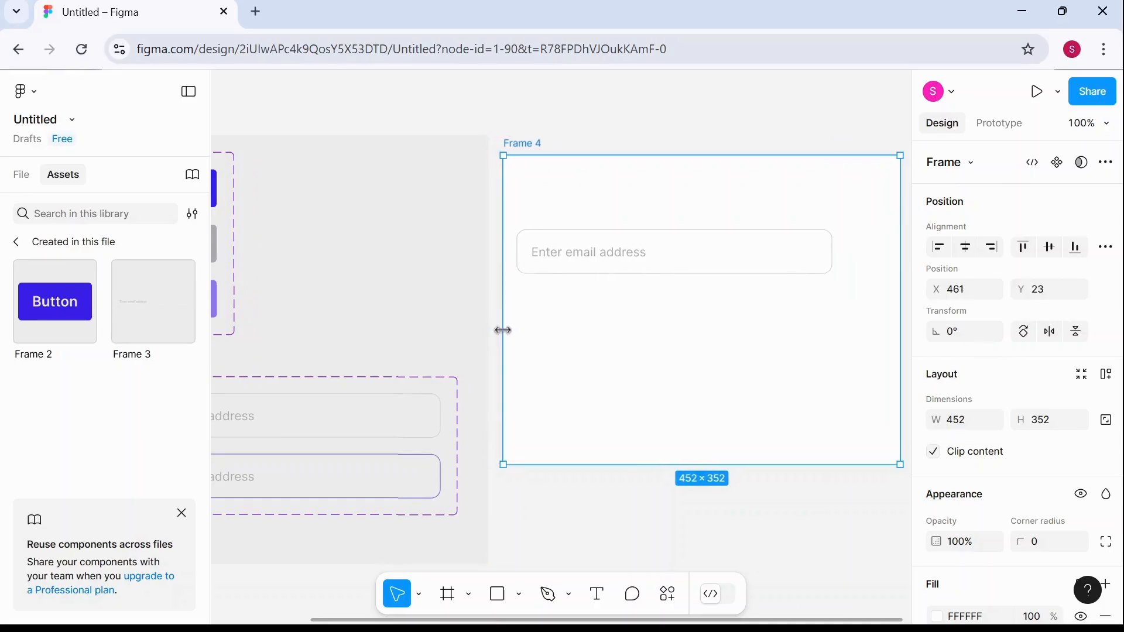
Switch the email field instance in Frame 4 to Hover State and back to Default.
click(673, 268)
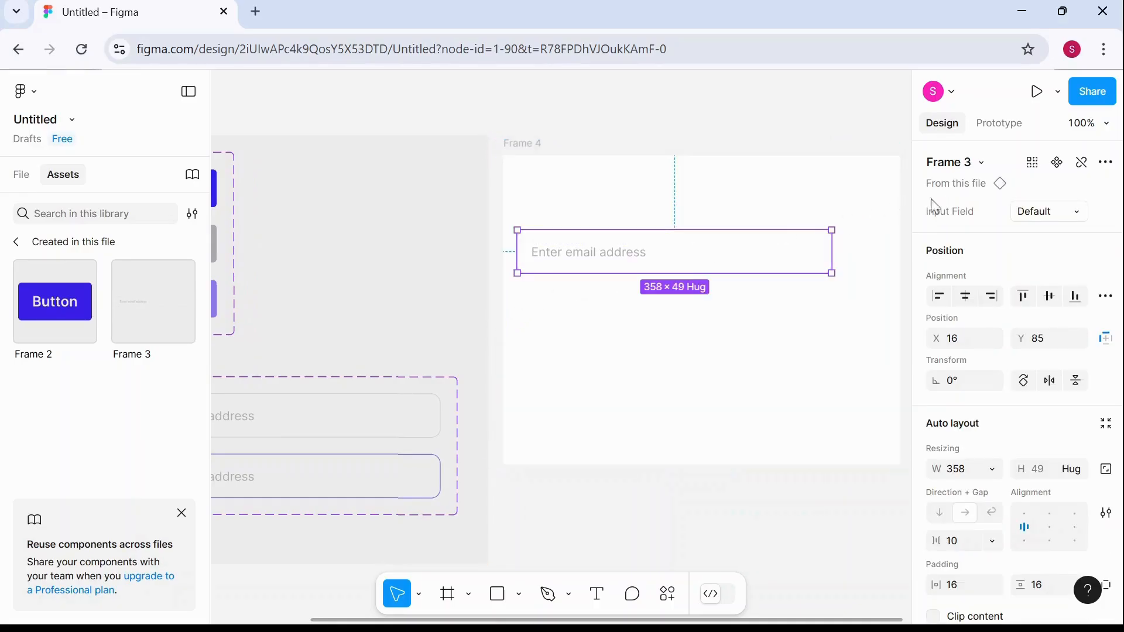
click(1081, 215)
click(1003, 233)
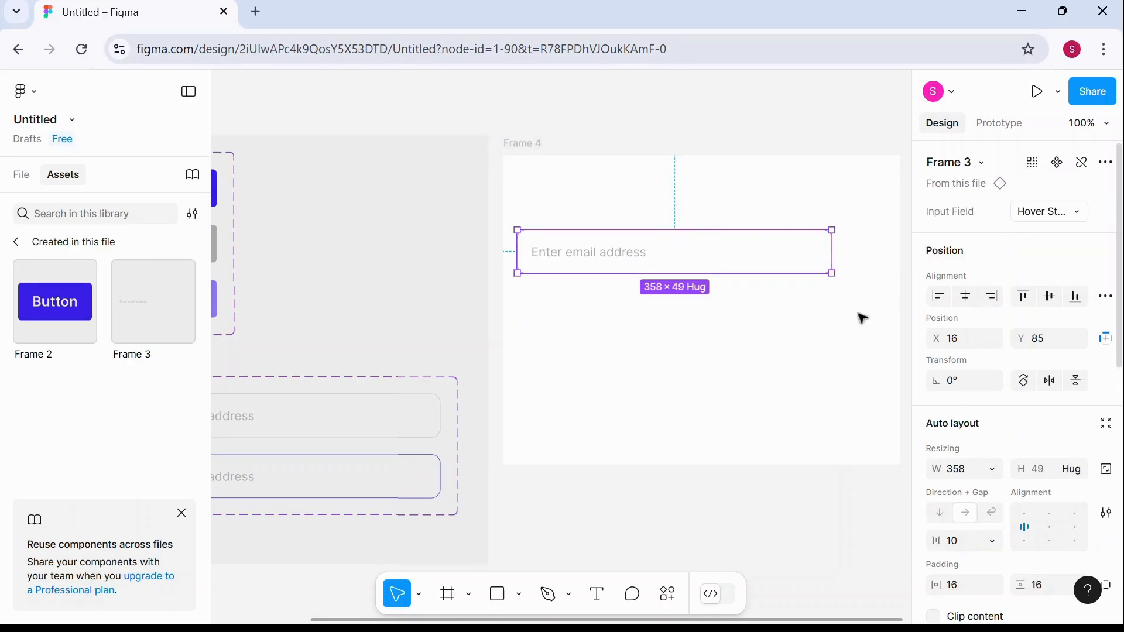
click(827, 338)
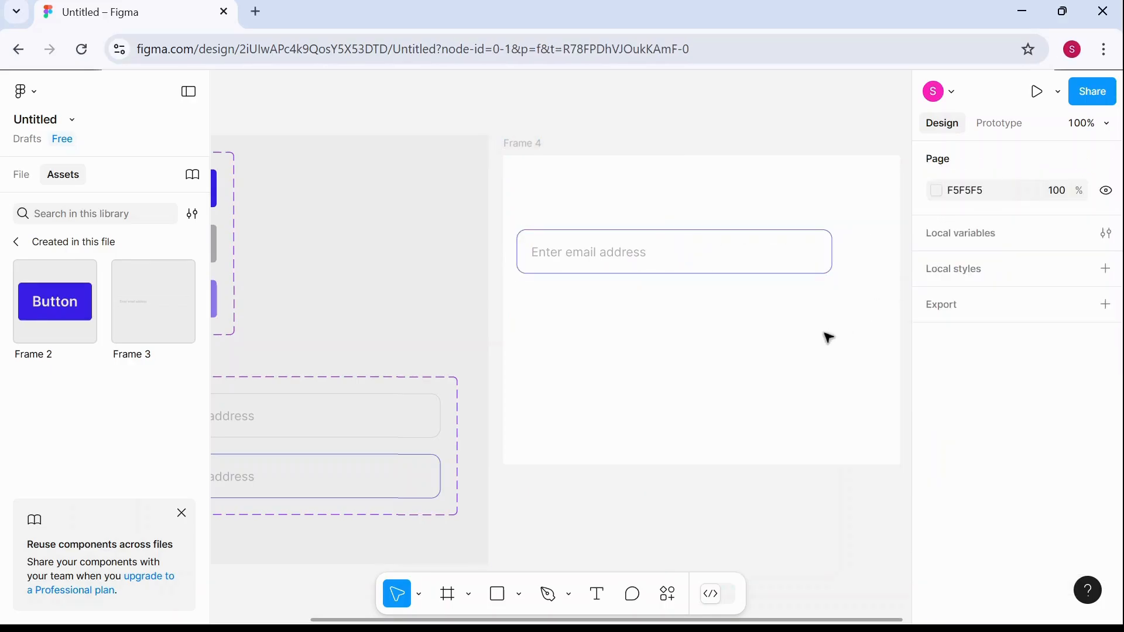
click(761, 248)
click(1080, 223)
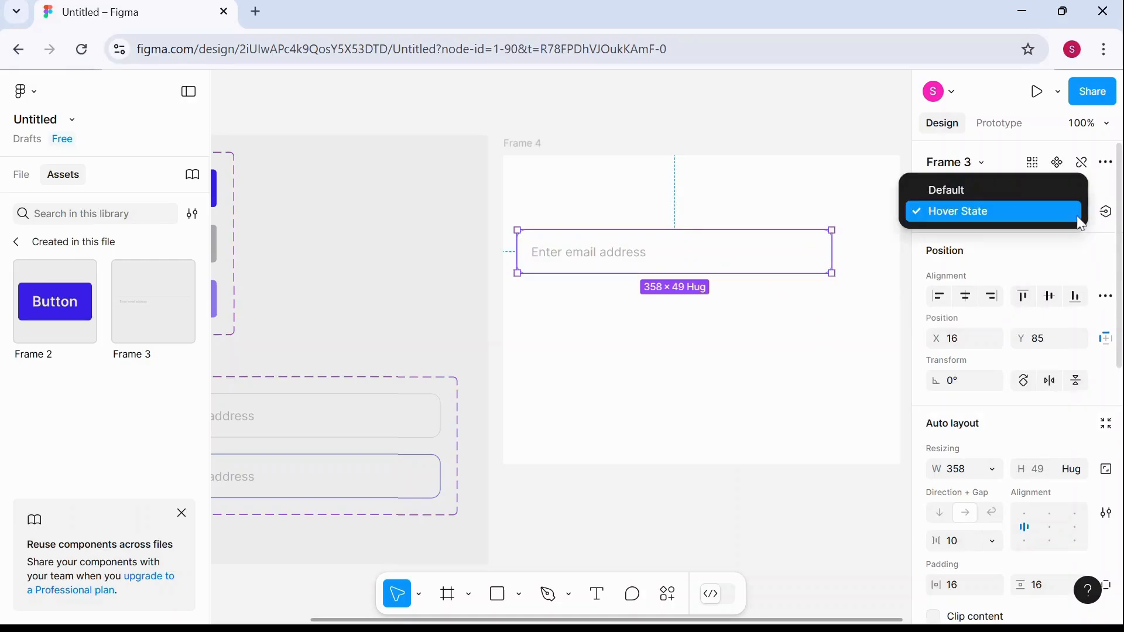
click(988, 194)
click(844, 300)
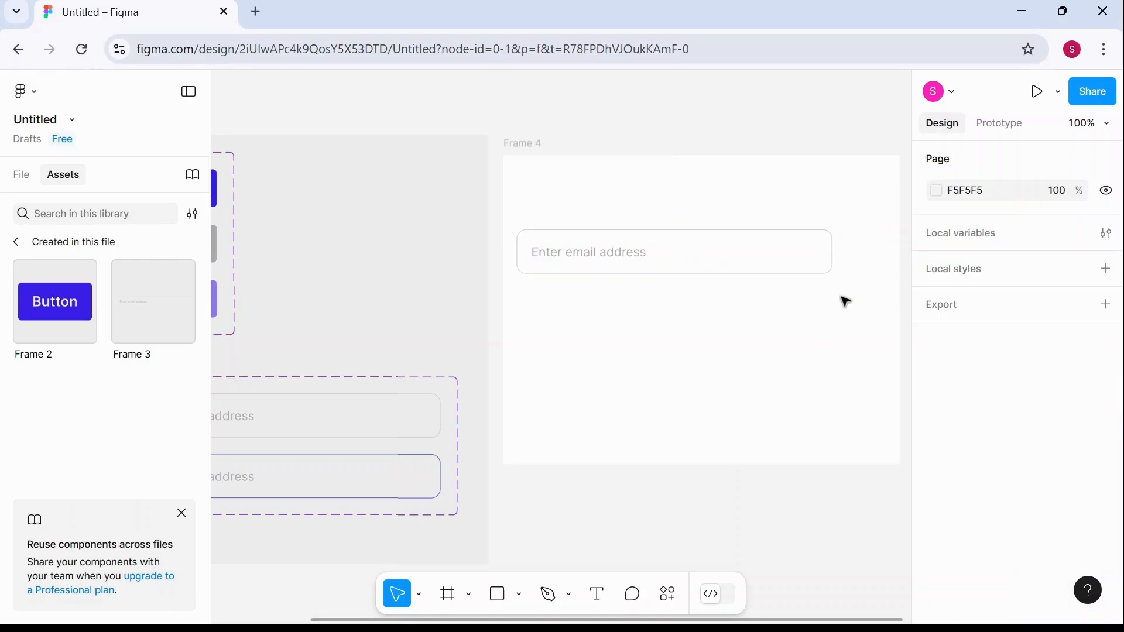
Preview Frame 4's prototype to test the email field's hover interaction, and close the preview.
click(528, 156)
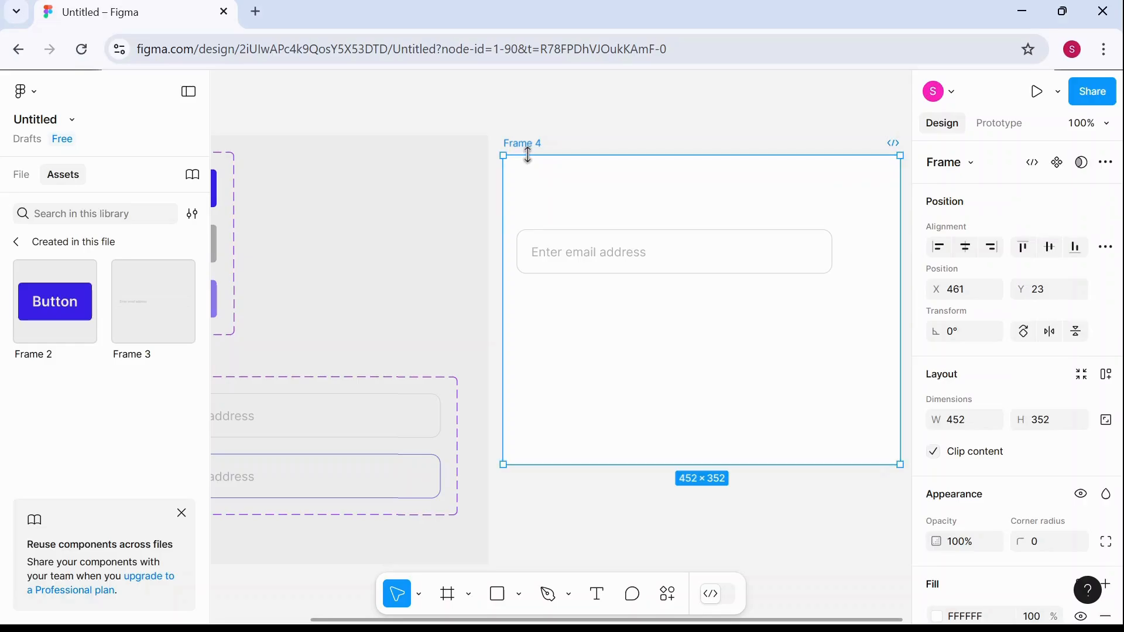
key(shift+space)
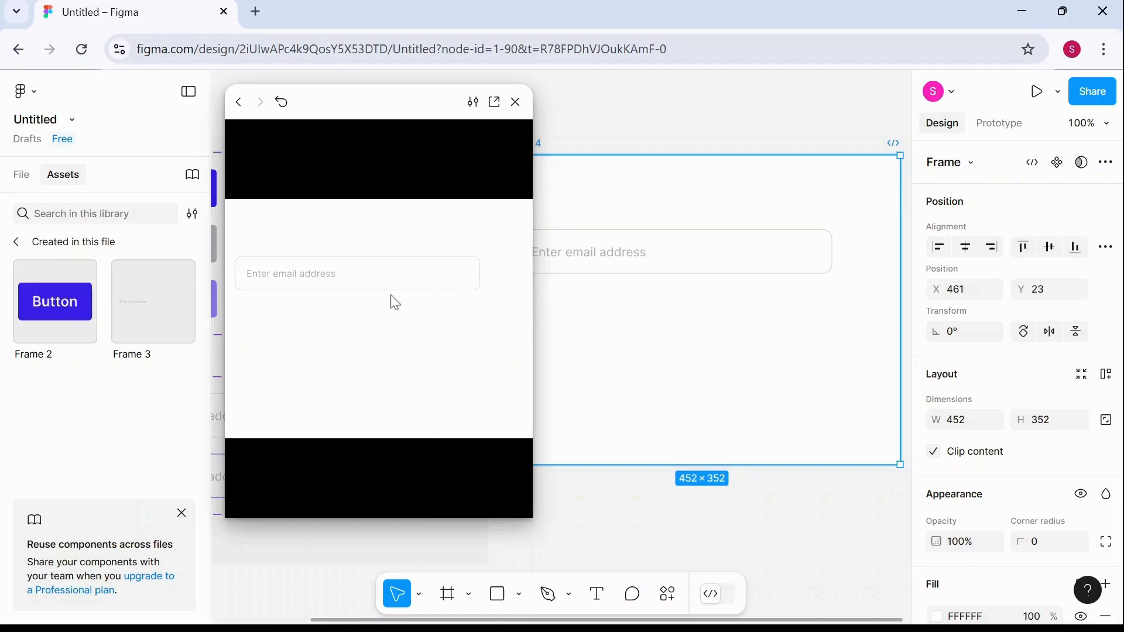
click(516, 103)
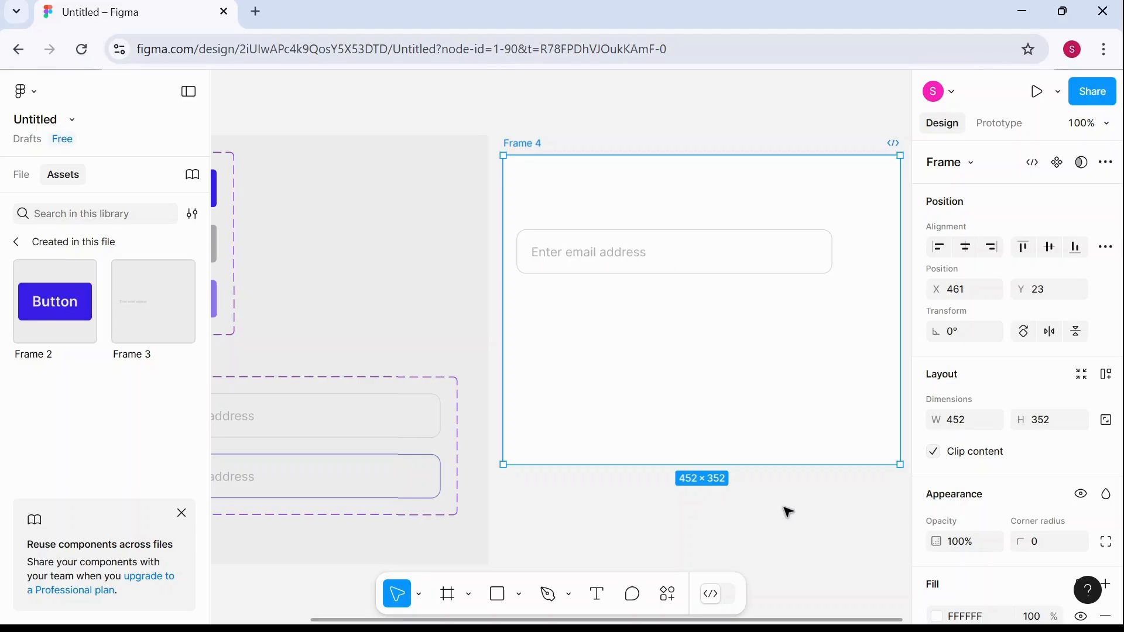
key(minus)
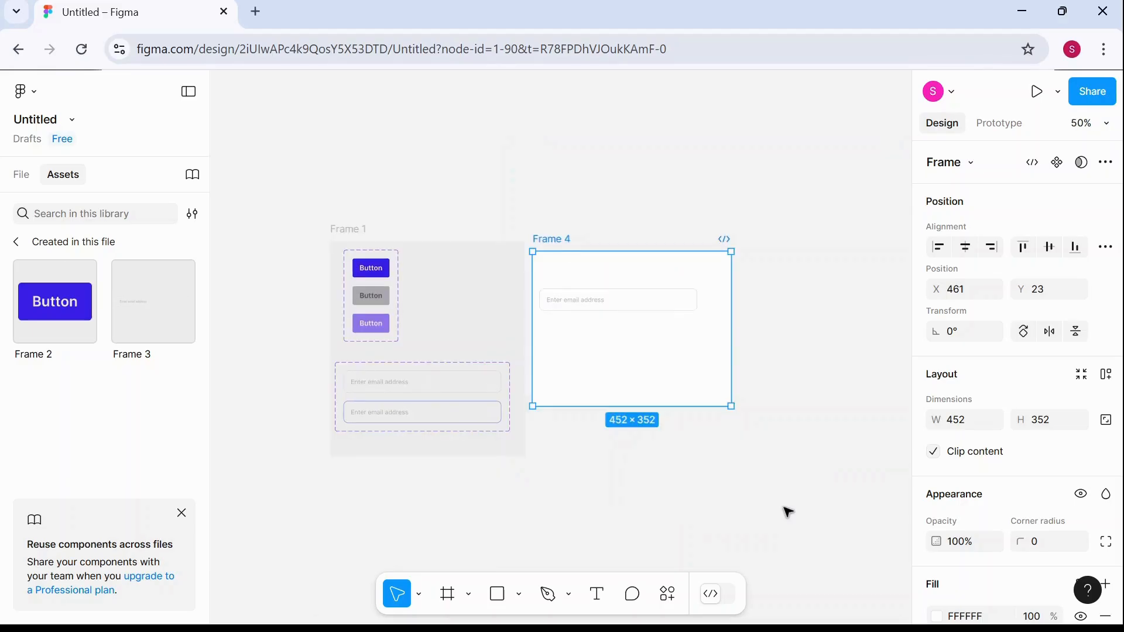